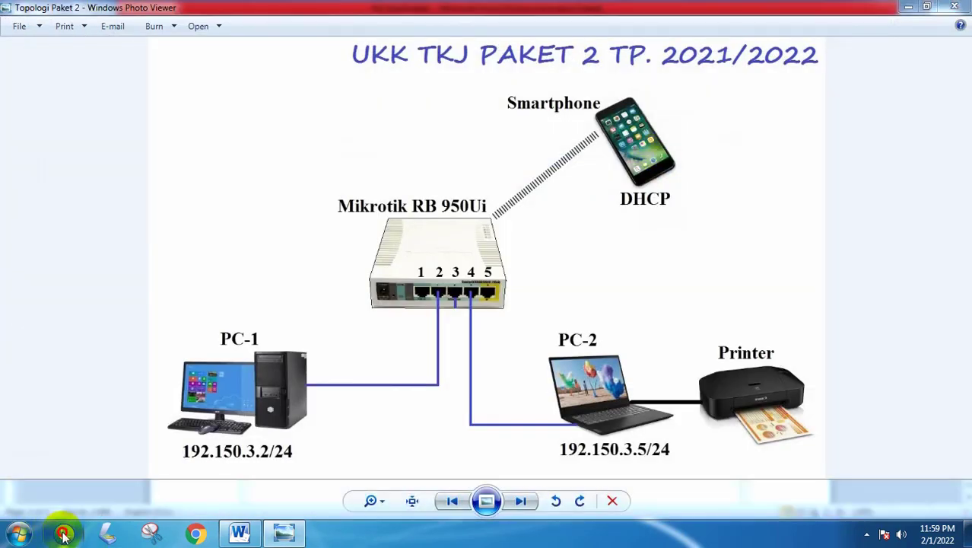
- Connect WinBox to the router, maximize it, and check bridge1's ports: wlan1, ether2, ether4
click(63, 534)
click(365, 292)
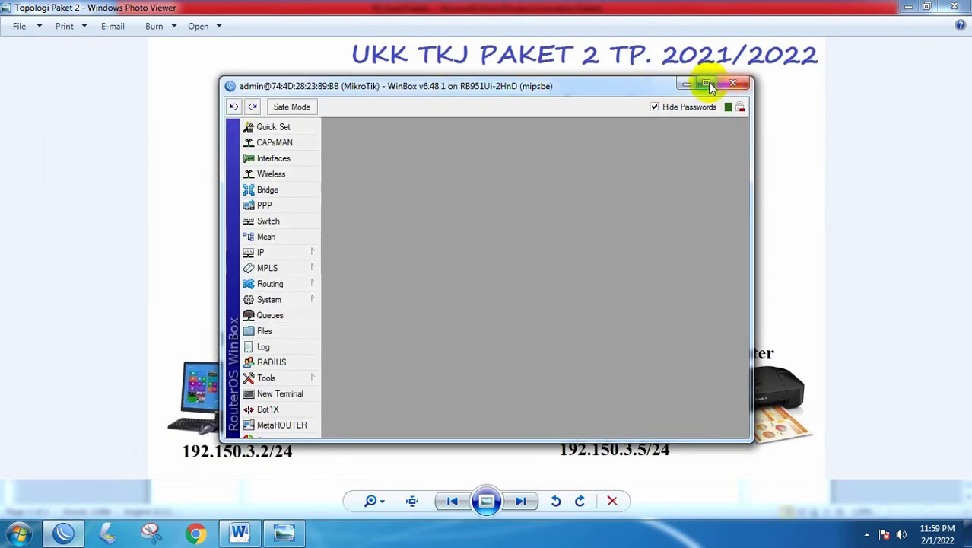
click(707, 84)
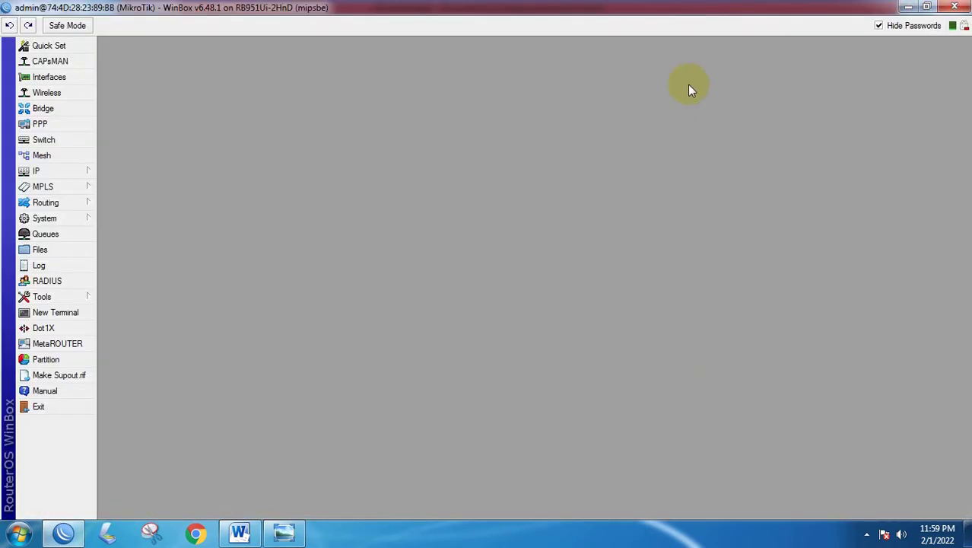
click(54, 110)
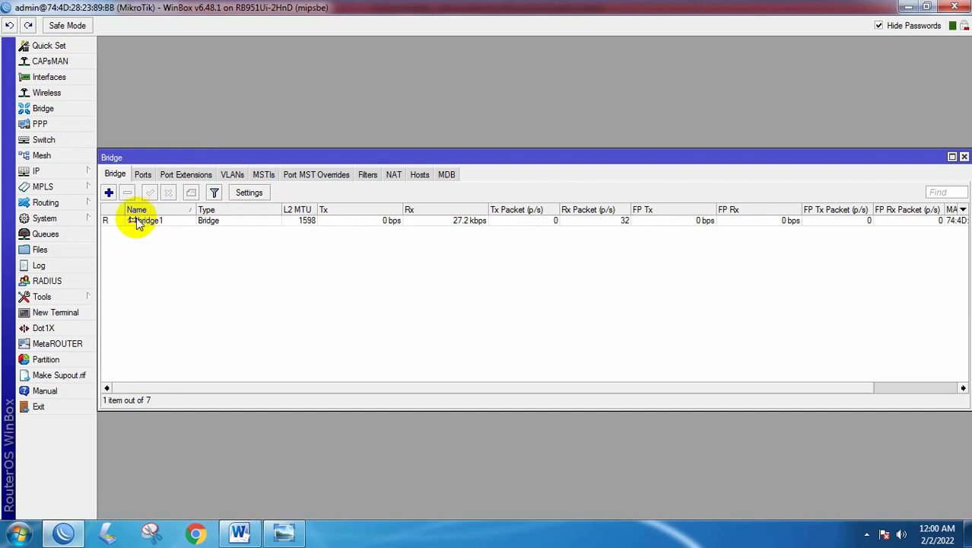
click(143, 175)
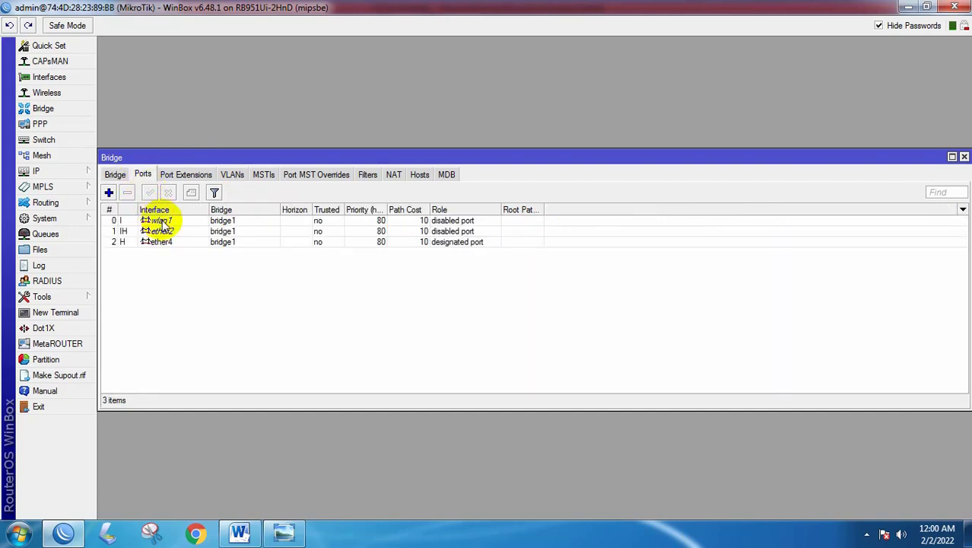
click(964, 157)
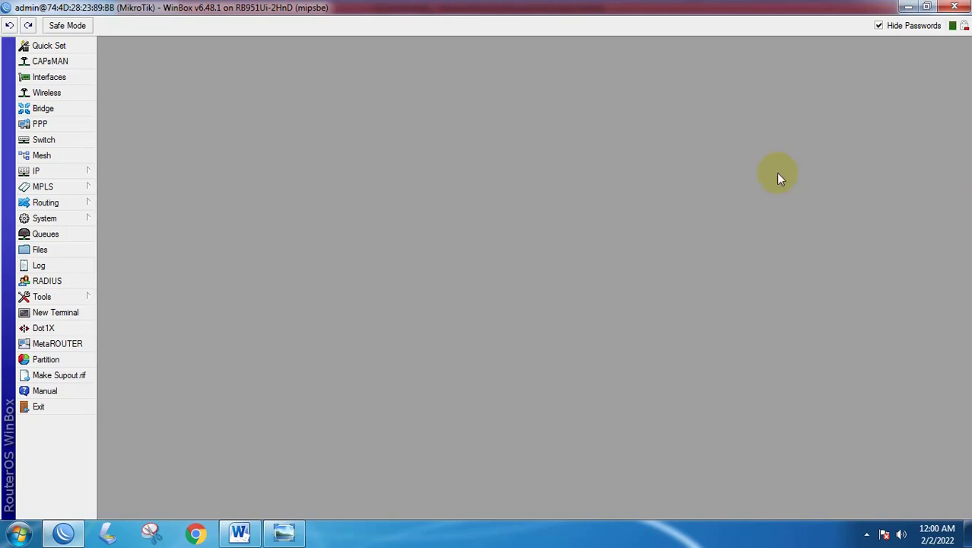
- Enable the disabled wlan1 interface in the Interface List and open its settings
click(58, 78)
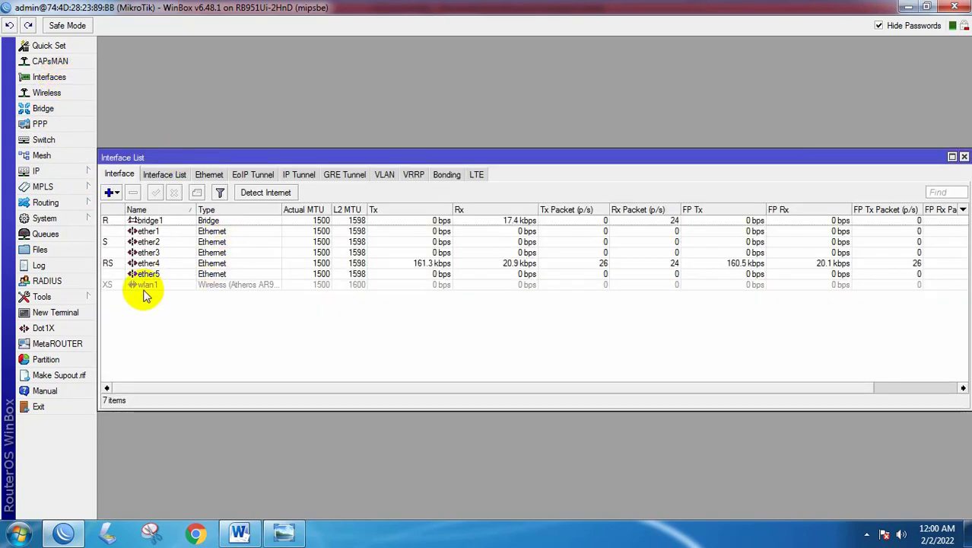
click(148, 286)
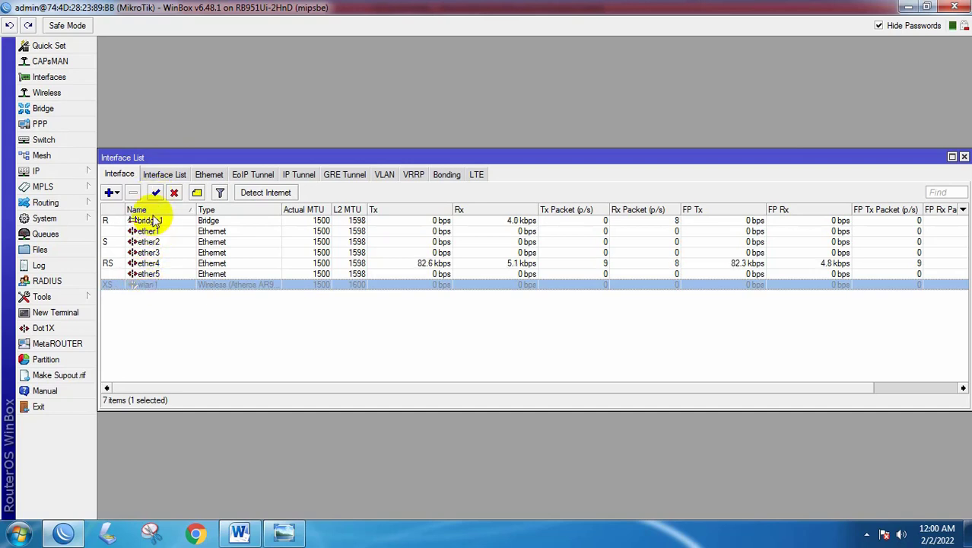
click(156, 194)
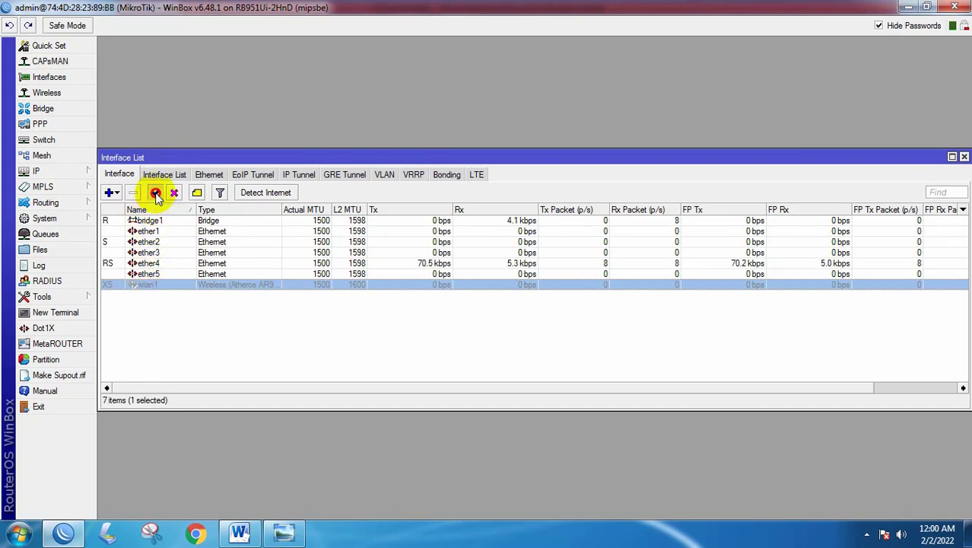
click(203, 344)
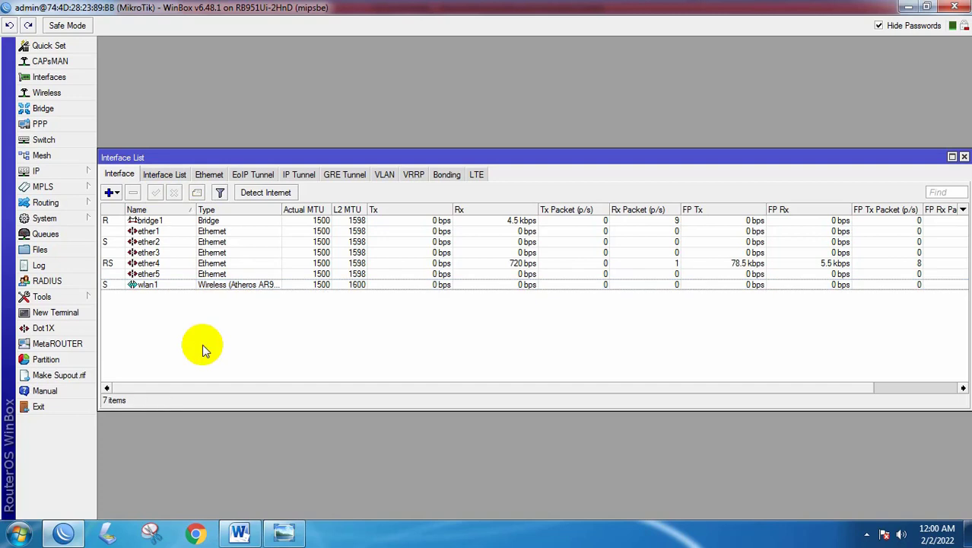
double_click(152, 289)
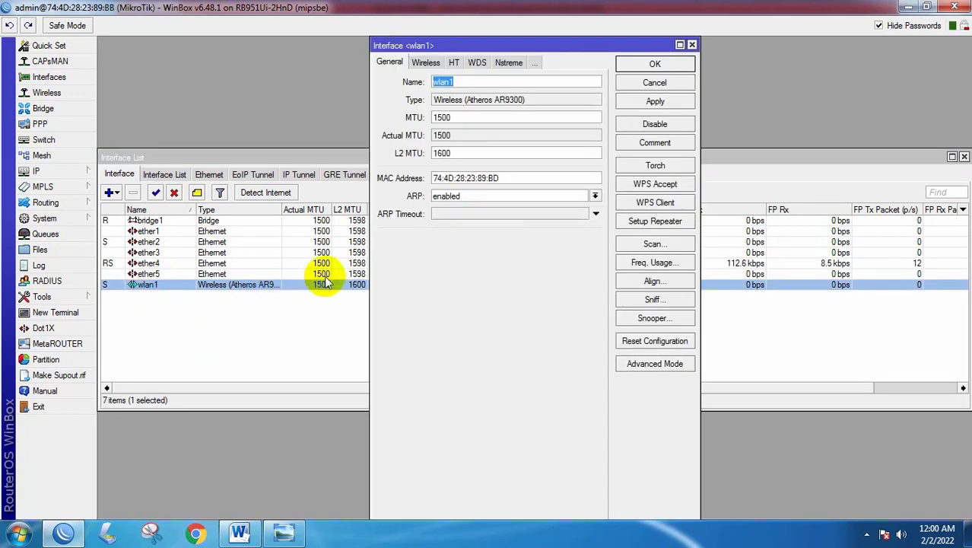
- Set wlan1's wireless mode to ap bridge and select the current SSID MikroTik
click(427, 63)
click(508, 83)
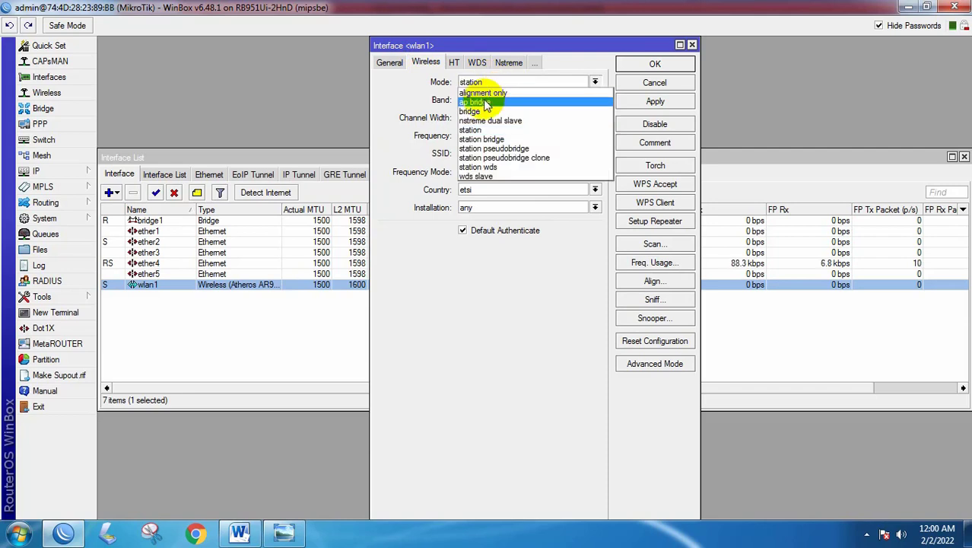
click(483, 102)
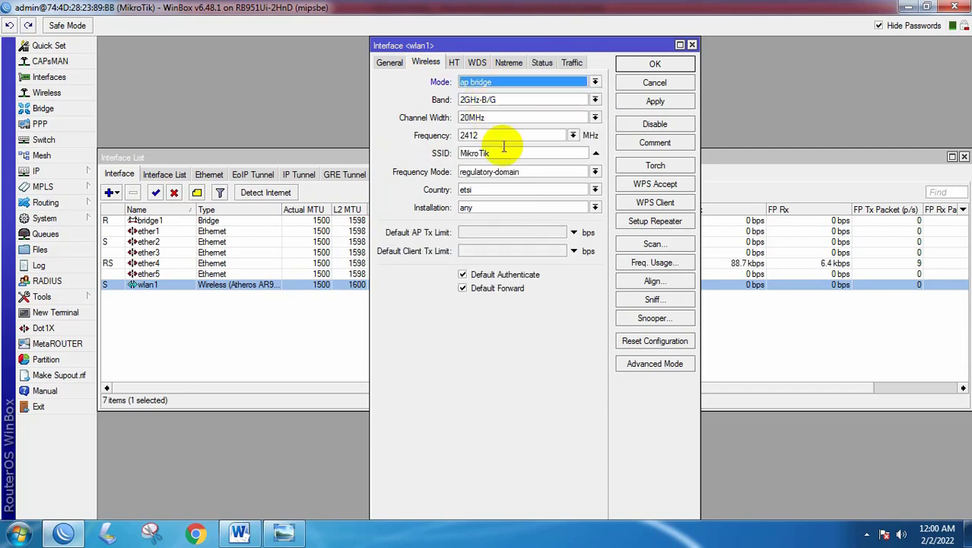
drag(510, 153, 451, 156)
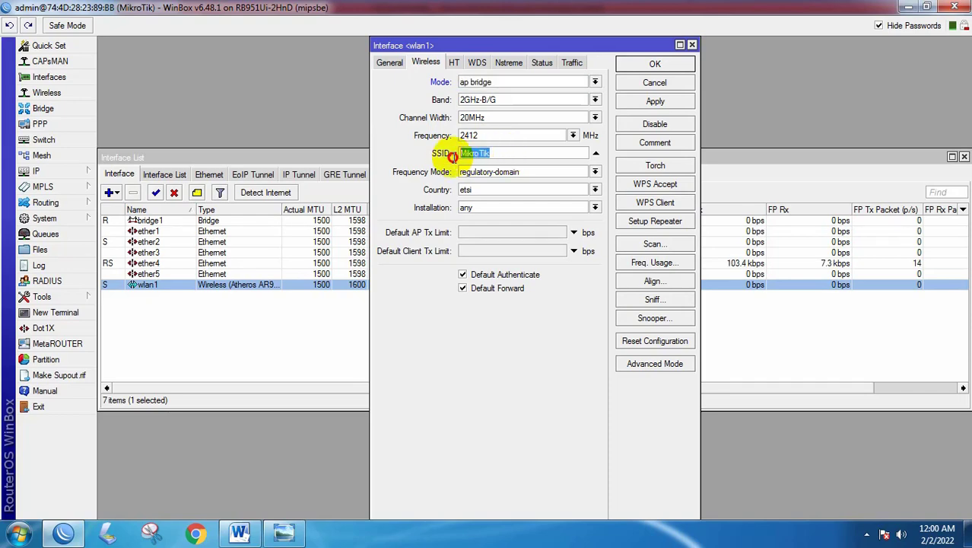
- Look up the required school-name SSID on the Word task sheet
click(240, 533)
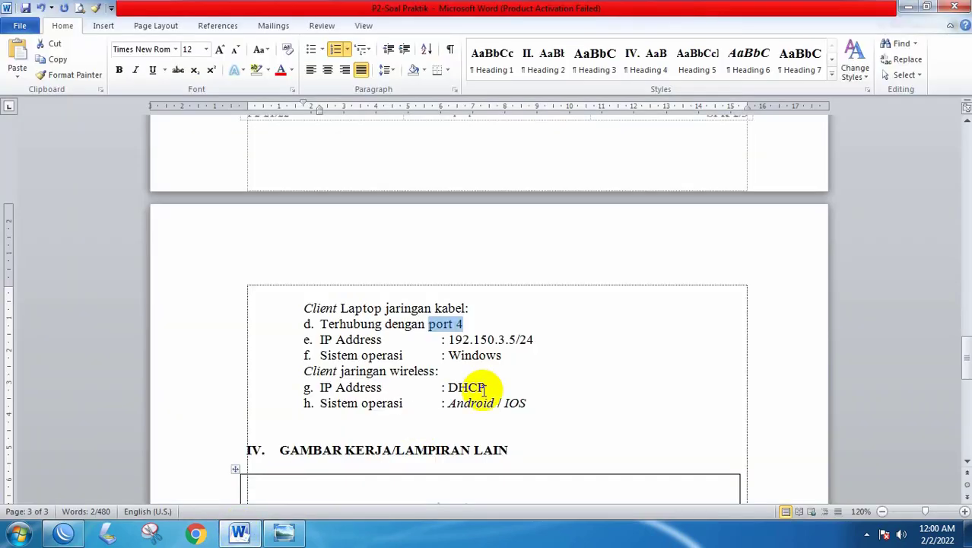
scroll(487, 381, up, 1)
scroll(479, 373, up, 7)
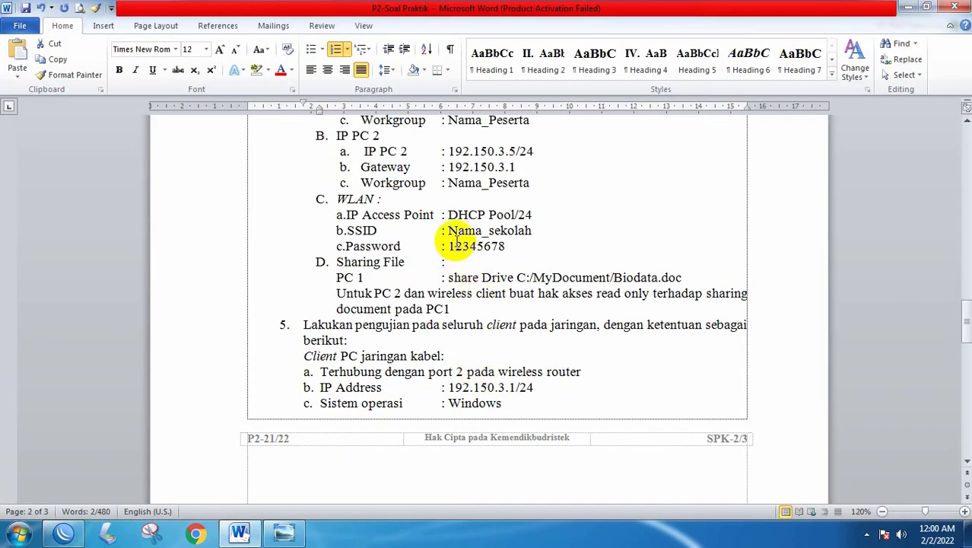
click(447, 231)
drag(447, 231, 532, 230)
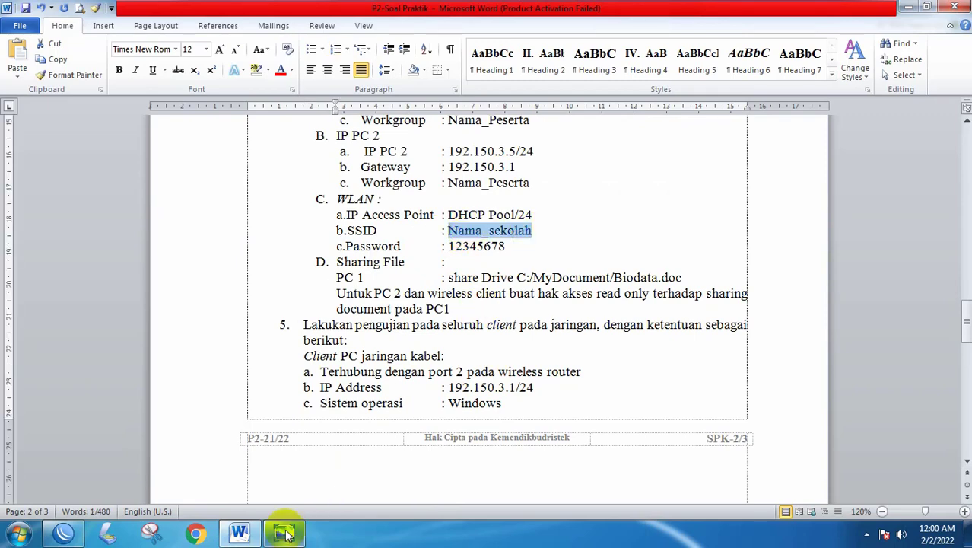
click(284, 532)
click(107, 532)
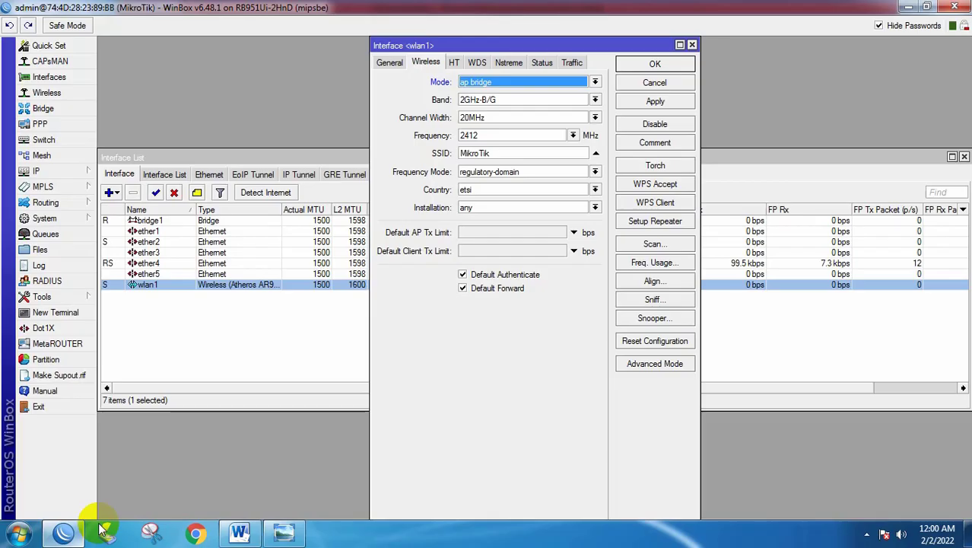
- Change wlan1's SSID to SMKN14_Medan and apply the wireless settings
drag(498, 152, 406, 160)
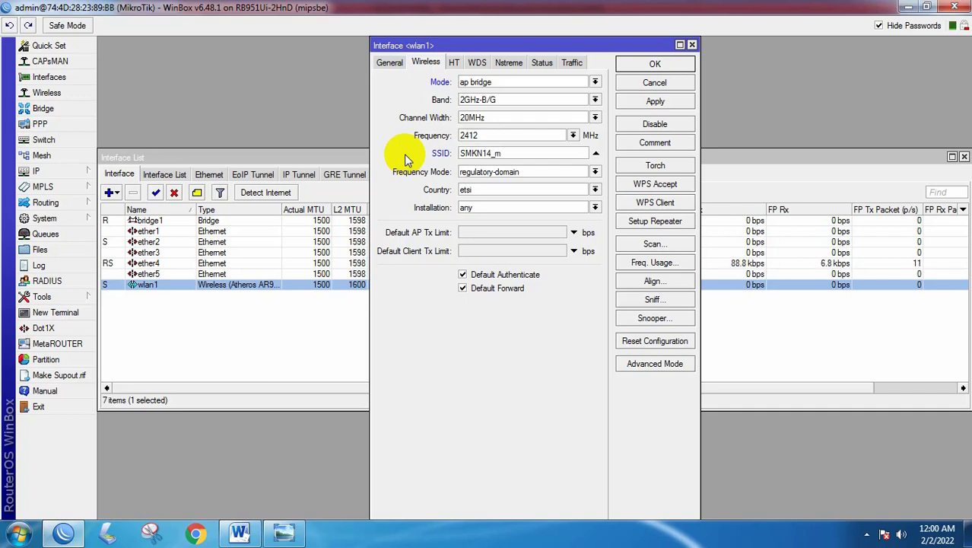
key(BackSpace)
text(M)
key(Caps_Lock)
text(edan)
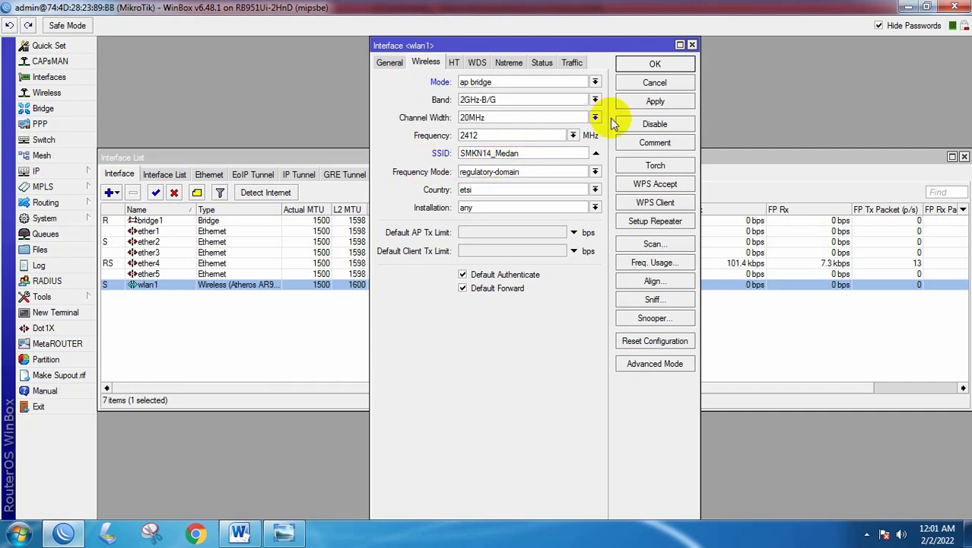
click(666, 101)
click(658, 65)
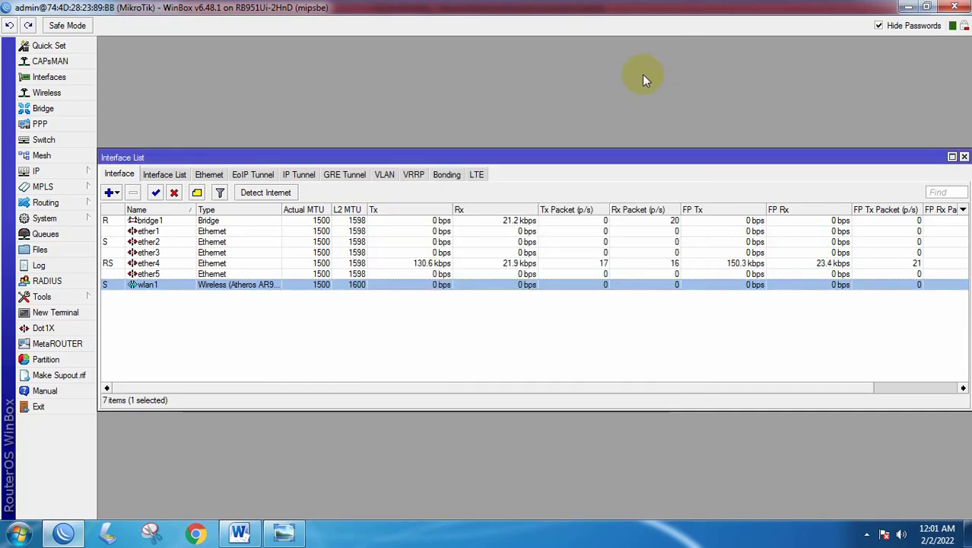
- Read the required WLAN password on the Word task sheet, then show WinBox's Wireless tables
click(239, 532)
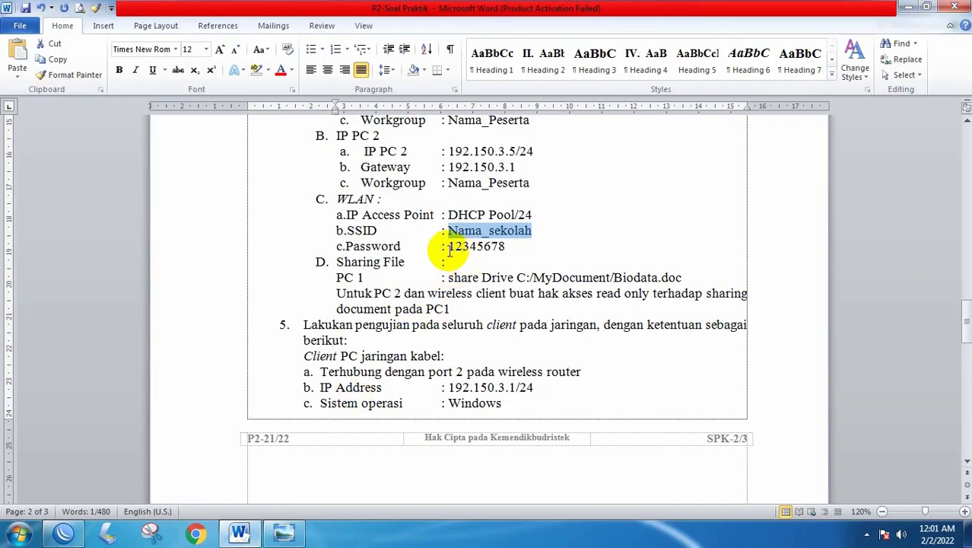
drag(449, 247, 504, 246)
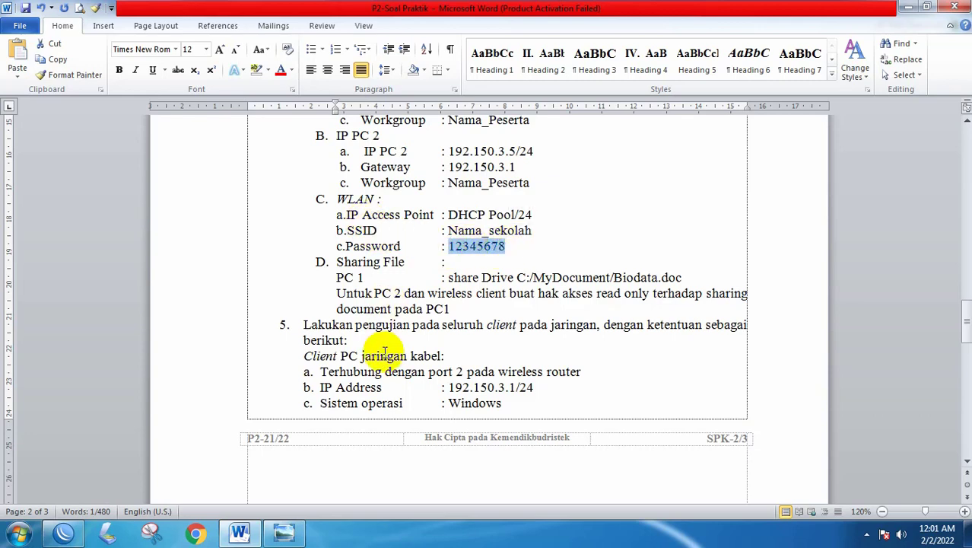
click(64, 533)
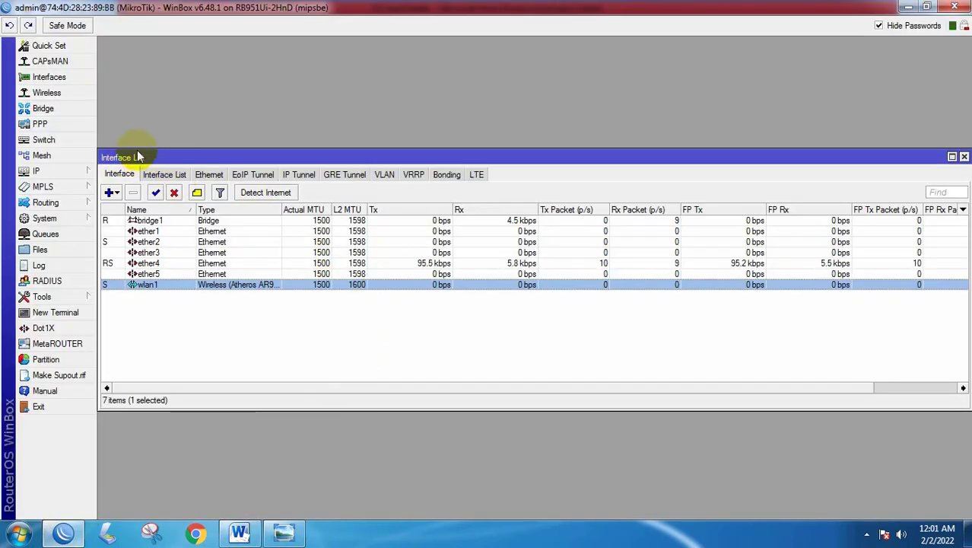
click(48, 92)
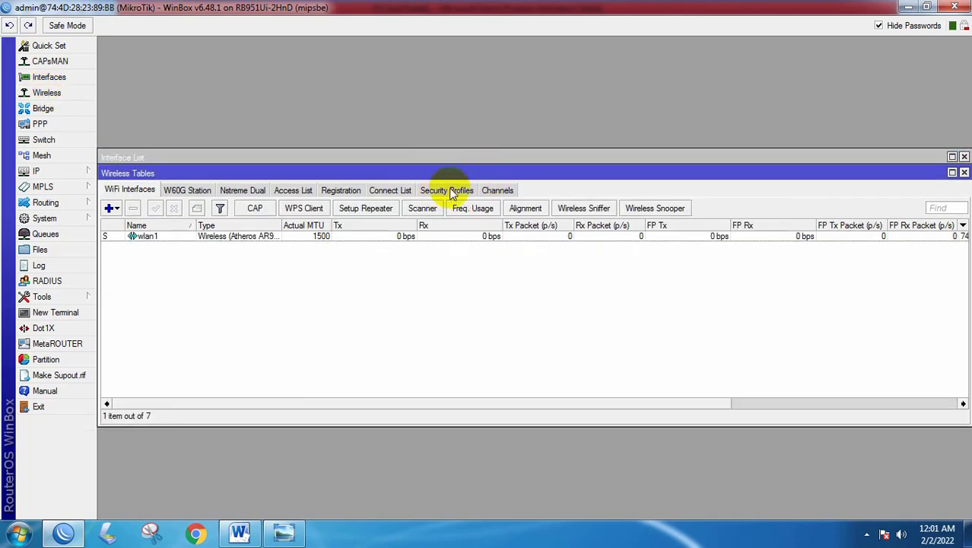
- Add a new wireless security profile, profile1, checking the task sheet for its key
click(453, 191)
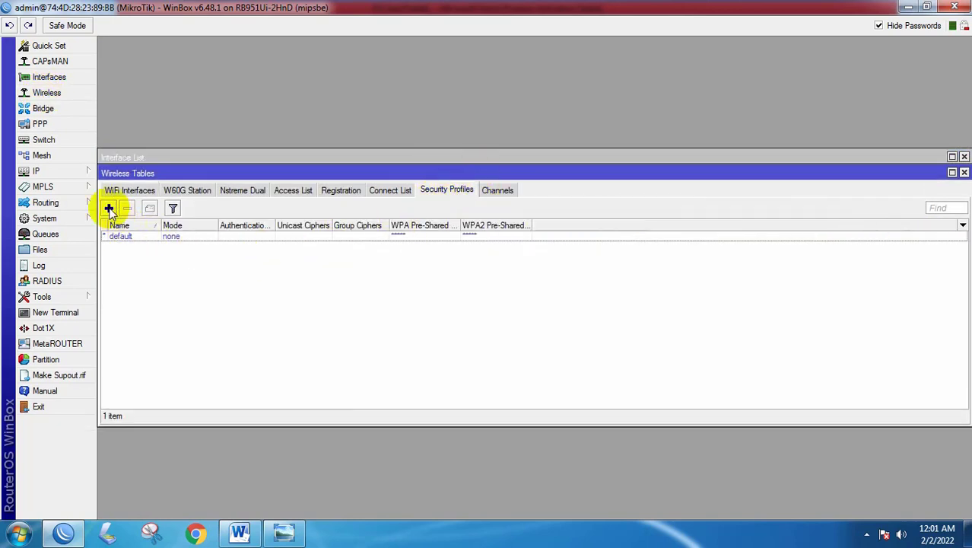
click(109, 208)
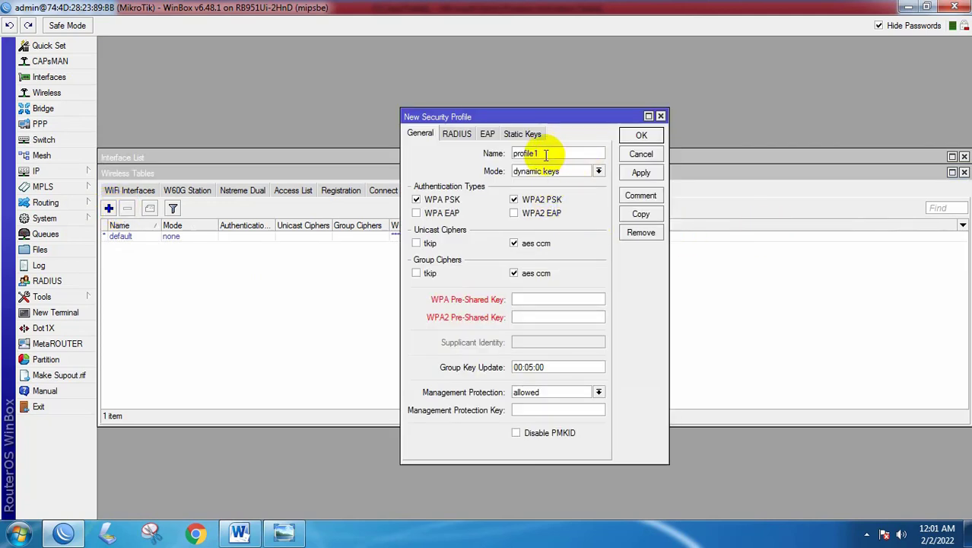
drag(545, 155, 509, 155)
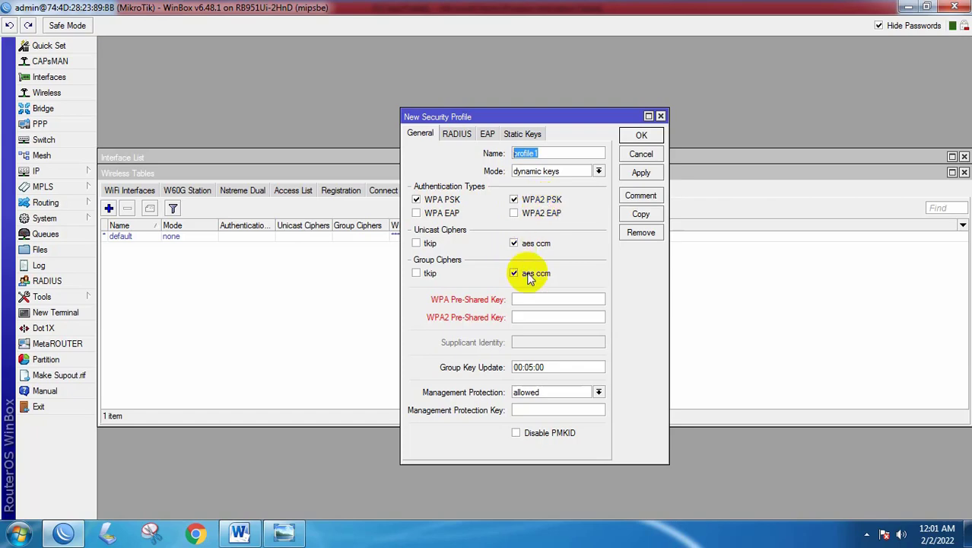
click(239, 531)
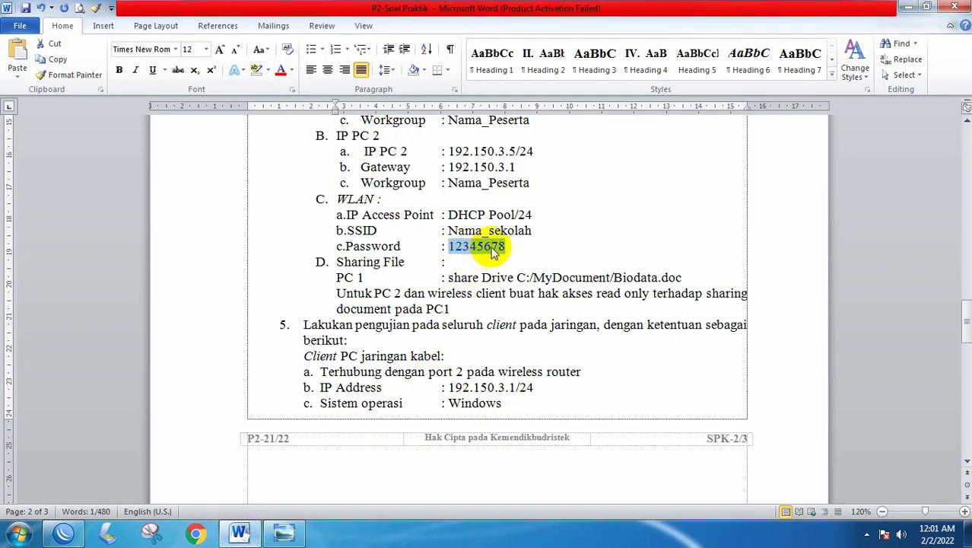
click(242, 528)
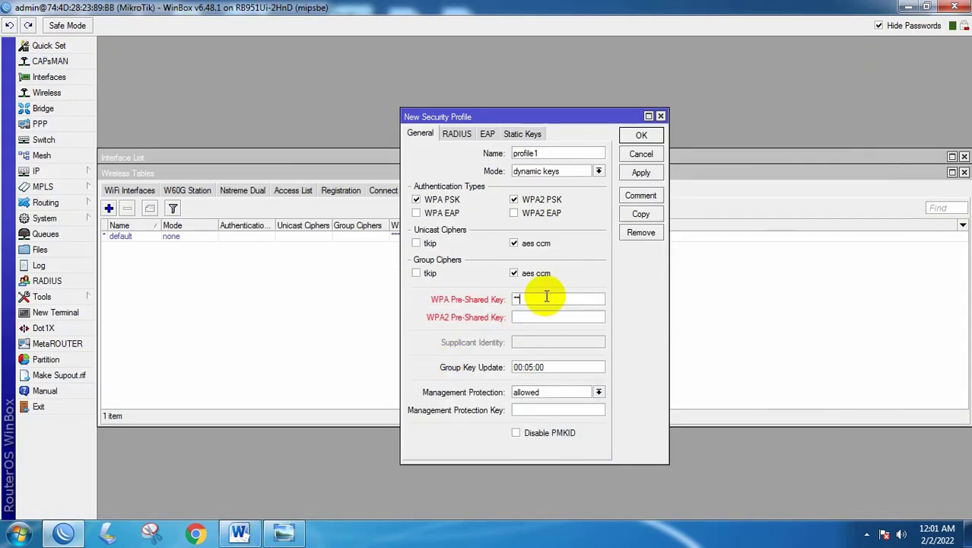
- Enter the WLAN password as profile1's WPA/WPA2 pre-shared key and save the profile
click(548, 296)
text(12345678)
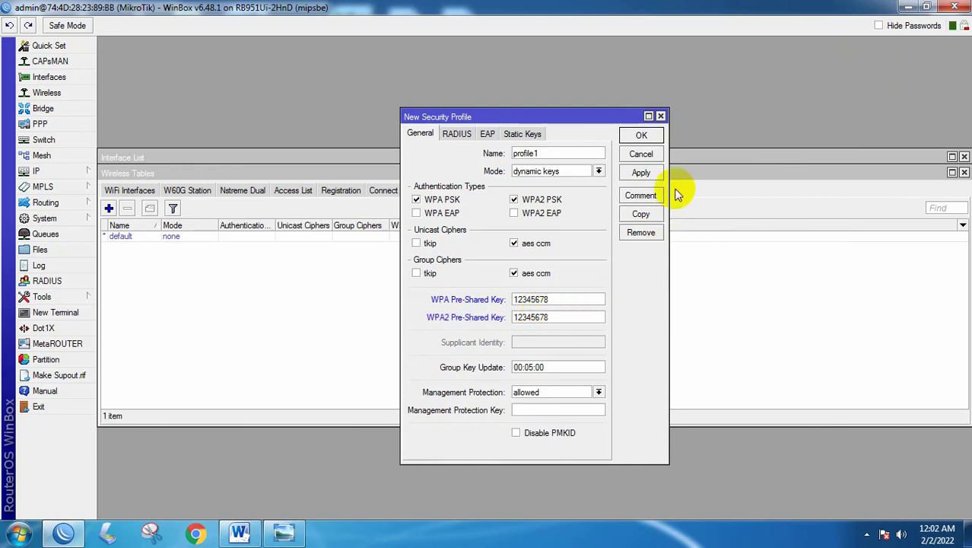
drag(541, 152, 511, 152)
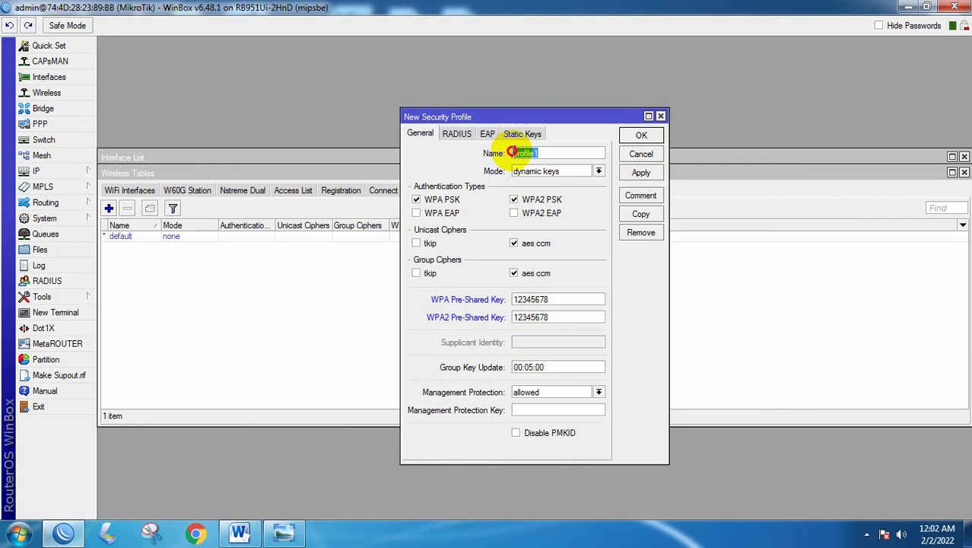
click(558, 152)
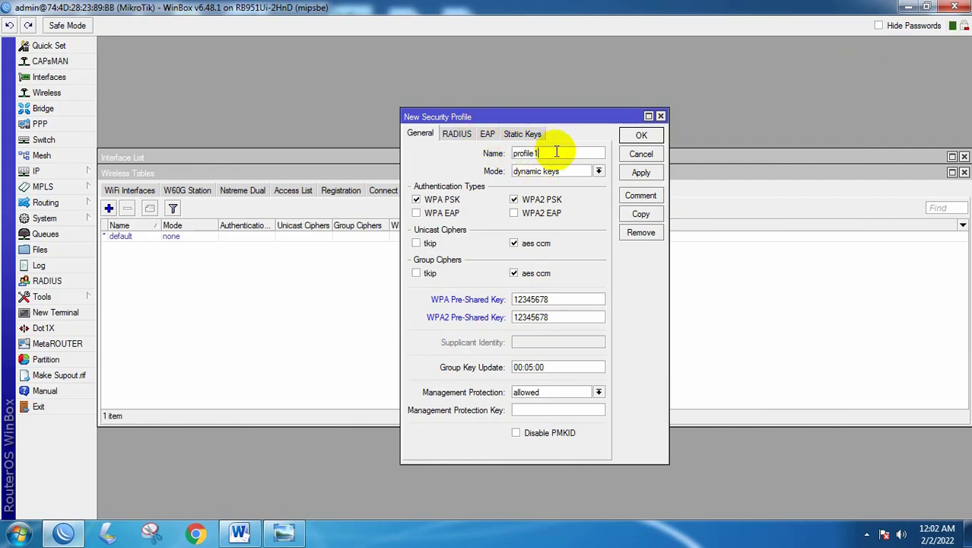
click(642, 174)
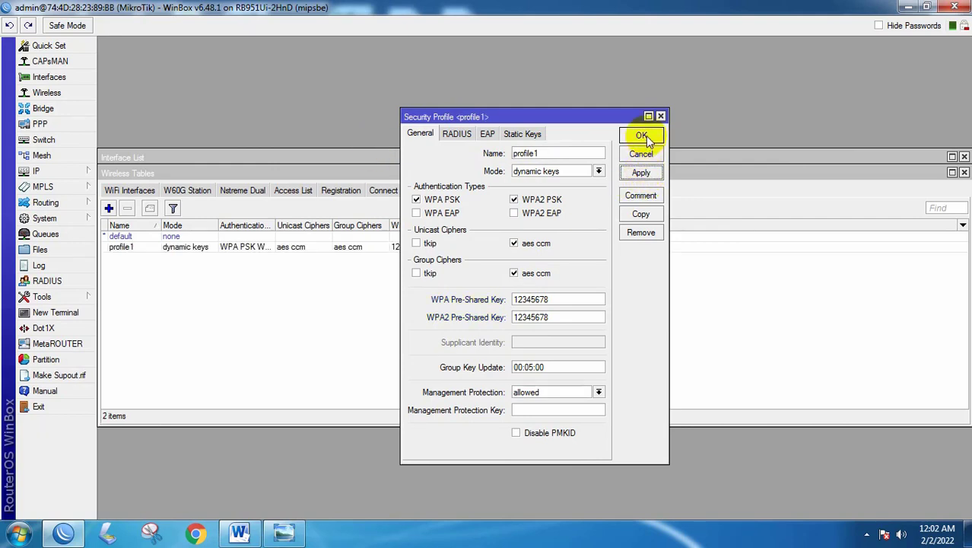
click(641, 134)
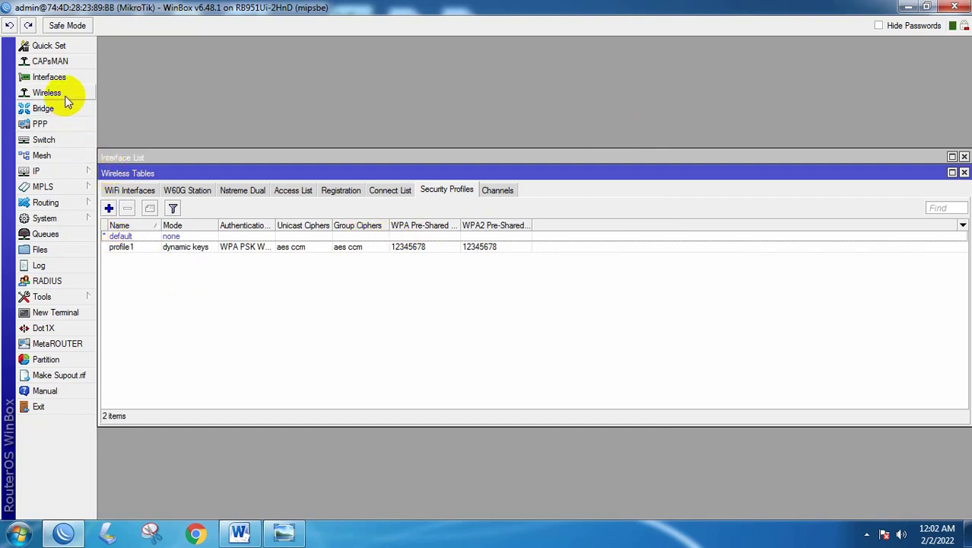
- Switch wlan1's security profile from default to profile1 in Advanced Mode and apply
click(135, 190)
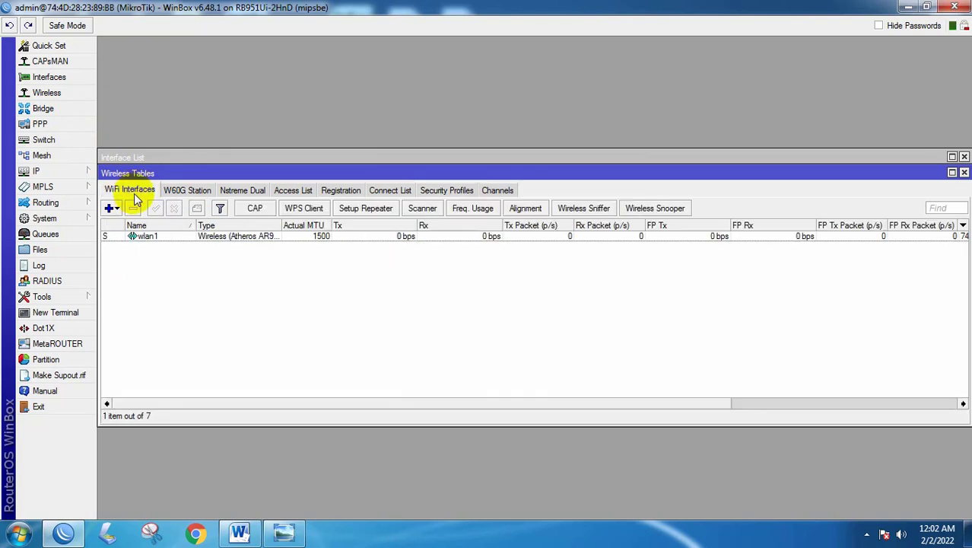
double_click(152, 237)
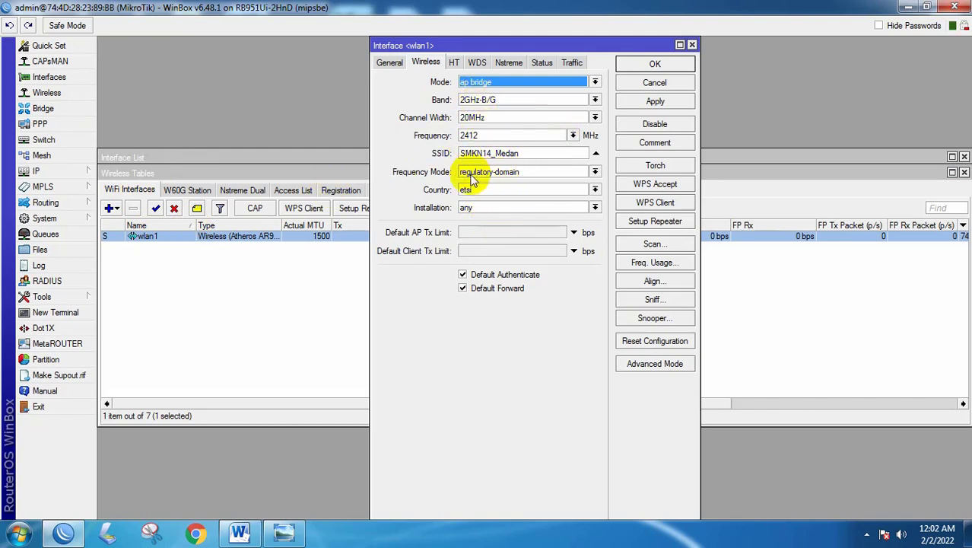
click(660, 366)
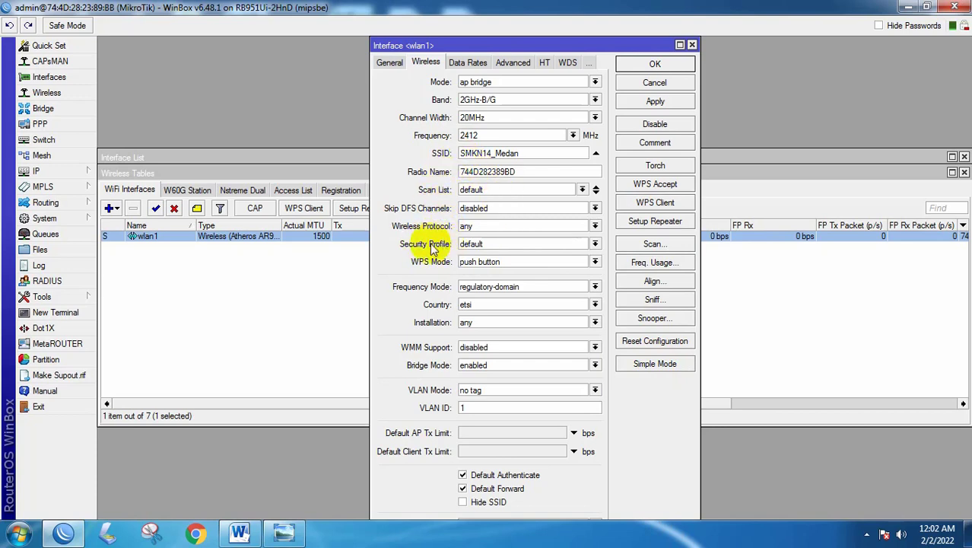
click(595, 245)
click(478, 264)
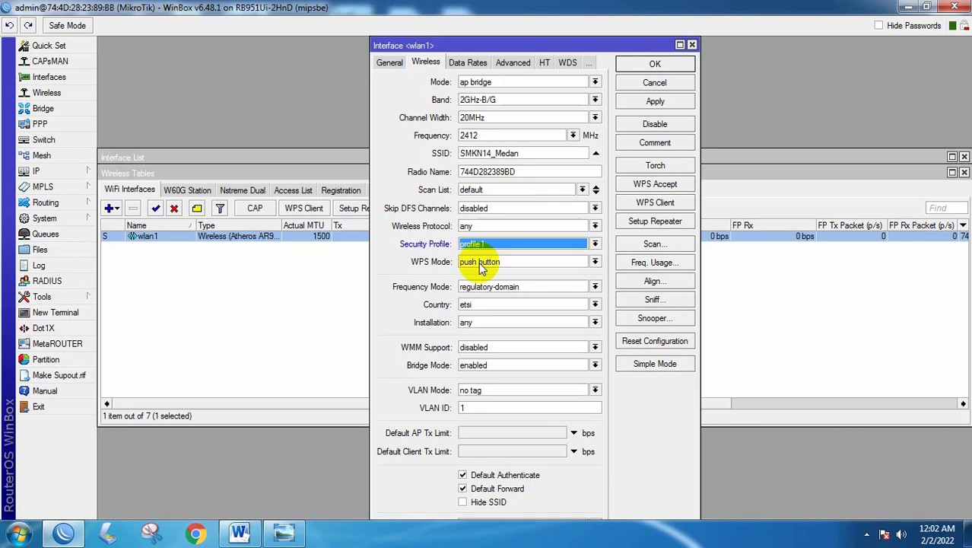
click(656, 102)
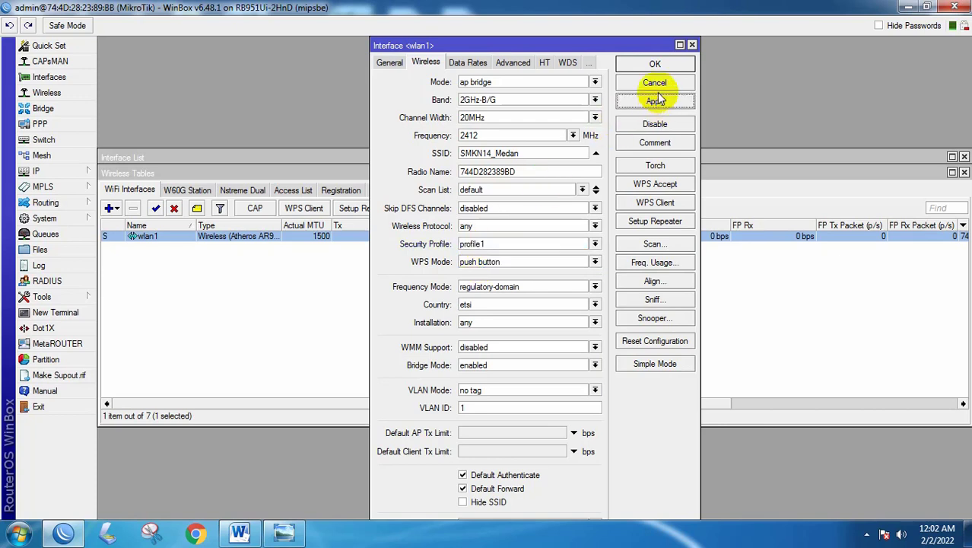
click(659, 65)
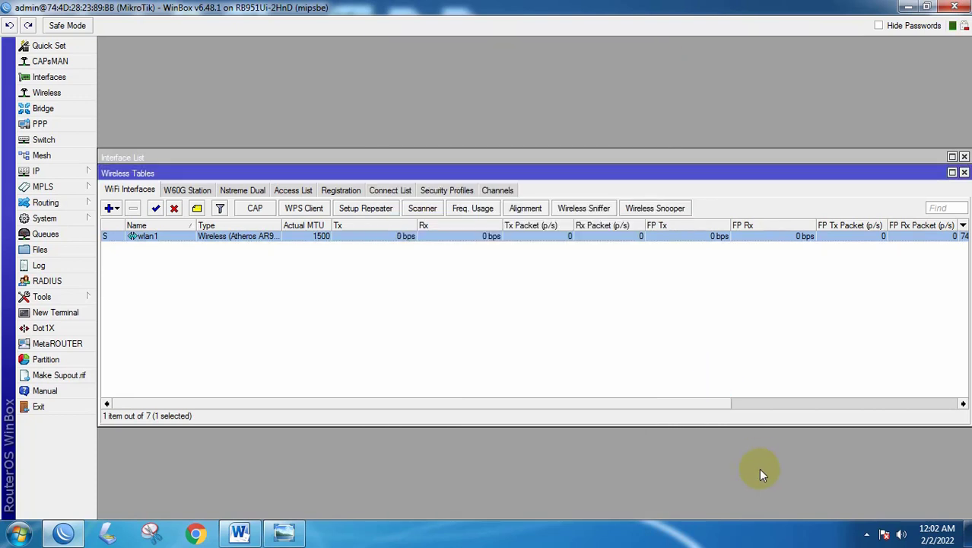
- Turn the PC's Wi-Fi off and back on with the wireless key
click(868, 536)
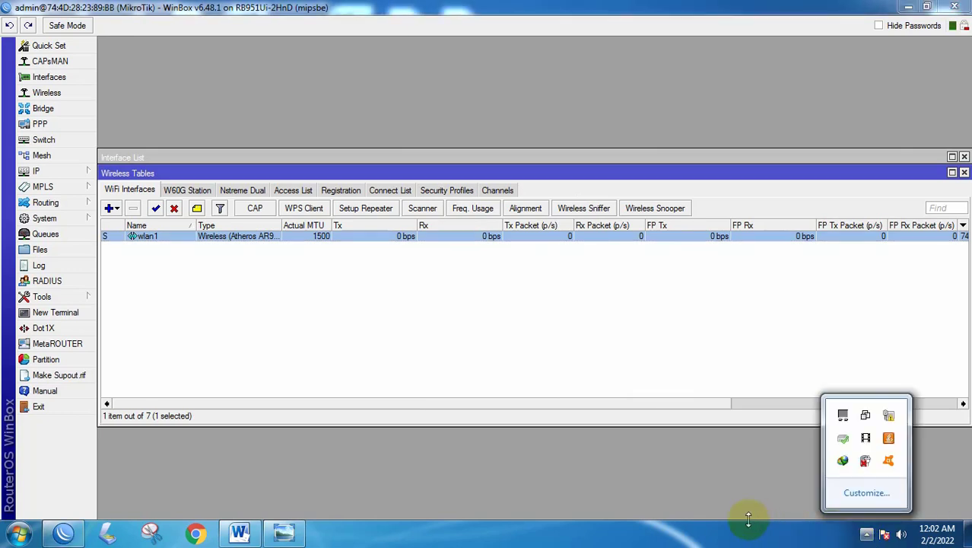
key(XF86WLAN)
click(447, 444)
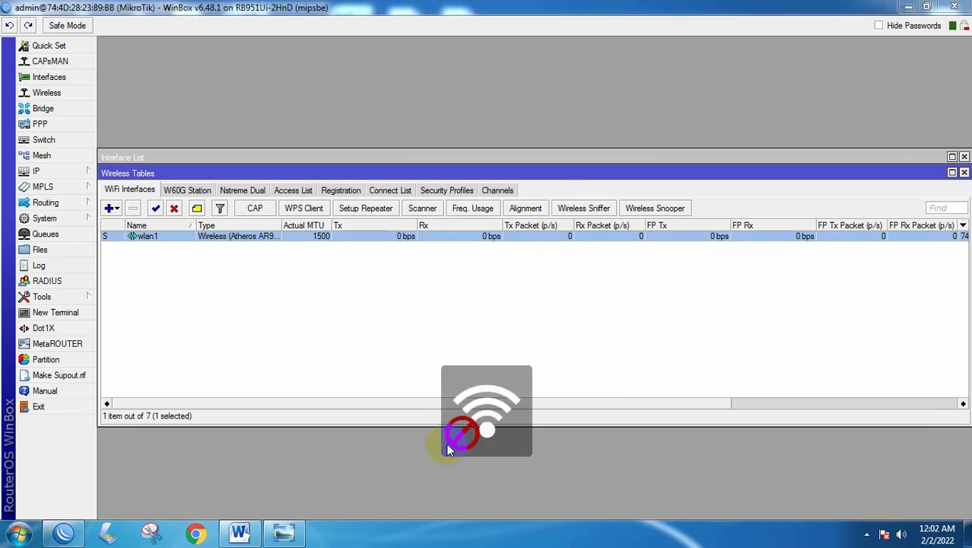
key(XF86WLAN)
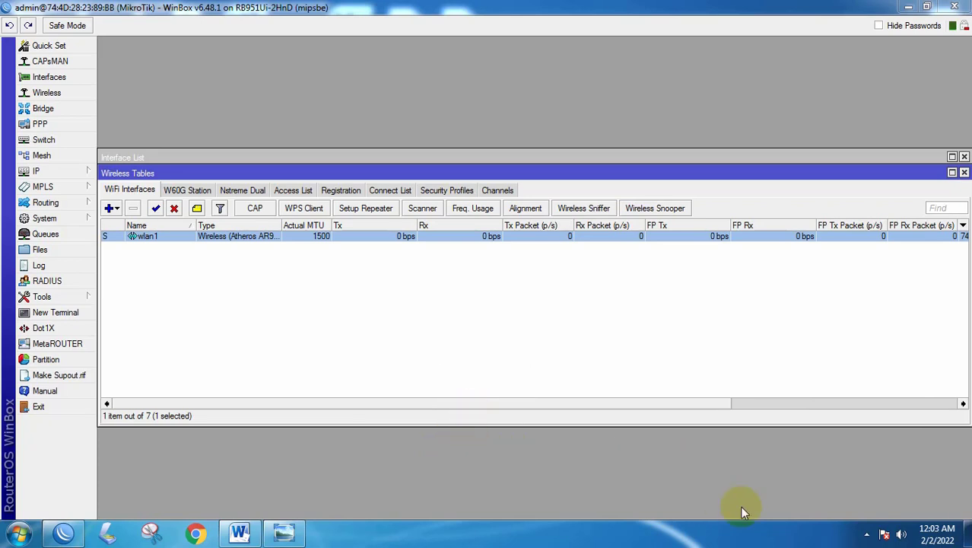
- Confirm SMKN14_Medan appears as a WPA2-PSK network, then bring up WinBox's Interface List
click(868, 535)
click(890, 414)
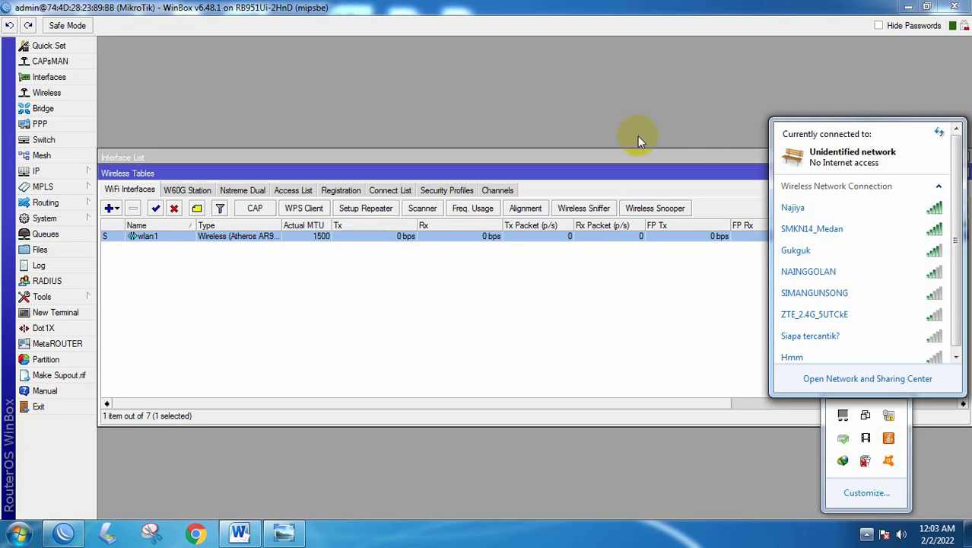
click(616, 158)
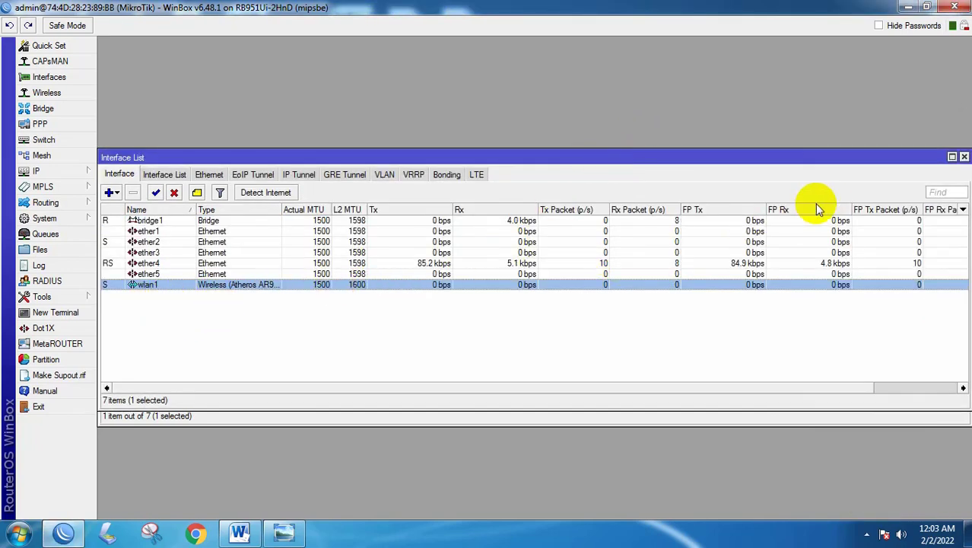
click(239, 532)
scroll(445, 184, up, 4)
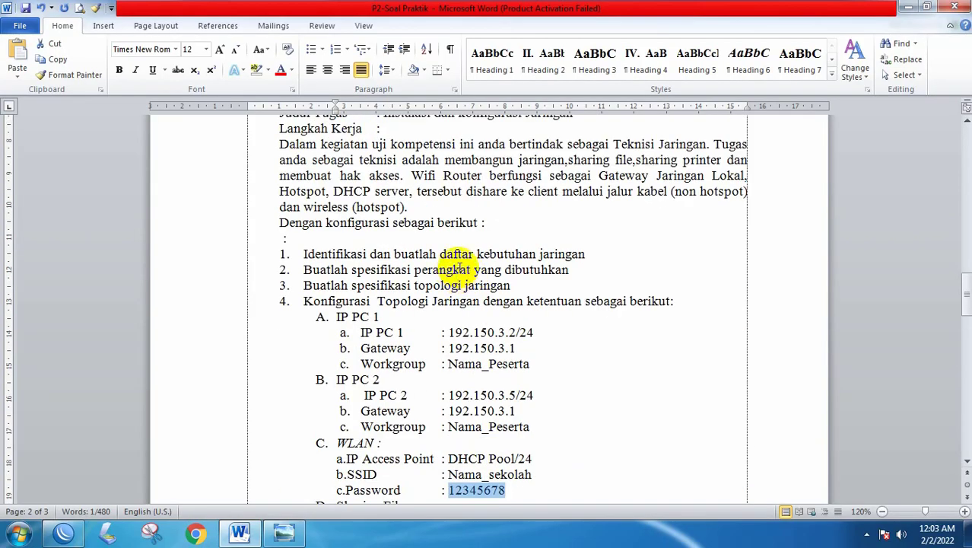
drag(417, 177, 726, 175)
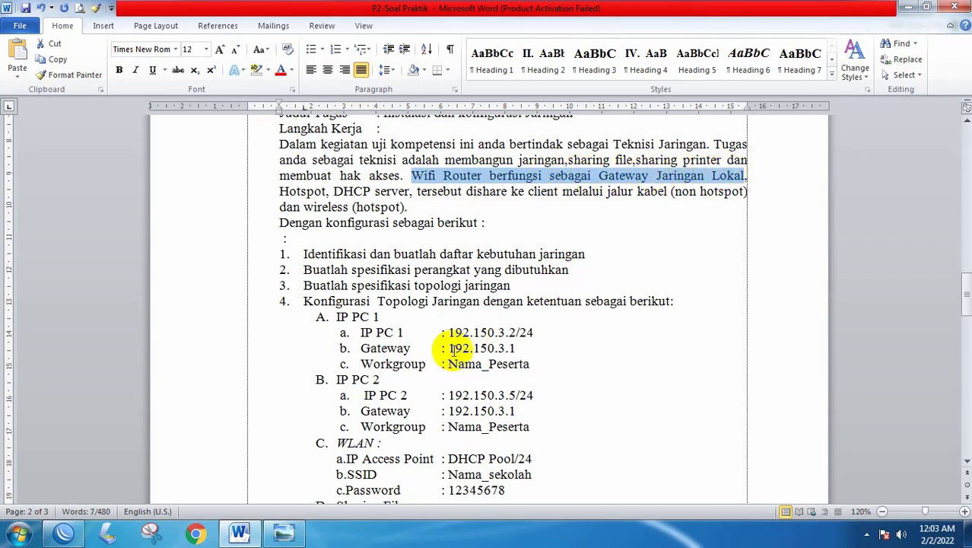
drag(448, 347, 521, 346)
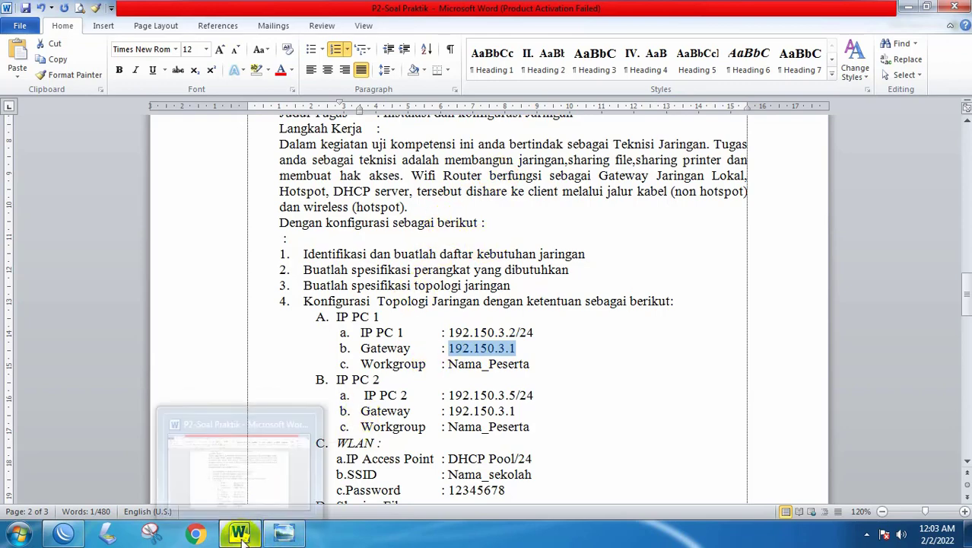
click(106, 534)
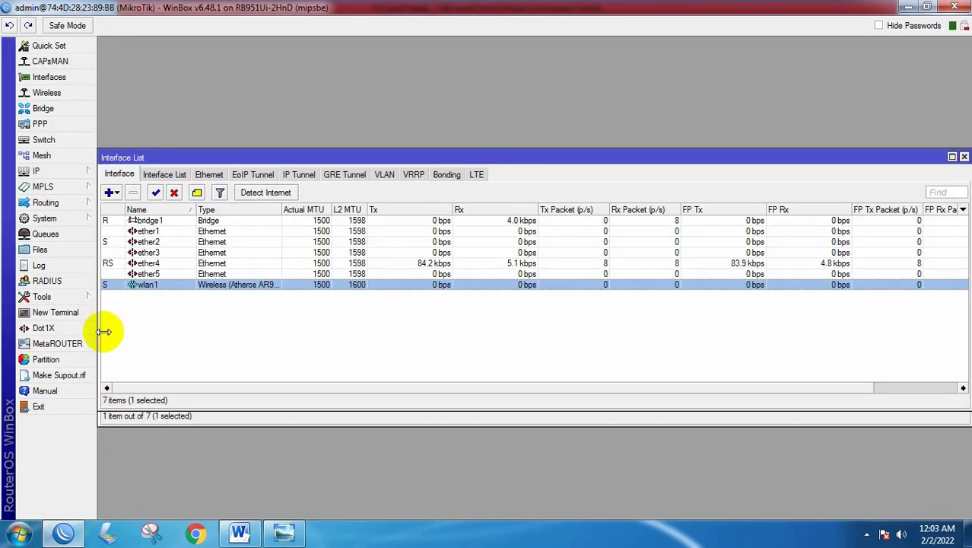
- Add IP address 192.150.3.1/24 on interface bridge1
click(66, 172)
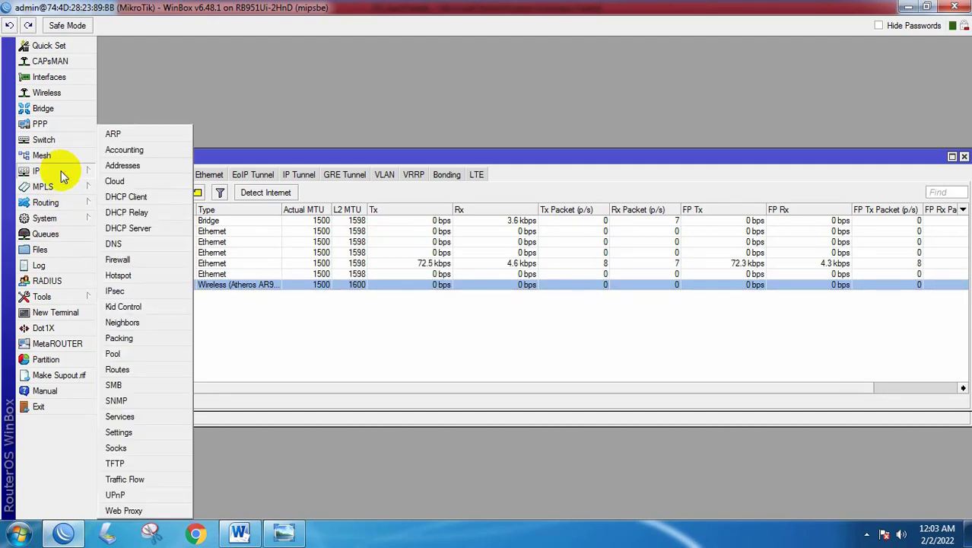
click(118, 165)
click(428, 184)
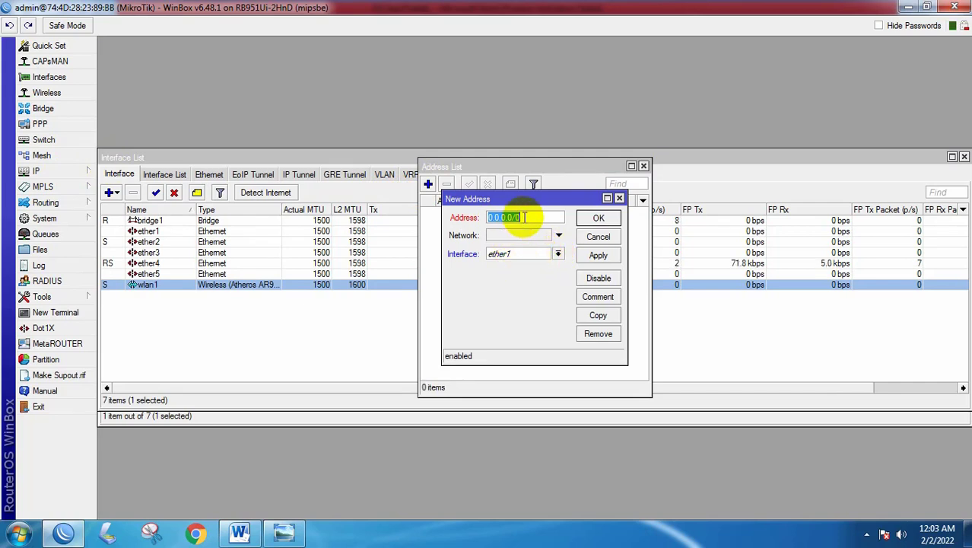
text(192.150.3.1/24)
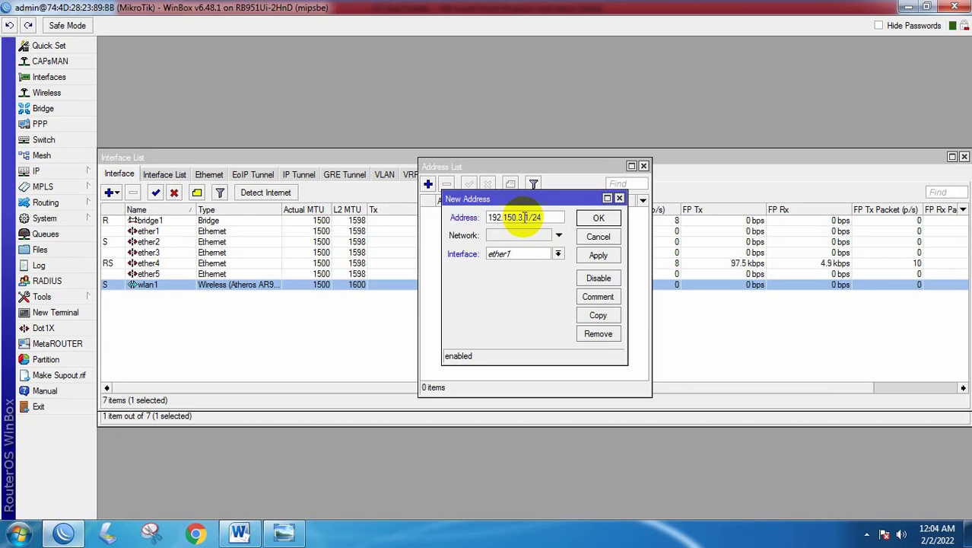
click(536, 254)
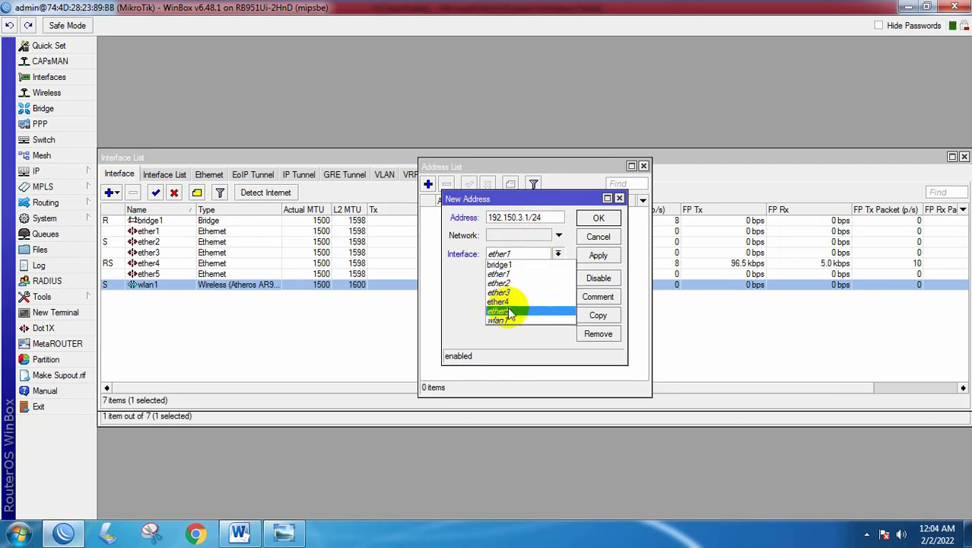
click(507, 264)
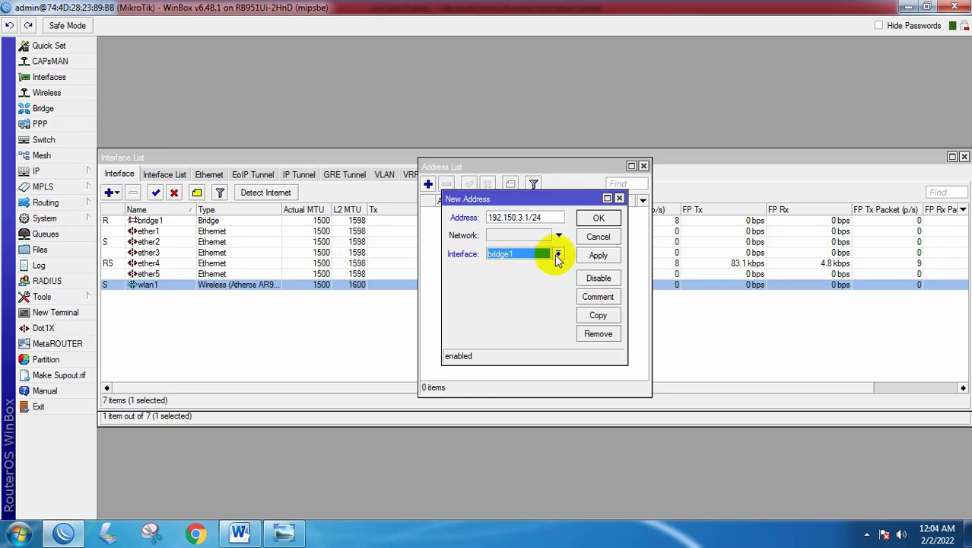
click(597, 257)
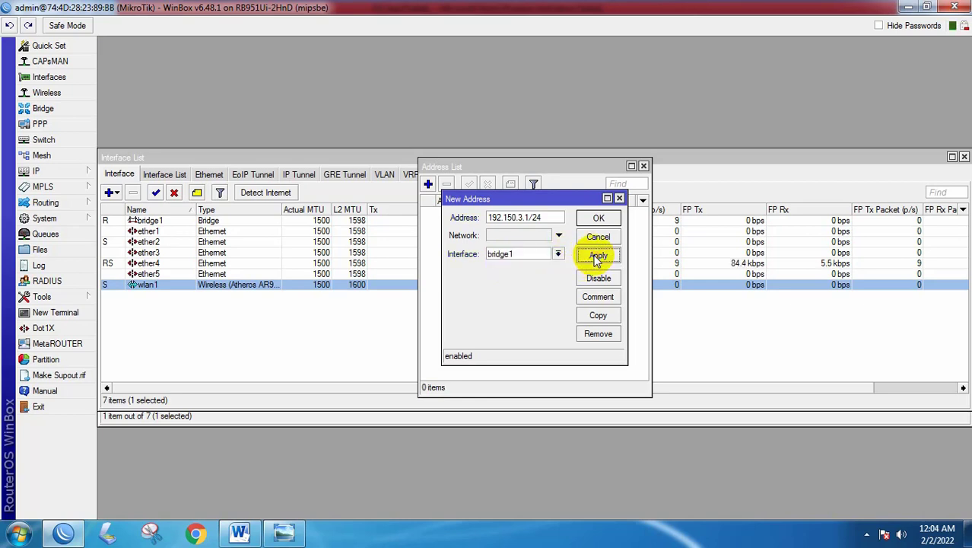
click(599, 218)
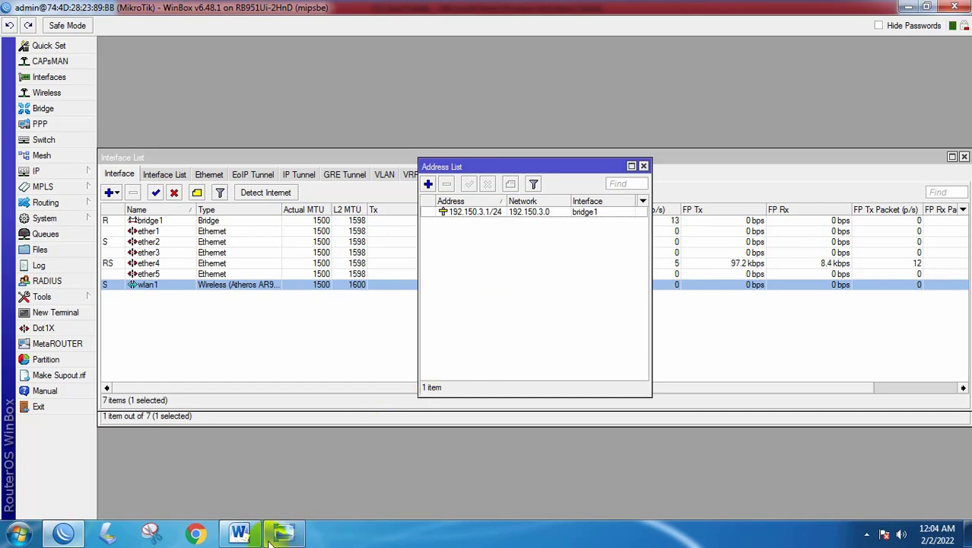
click(240, 532)
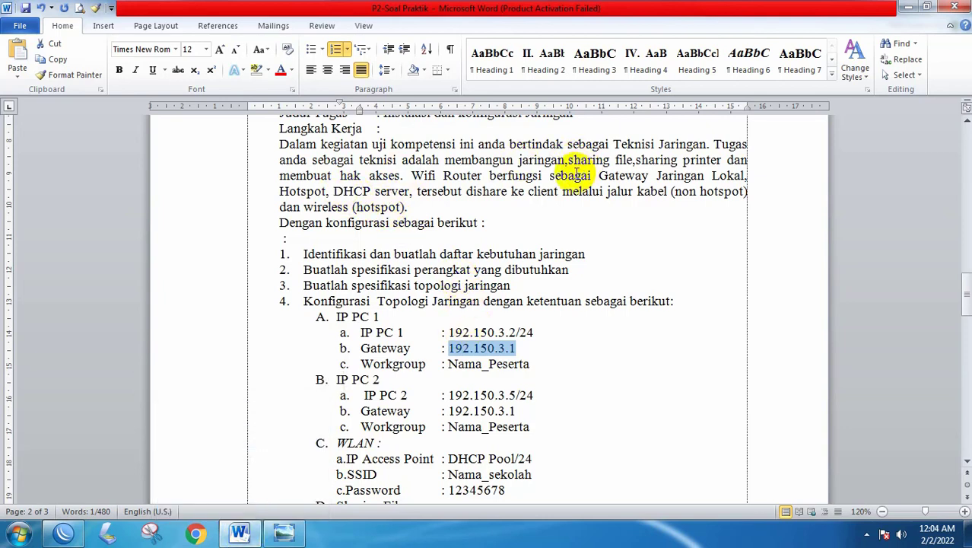
drag(576, 172, 740, 176)
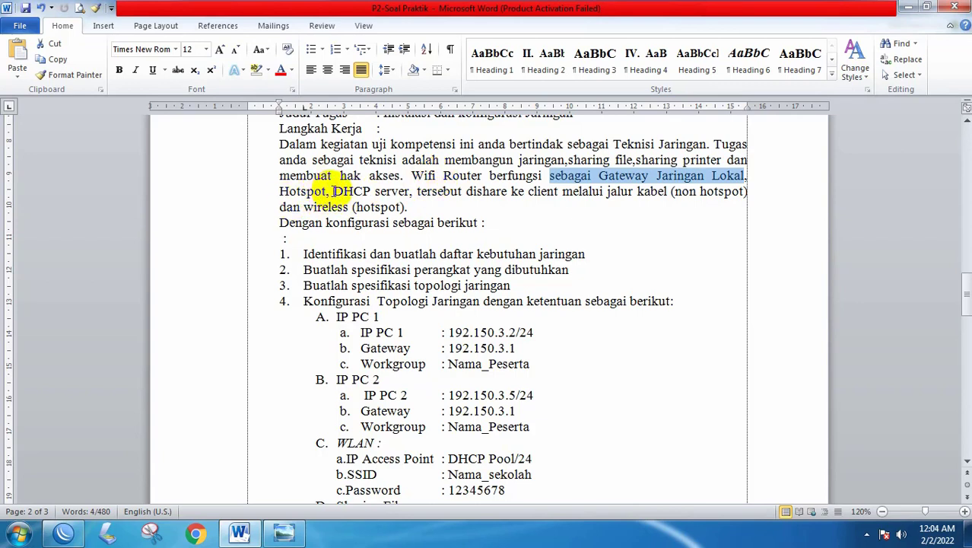
drag(333, 191, 409, 191)
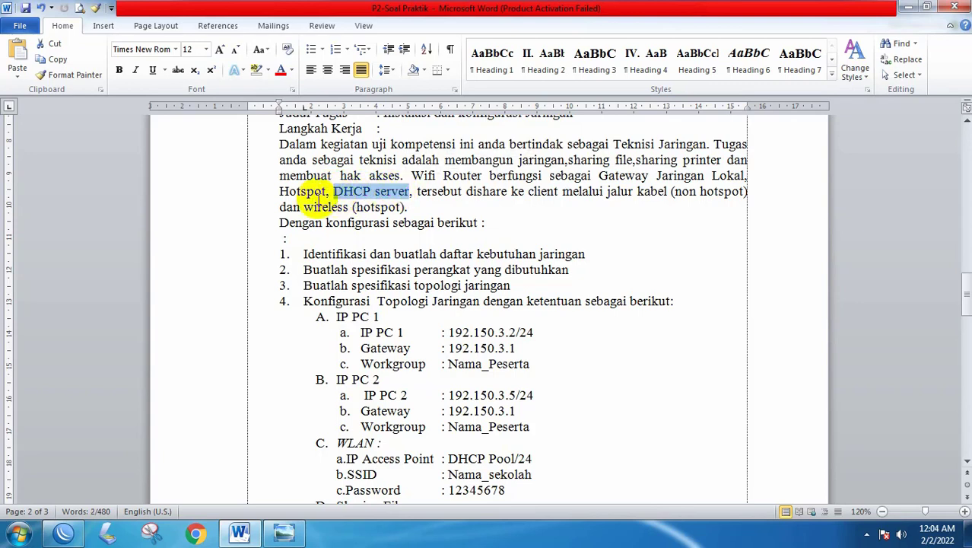
drag(280, 191, 321, 191)
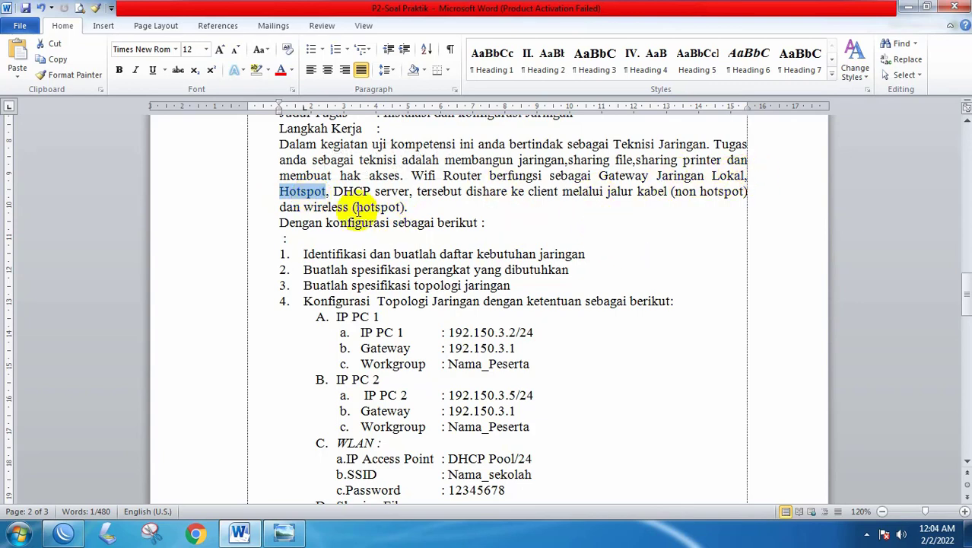
click(272, 190)
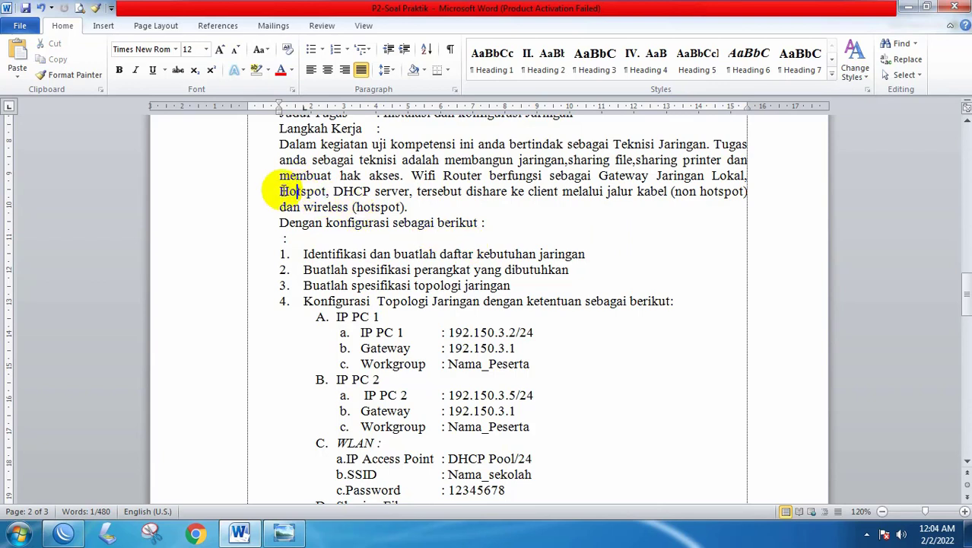
drag(273, 191, 328, 191)
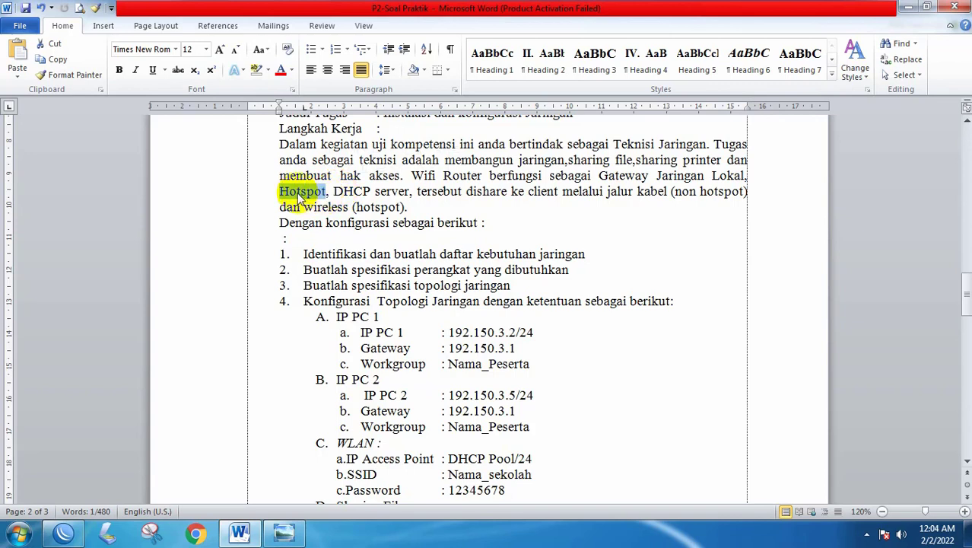
drag(332, 191, 399, 191)
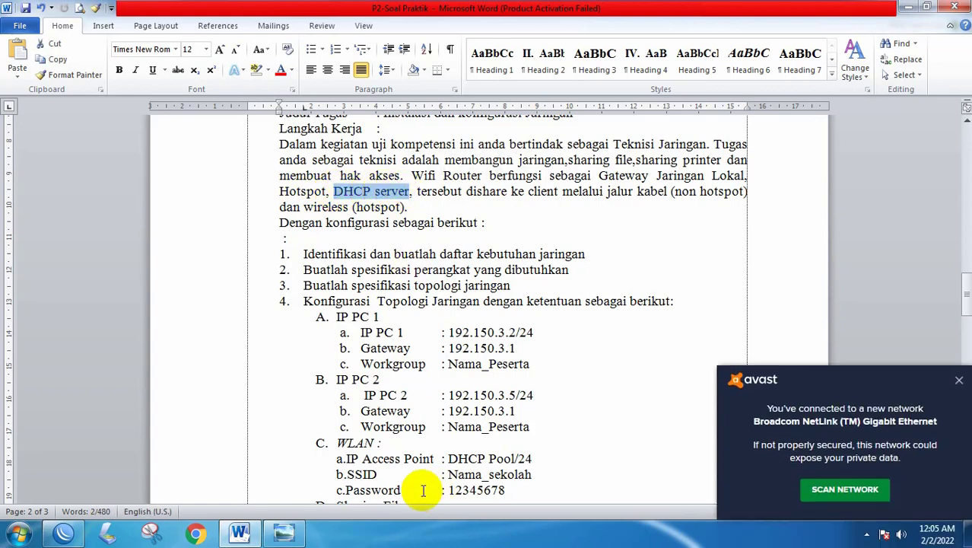
click(958, 380)
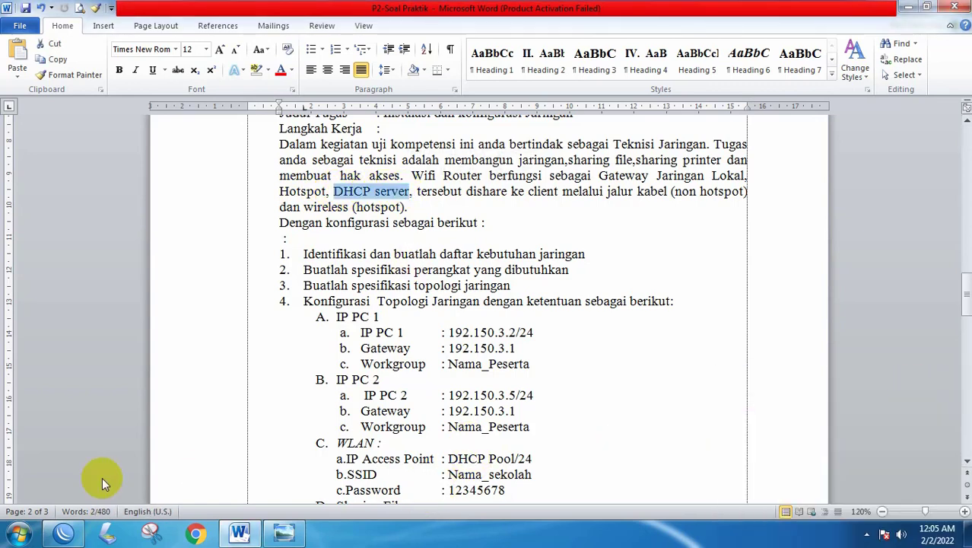
click(64, 533)
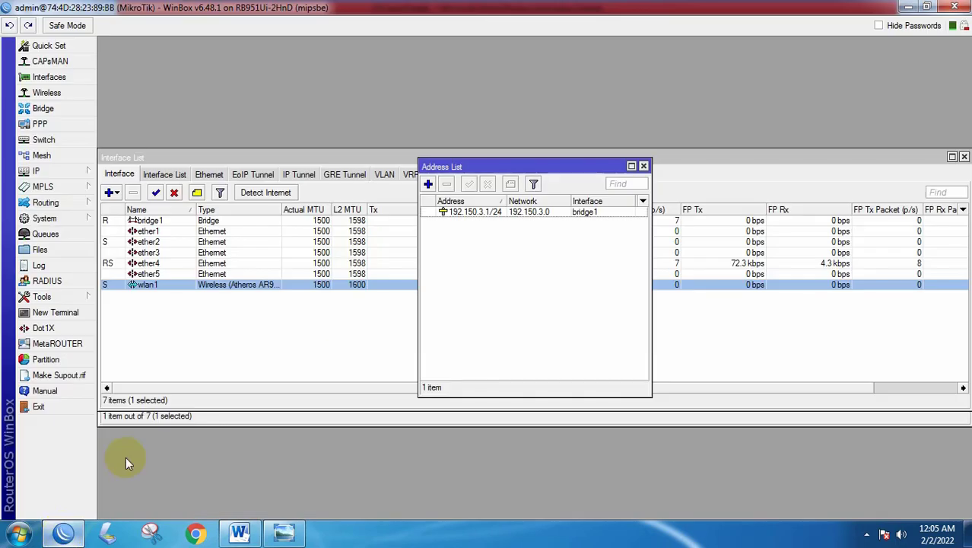
- Start DHCP Setup with bridge1 as the DHCP server interface
click(642, 166)
click(39, 172)
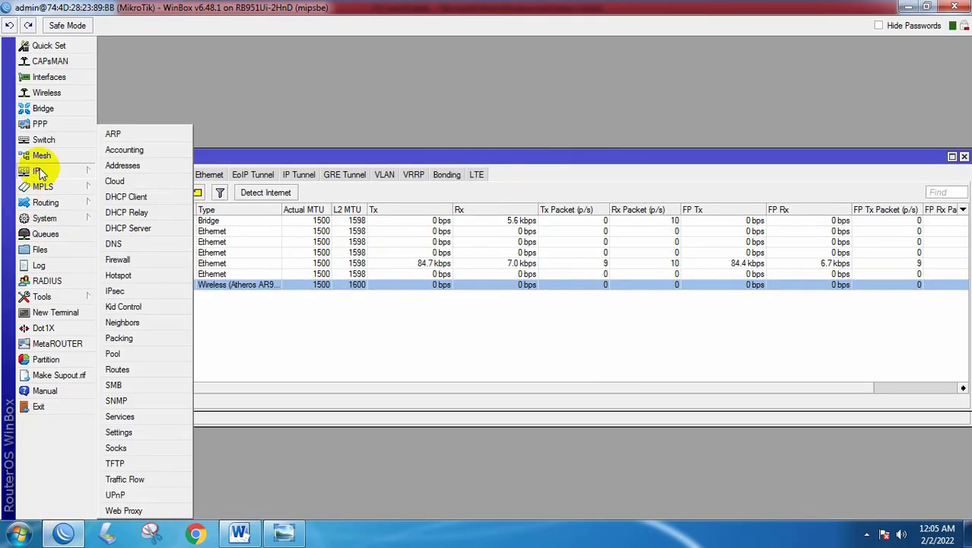
click(131, 229)
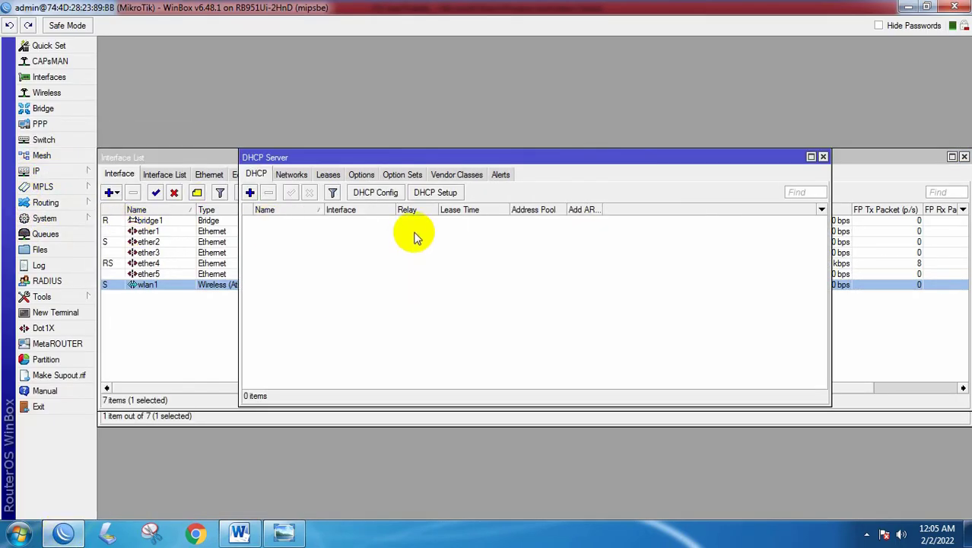
click(436, 193)
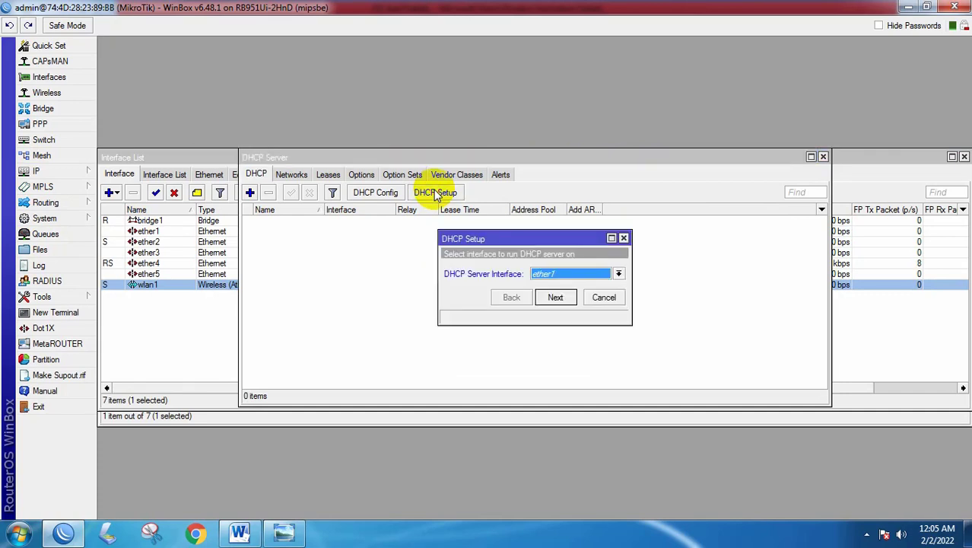
click(619, 276)
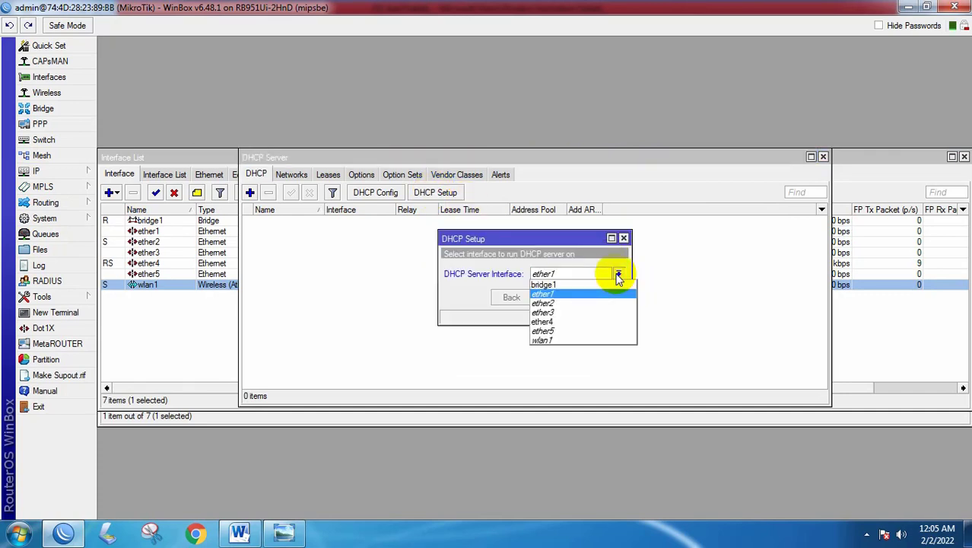
click(555, 286)
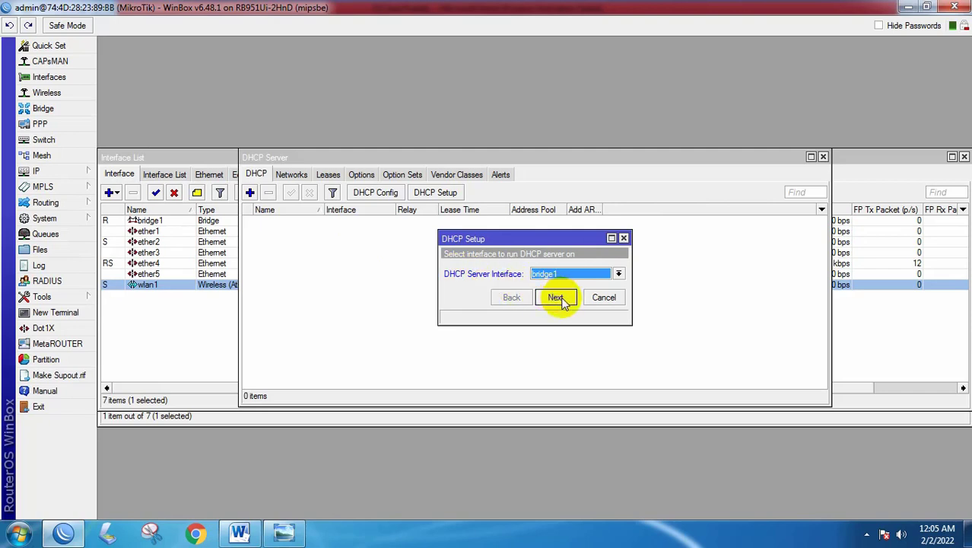
click(557, 298)
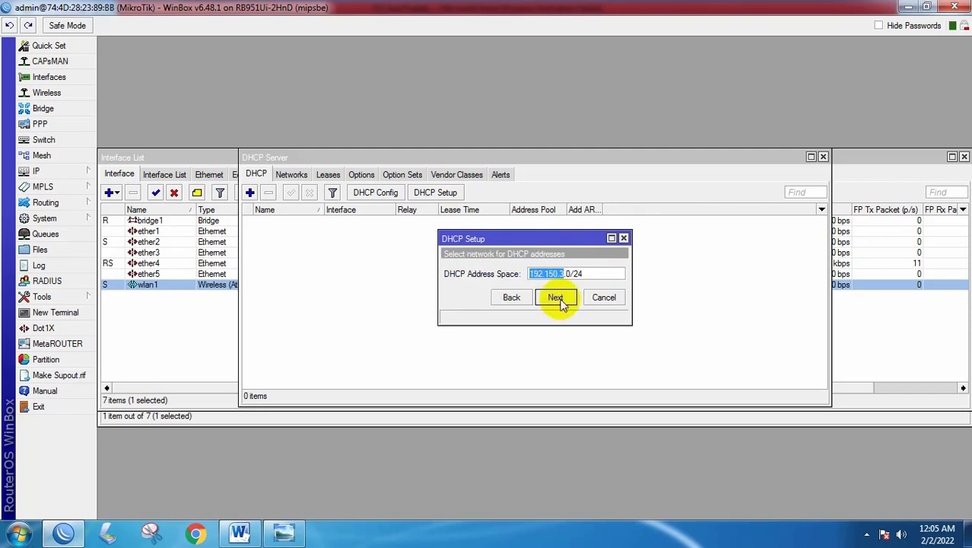
- Accept 192.150.3.0/24, gateway 192.150.3.1, pool 192.150.3.2–254, no DNS, 00:10:00 lease
click(558, 298)
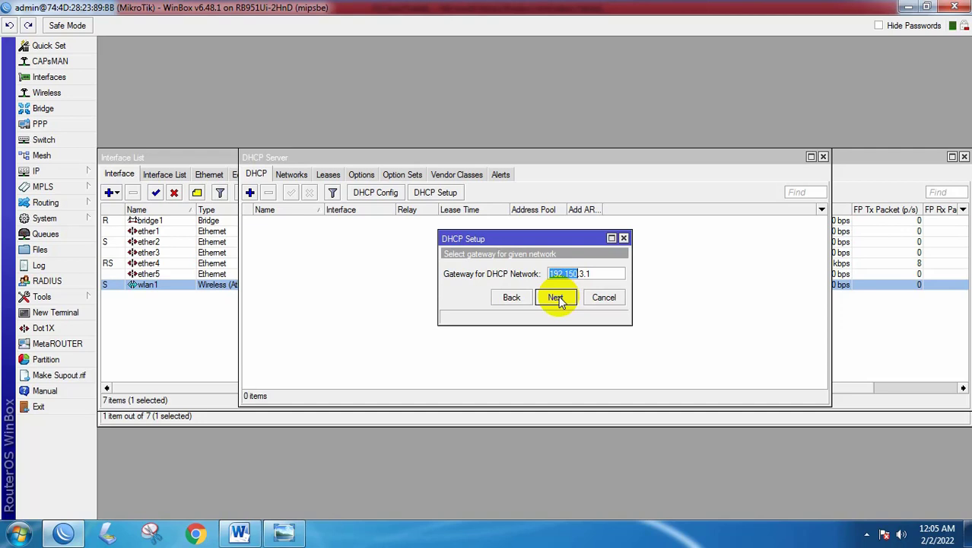
click(557, 298)
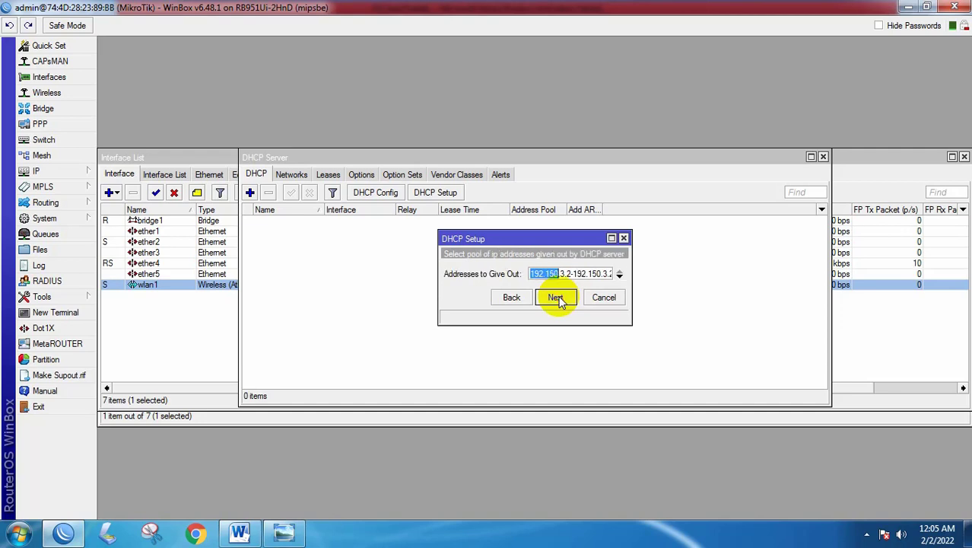
drag(630, 286, 689, 283)
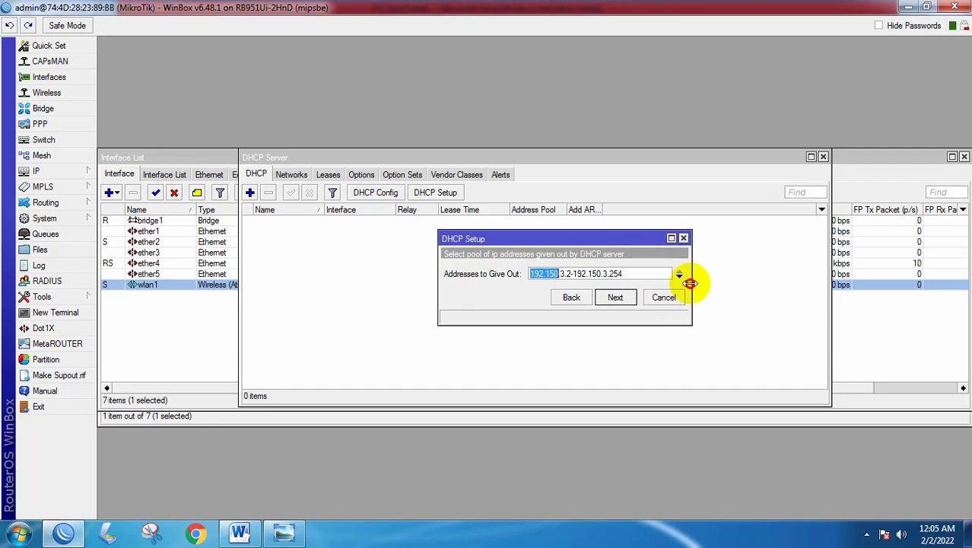
click(618, 297)
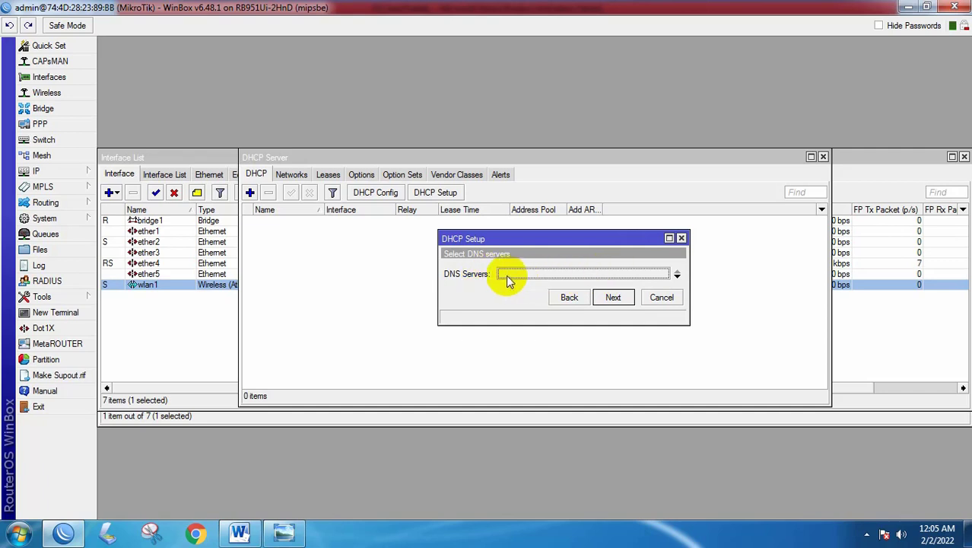
click(618, 301)
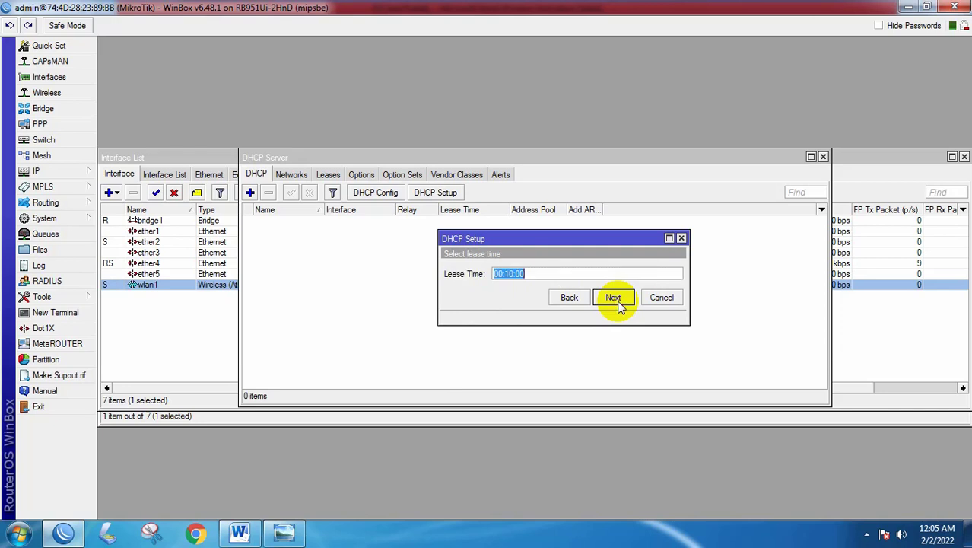
click(619, 301)
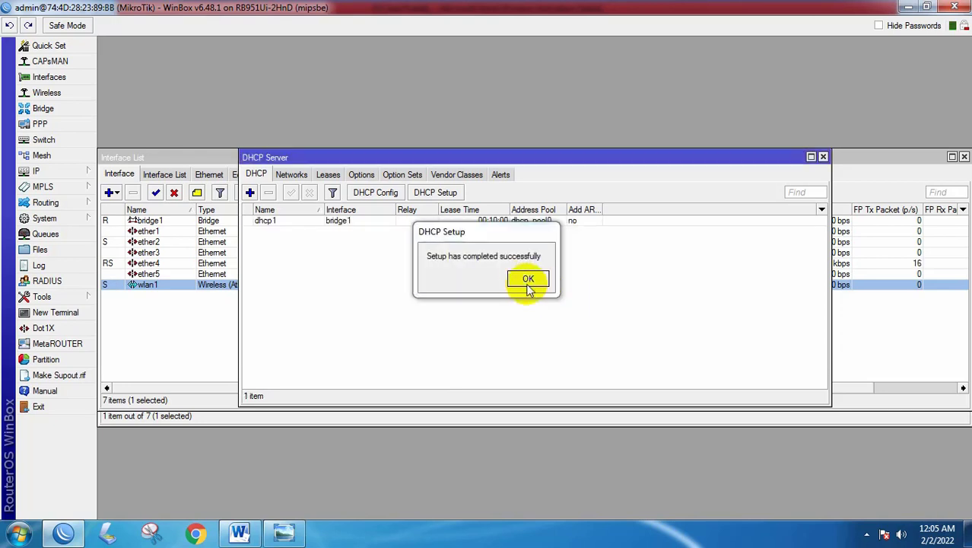
click(528, 280)
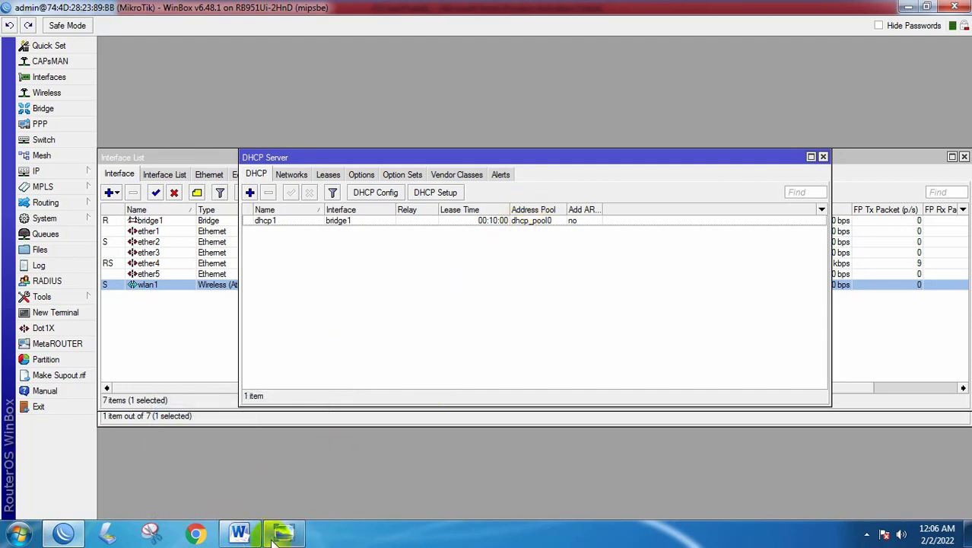
- Open Local Area Connection properties via the Network and Sharing Center
click(867, 534)
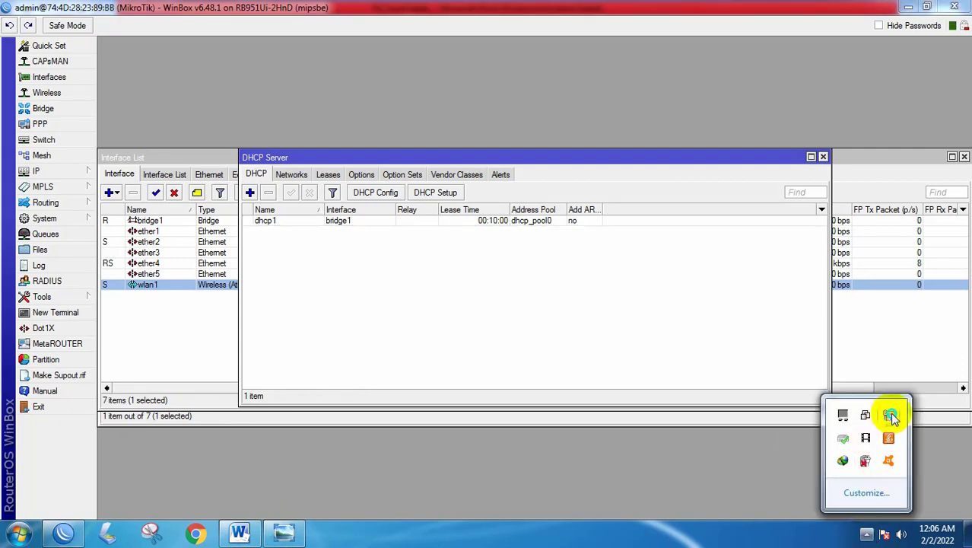
right_click(888, 415)
click(848, 438)
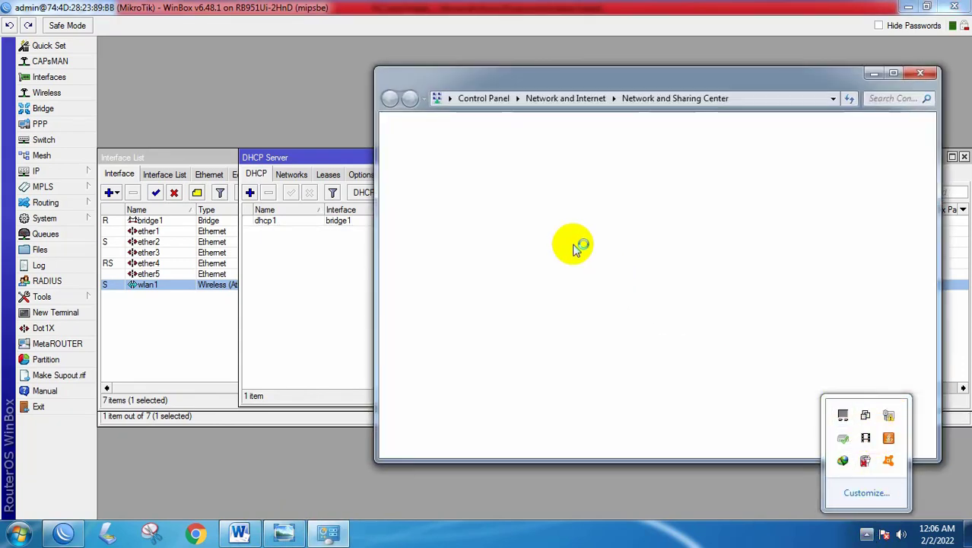
click(434, 169)
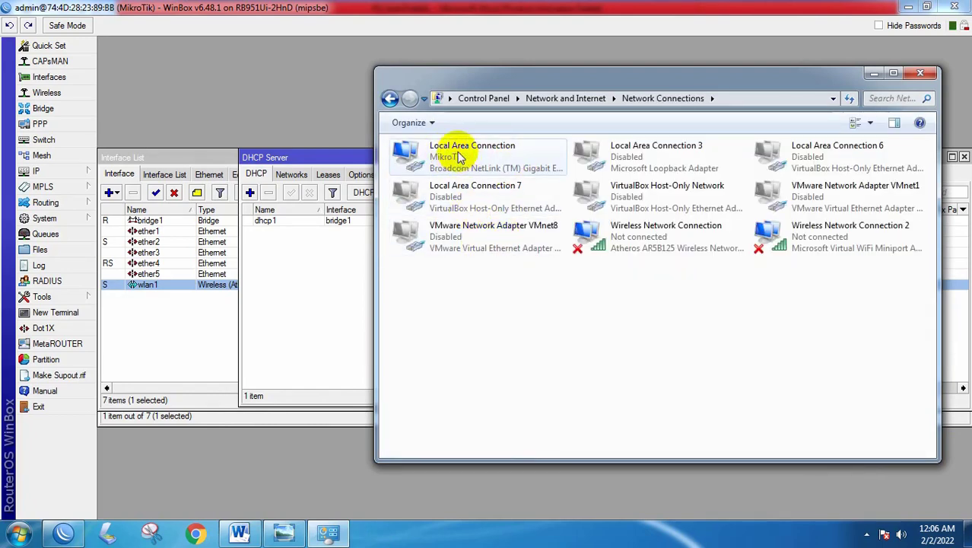
right_click(452, 155)
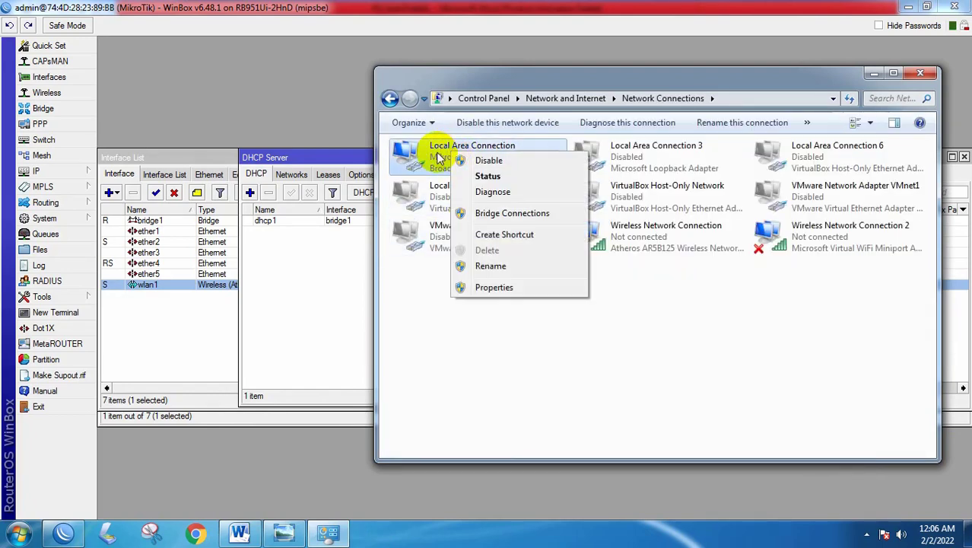
click(495, 288)
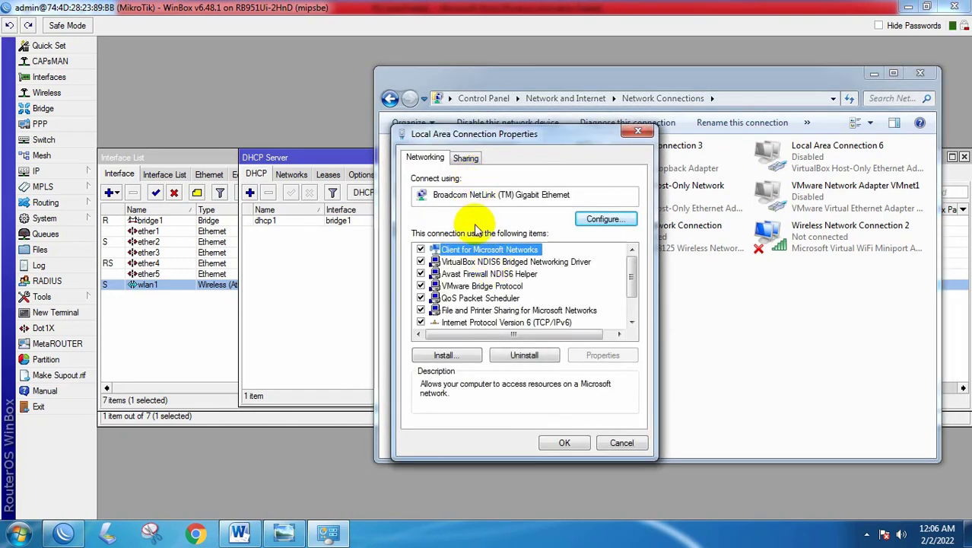
- Set the connection's IPv4 to obtain both IP and DNS addresses automatically
scroll(538, 301, down, 1)
click(537, 299)
double_click(537, 299)
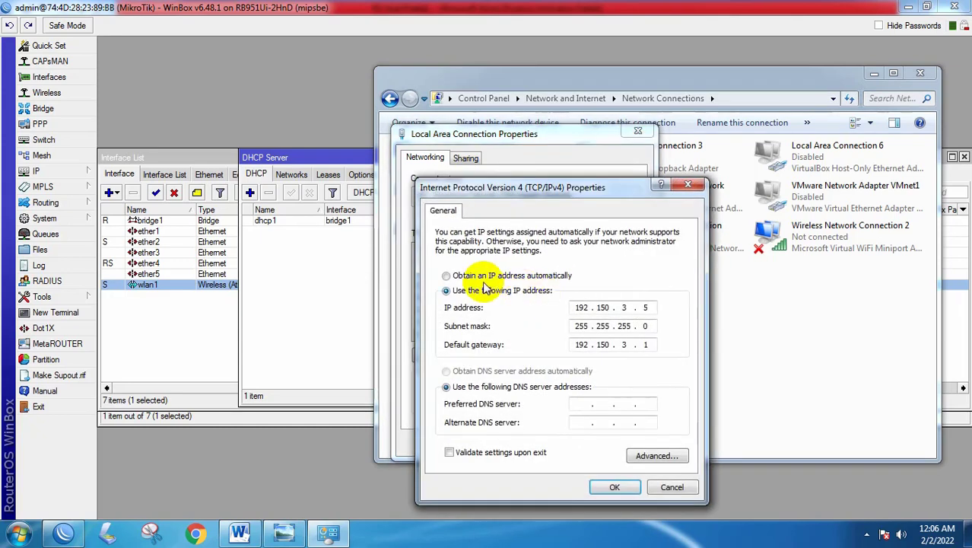
click(447, 275)
click(466, 373)
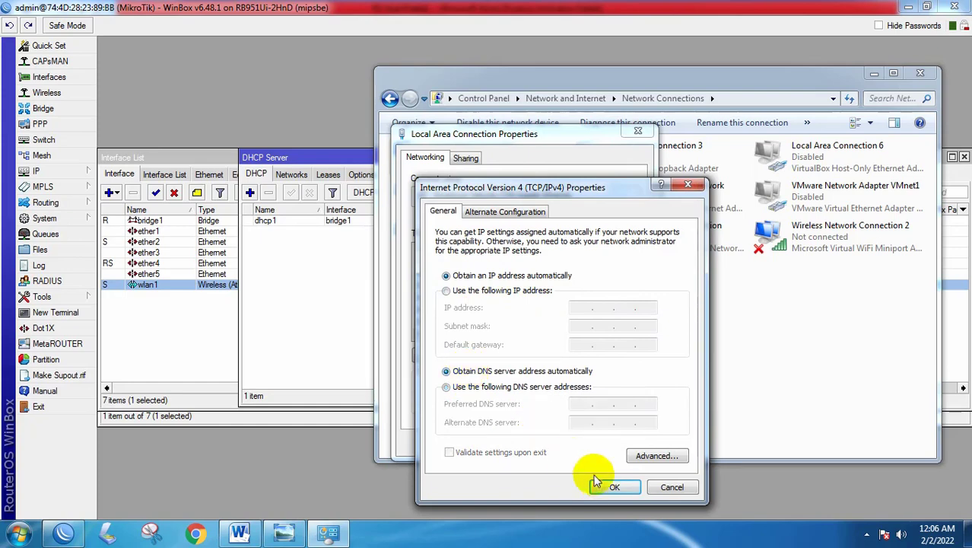
click(615, 487)
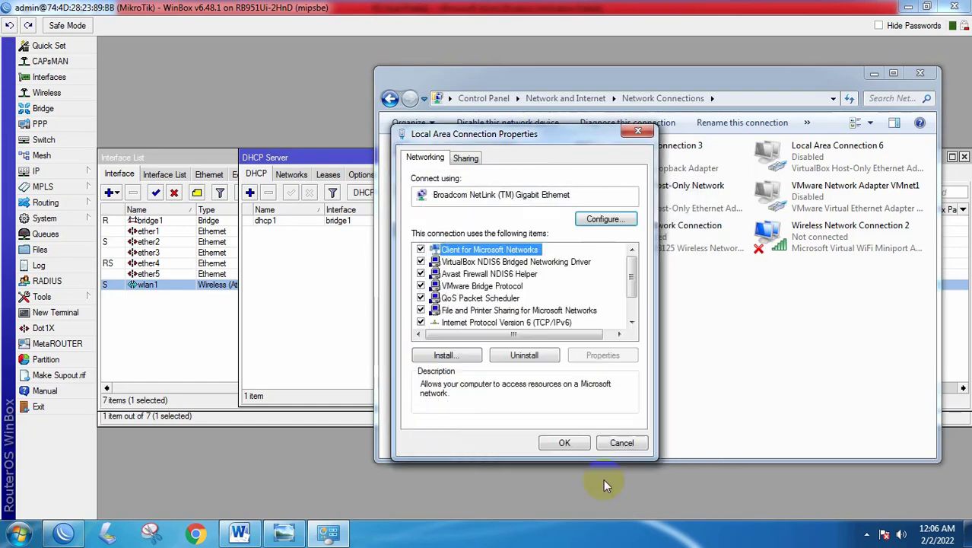
click(565, 442)
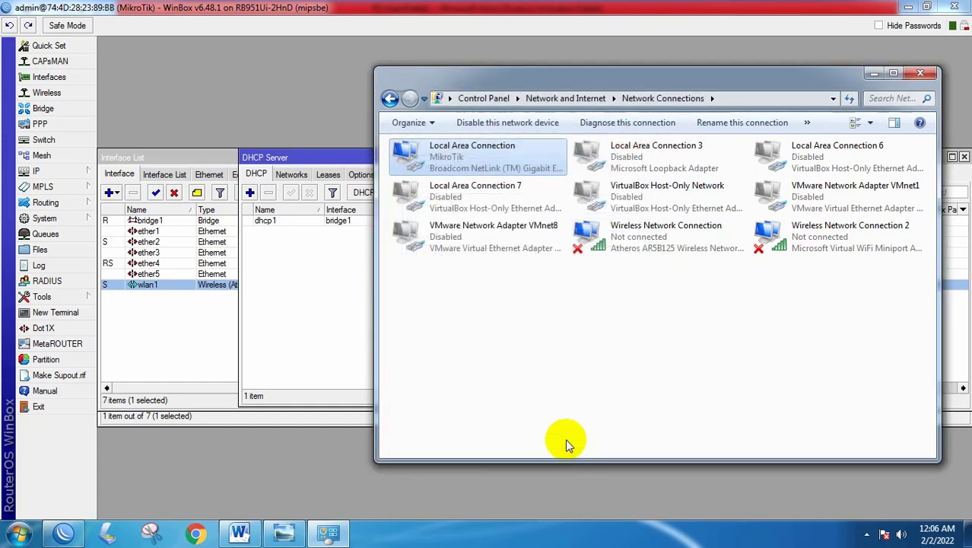
right_click(447, 159)
- Verify the connection details show DHCP enabled with lease 192.150.3.254 from server 192.150.3.1
click(481, 183)
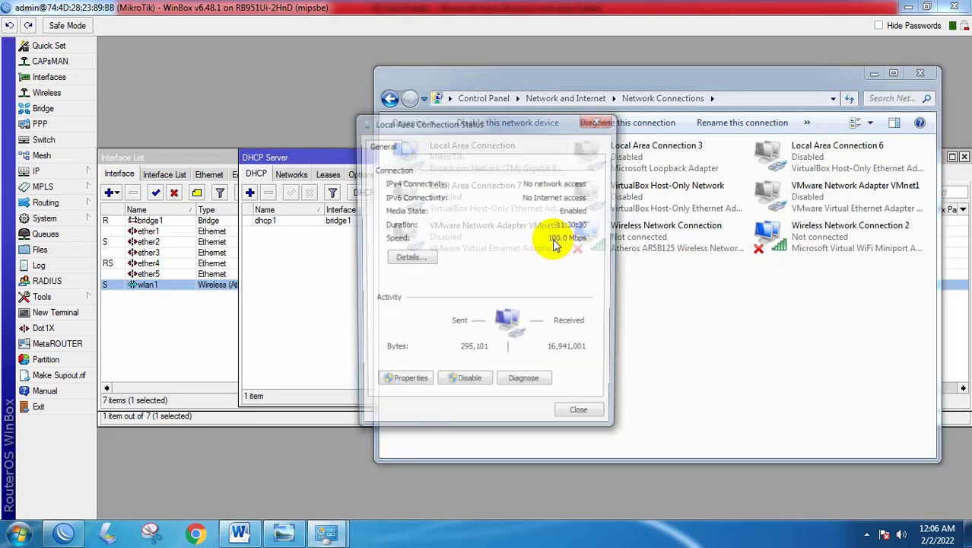
click(418, 257)
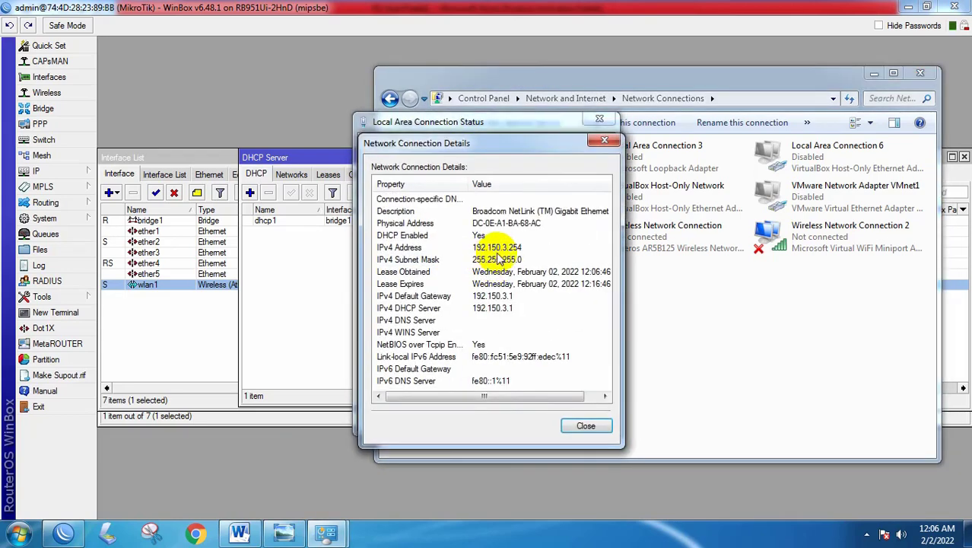
click(494, 249)
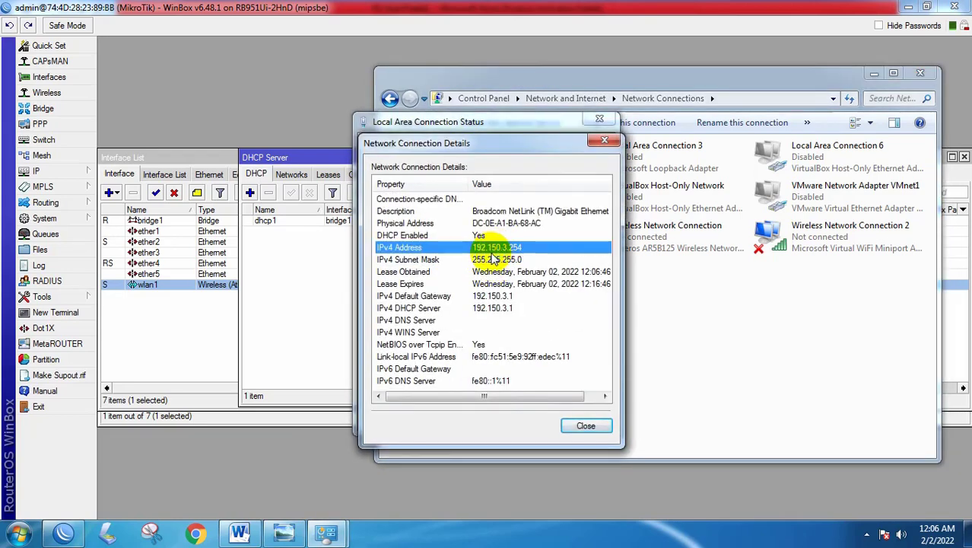
click(479, 236)
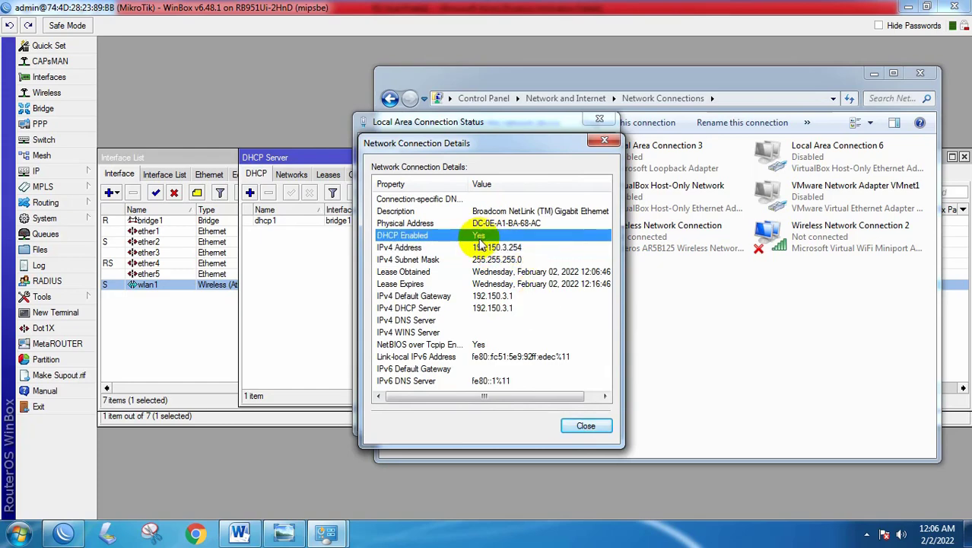
click(583, 425)
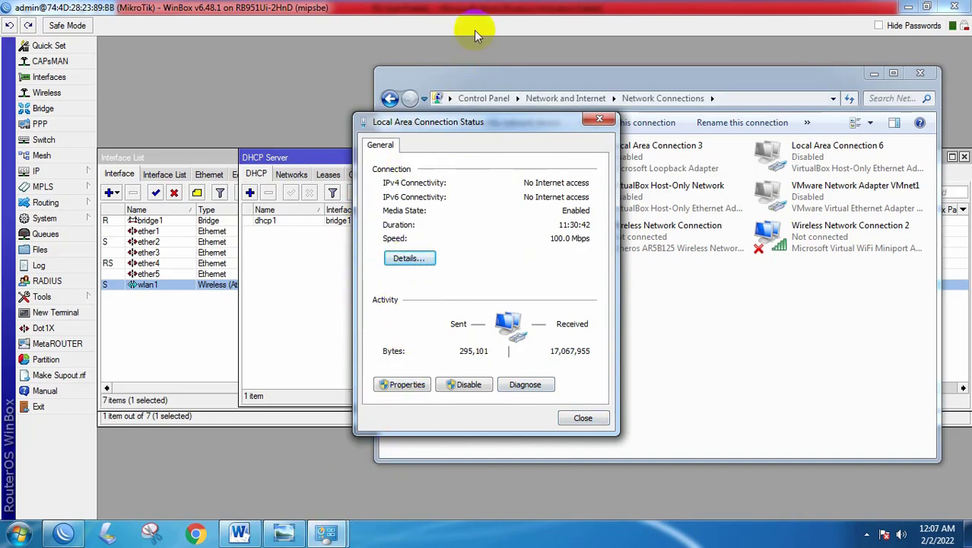
click(284, 533)
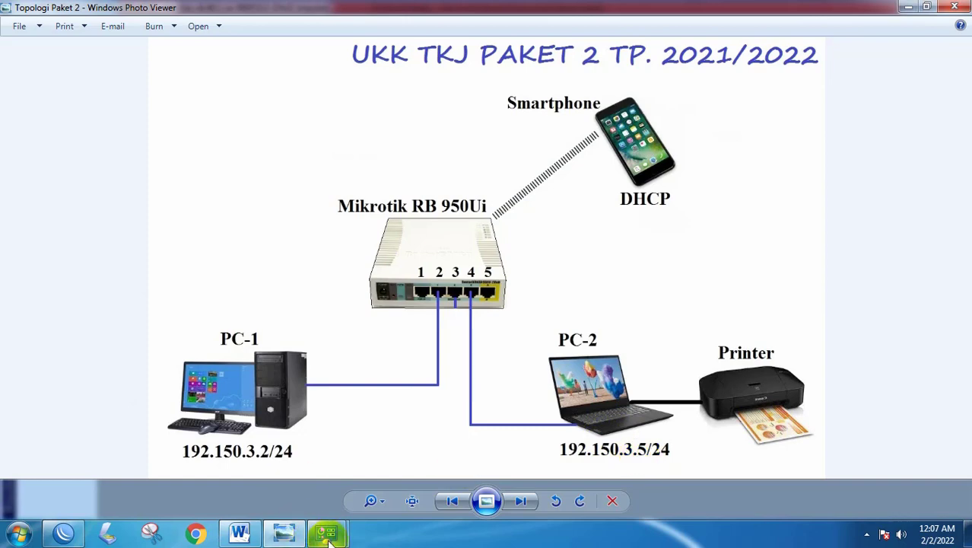
- Open the Internet Protocol Version 4 (TCP/IPv4) properties of Local Area Connection
mouse_move(328, 537)
click(391, 463)
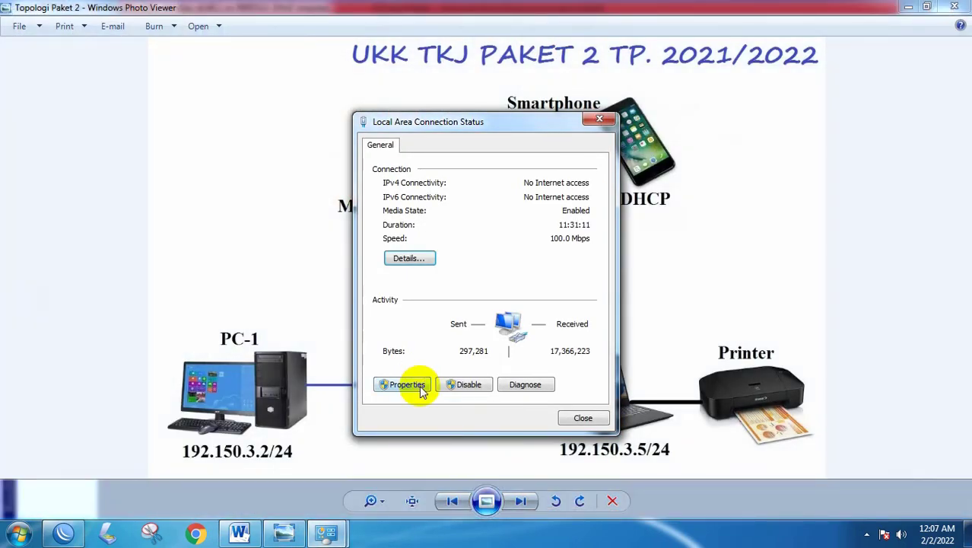
click(407, 385)
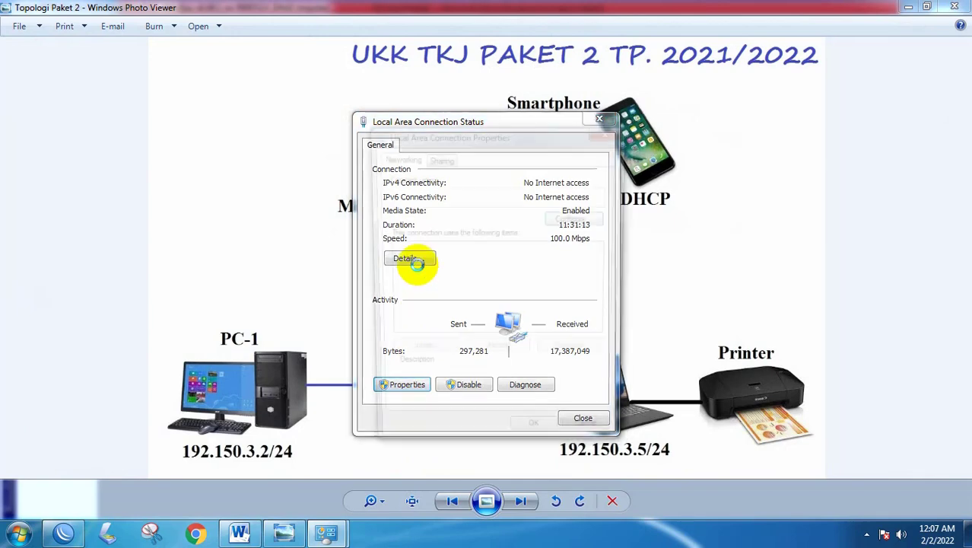
scroll(521, 312, down, 1)
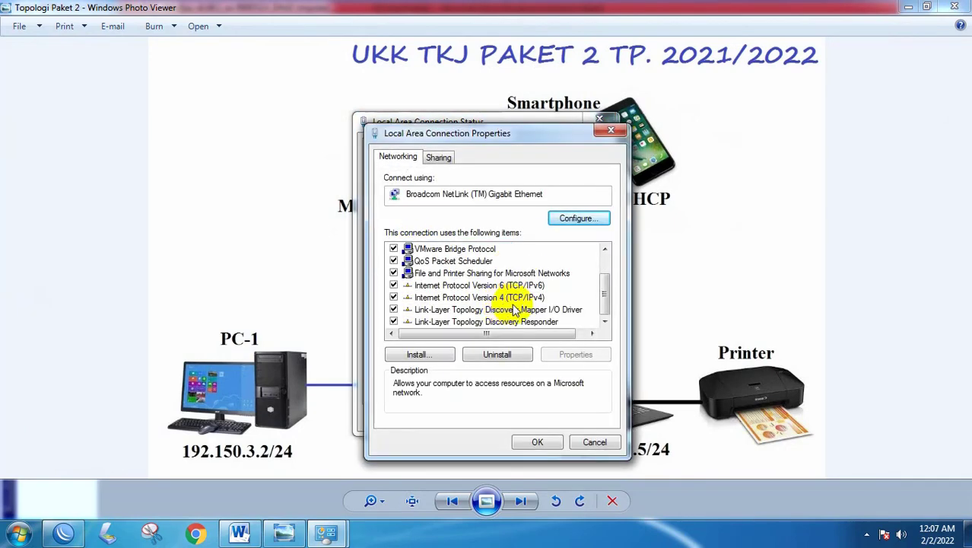
click(525, 298)
double_click(525, 298)
- Switch IPv4 to a manual address and check PC-2's address on the topology diagram
click(445, 290)
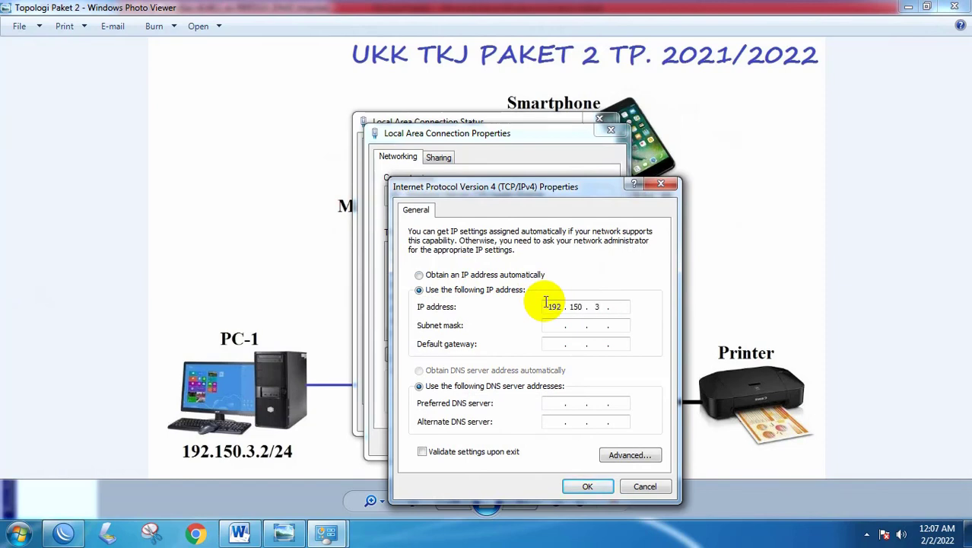
drag(553, 191, 520, 205)
click(285, 534)
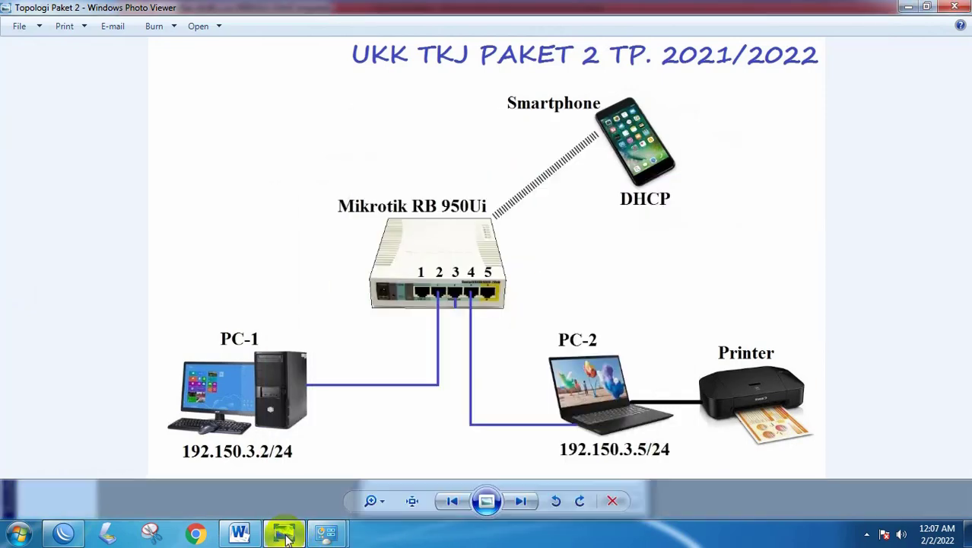
- Set static IP 192.150.3.5, mask 255.255.255.0, gateway 192.150.3.1, and close the connection dialogs
click(284, 534)
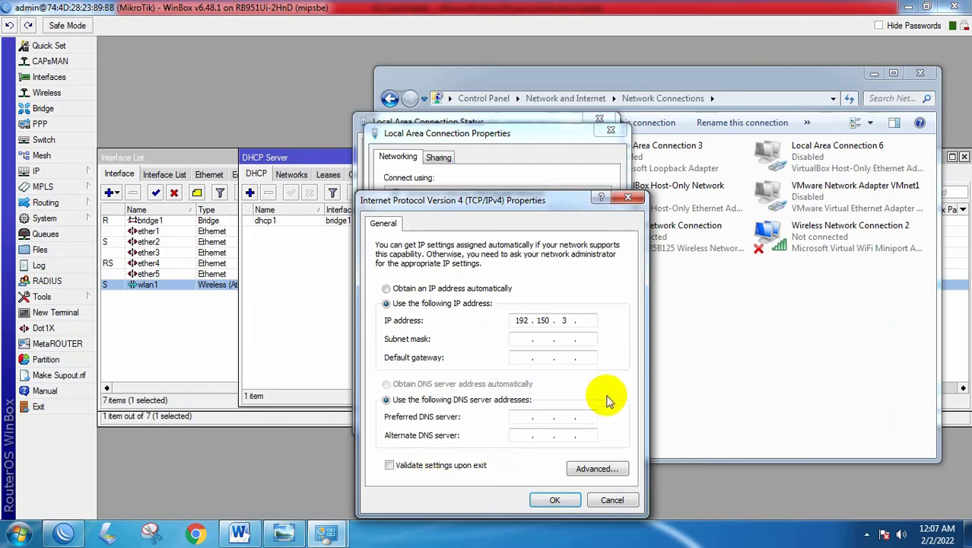
click(536, 339)
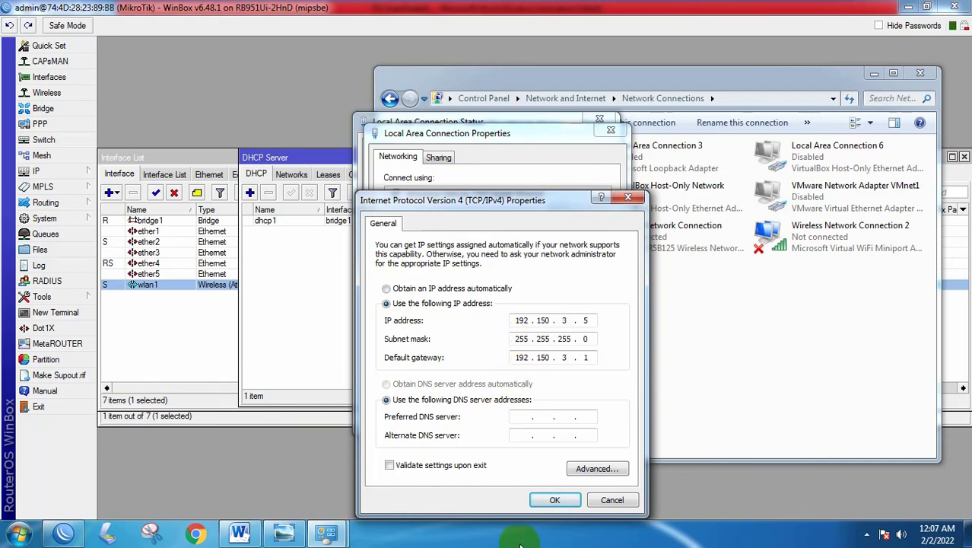
click(554, 501)
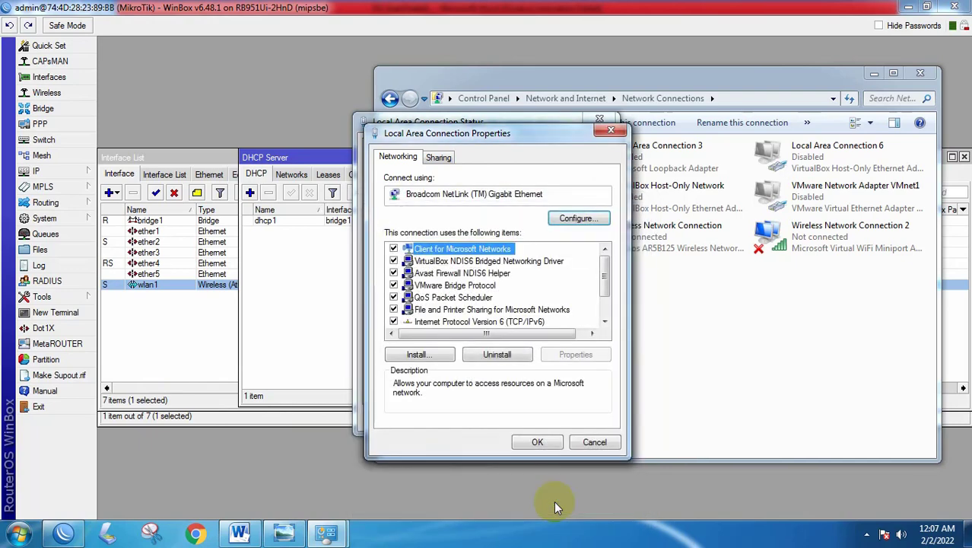
click(539, 441)
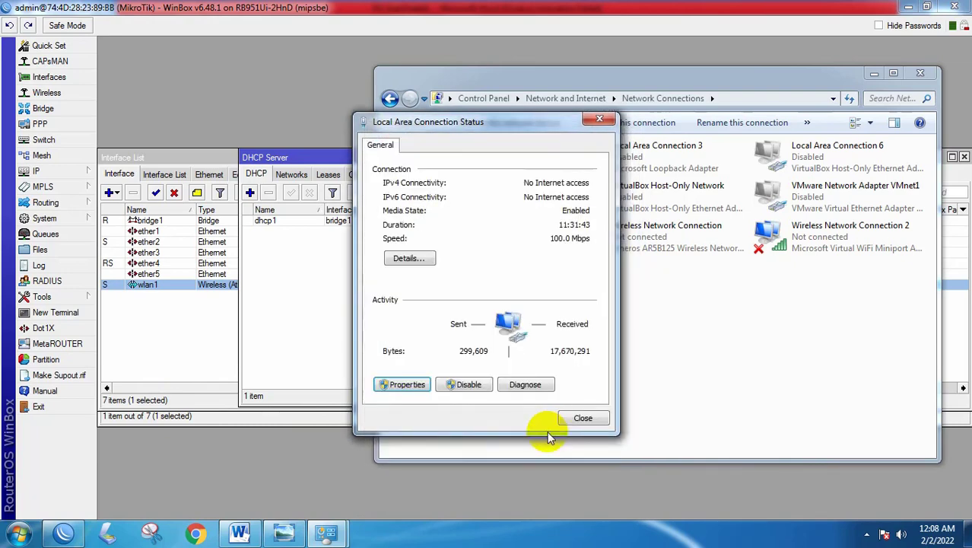
click(584, 419)
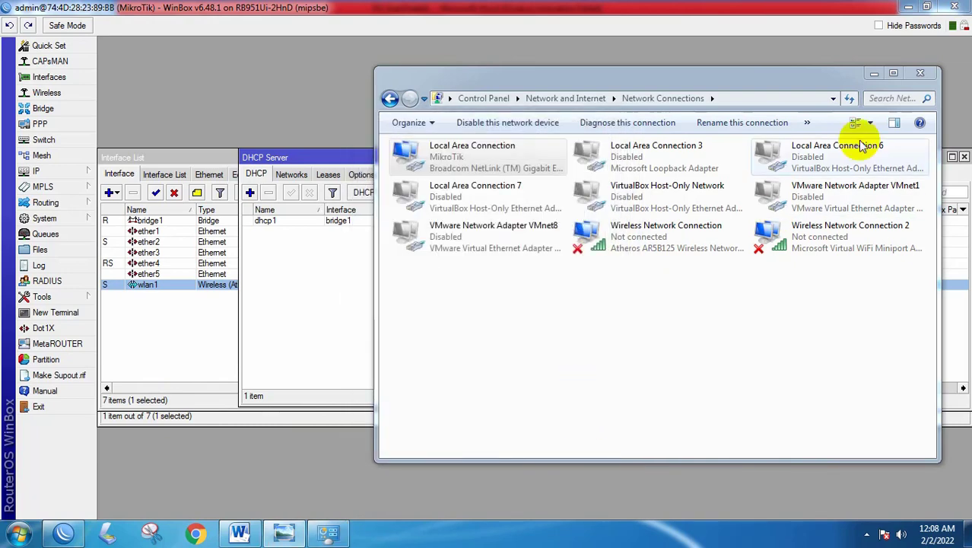
- Close Network Connections and dismiss WinBox's 'Router has been disconnected!' error
click(921, 74)
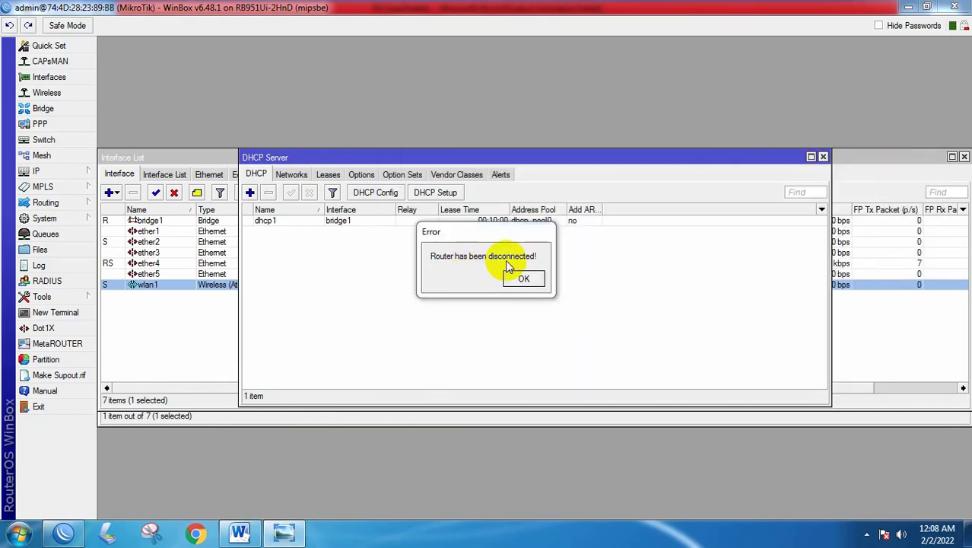
click(523, 278)
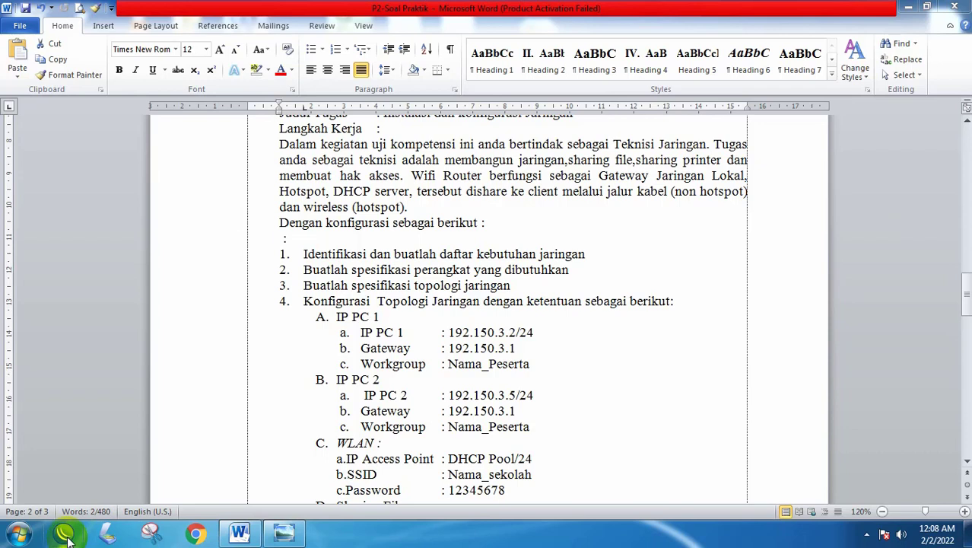
click(254, 536)
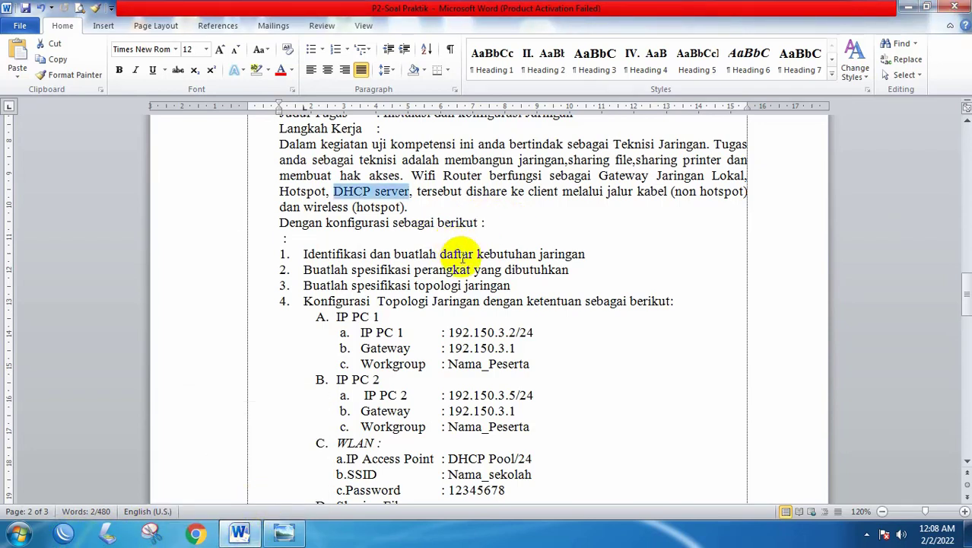
scroll(449, 323, down, 5)
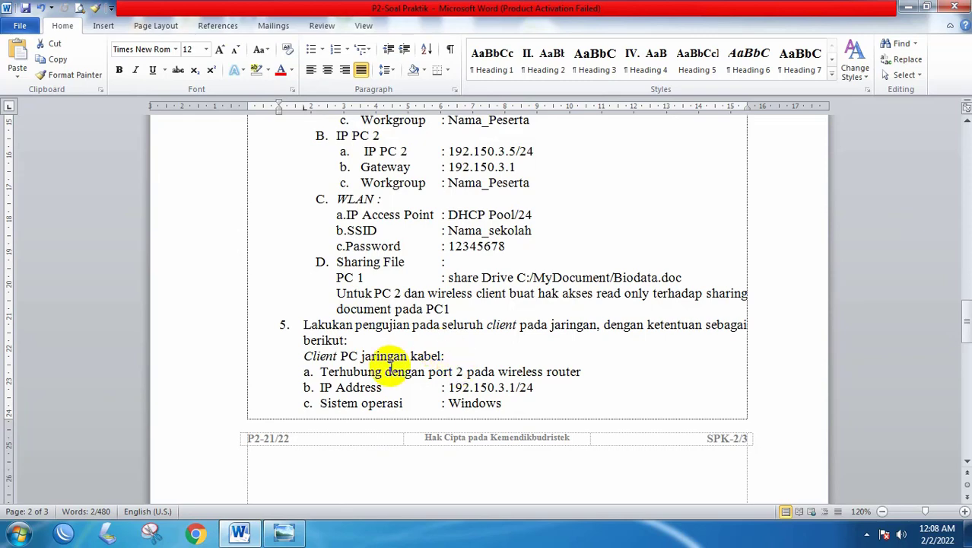
drag(305, 355, 548, 402)
scroll(542, 398, down, 6)
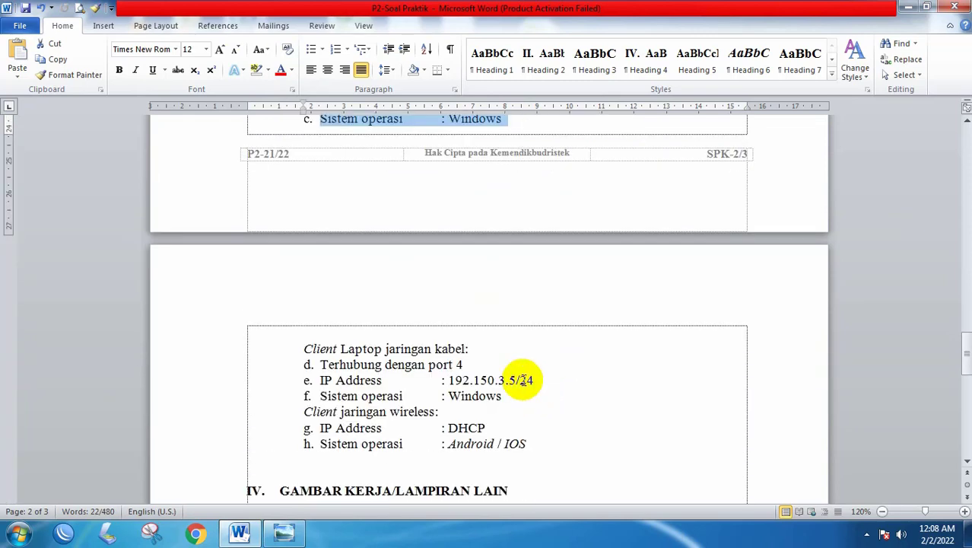
scroll(522, 377, up, 3)
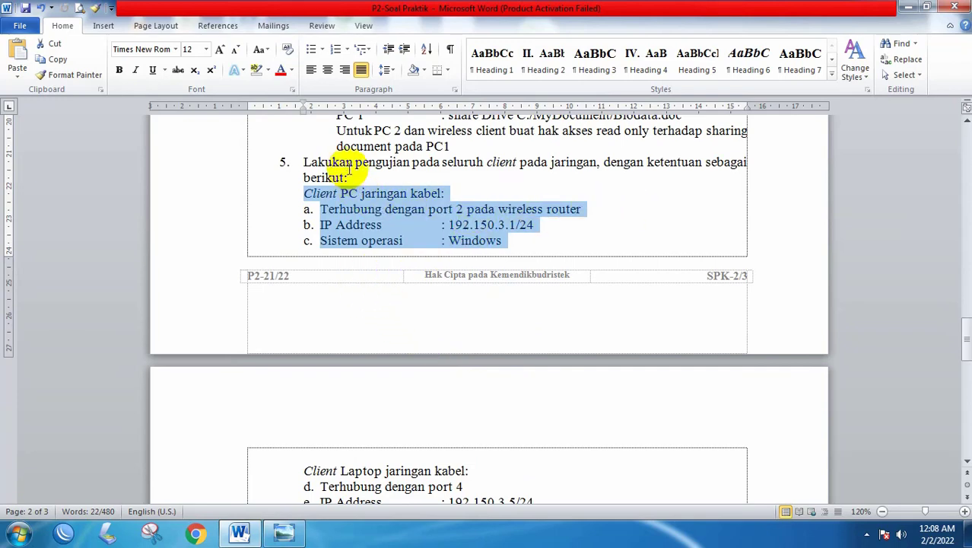
scroll(504, 223, down, 3)
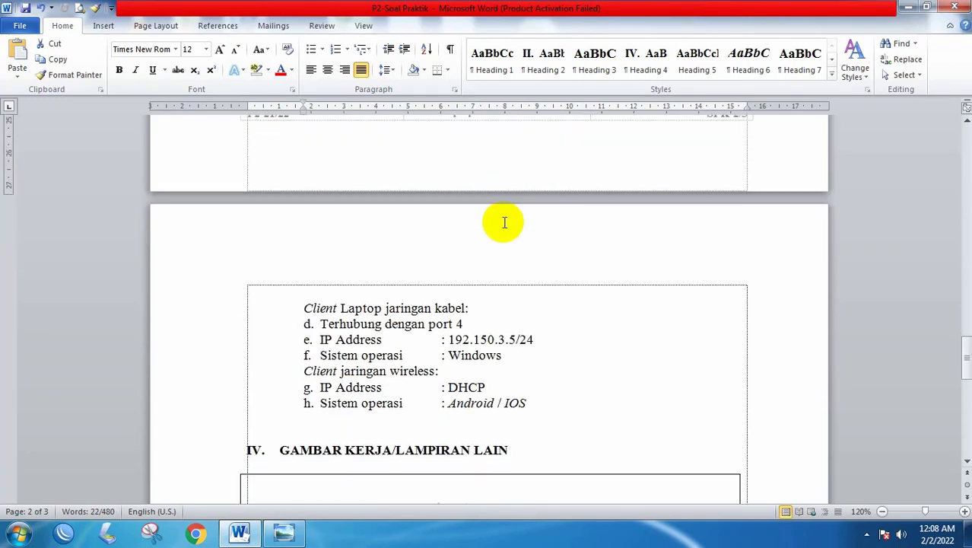
scroll(504, 223, down, 2)
scroll(502, 225, down, 3)
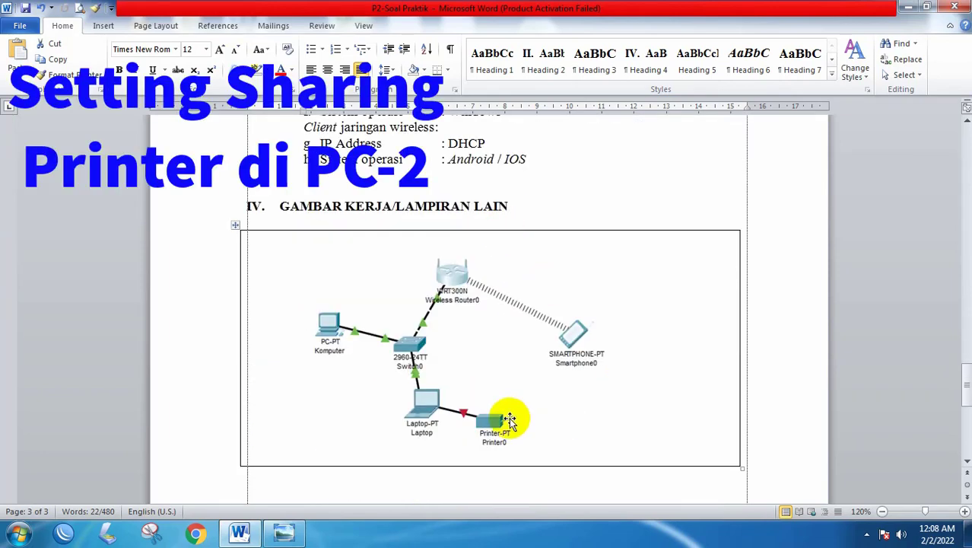
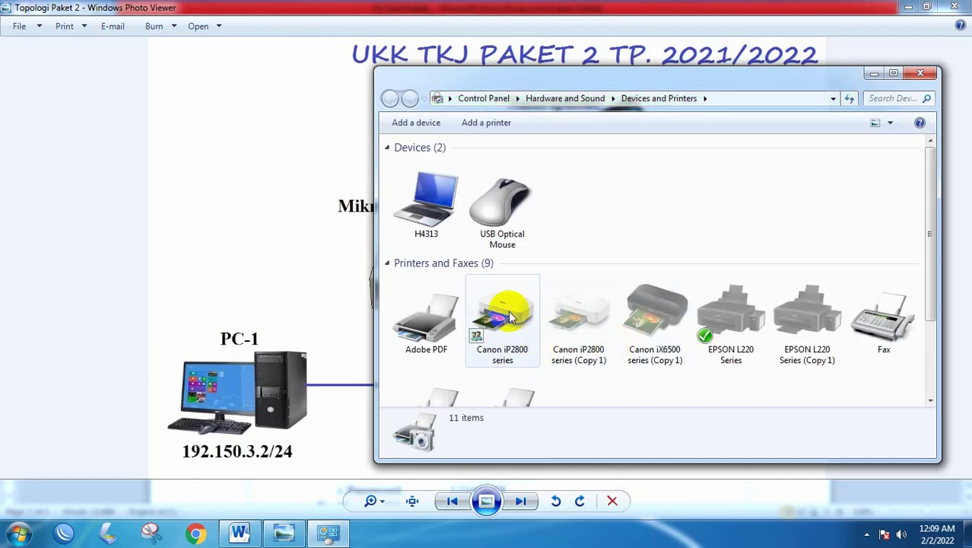
- Select the Canon iP2800 series printer and bring up its right-click action menu
click(530, 325)
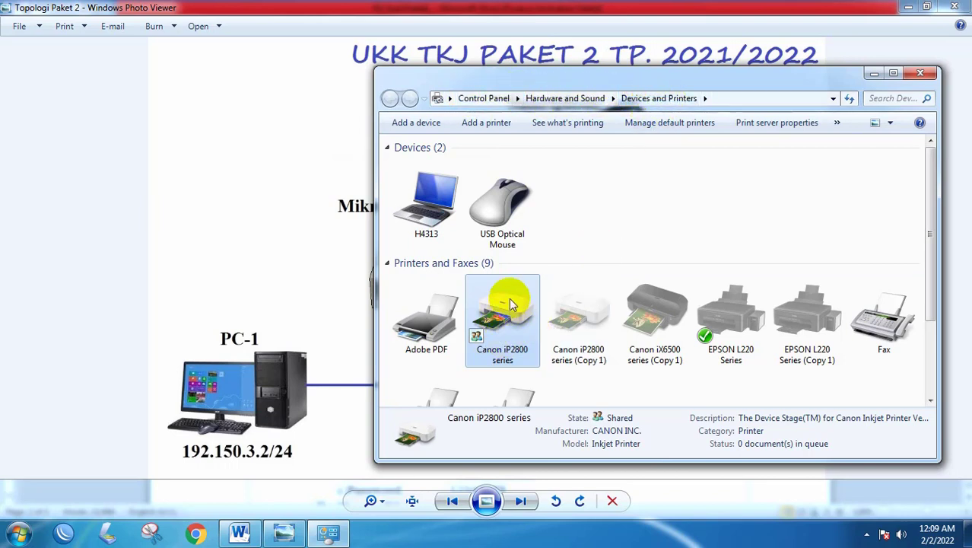
mouse_move(506, 296)
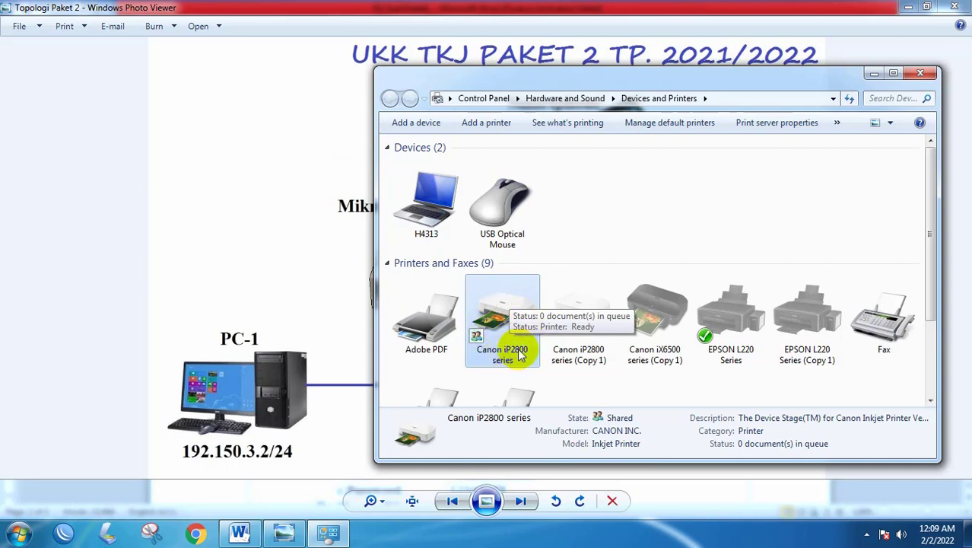
right_click(495, 310)
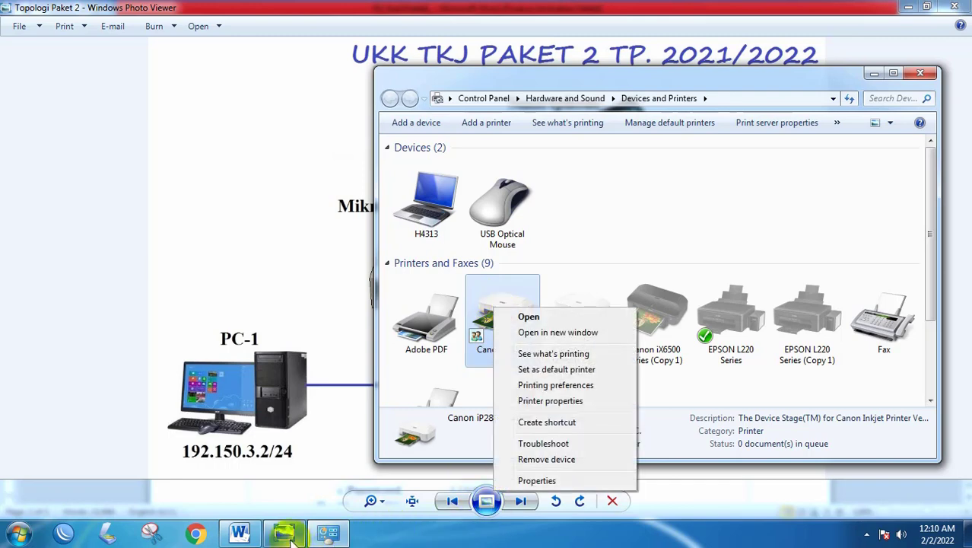
mouse_move(291, 538)
click(283, 456)
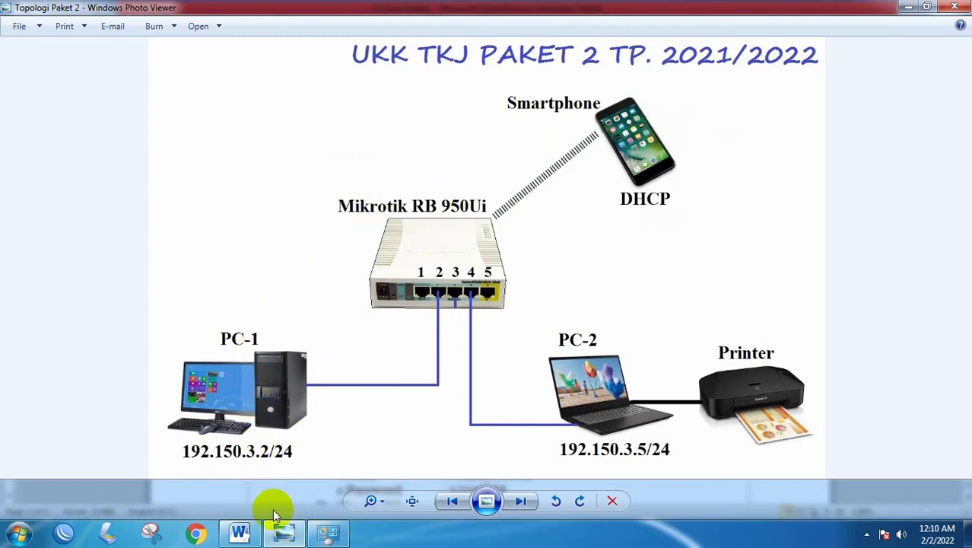
click(329, 532)
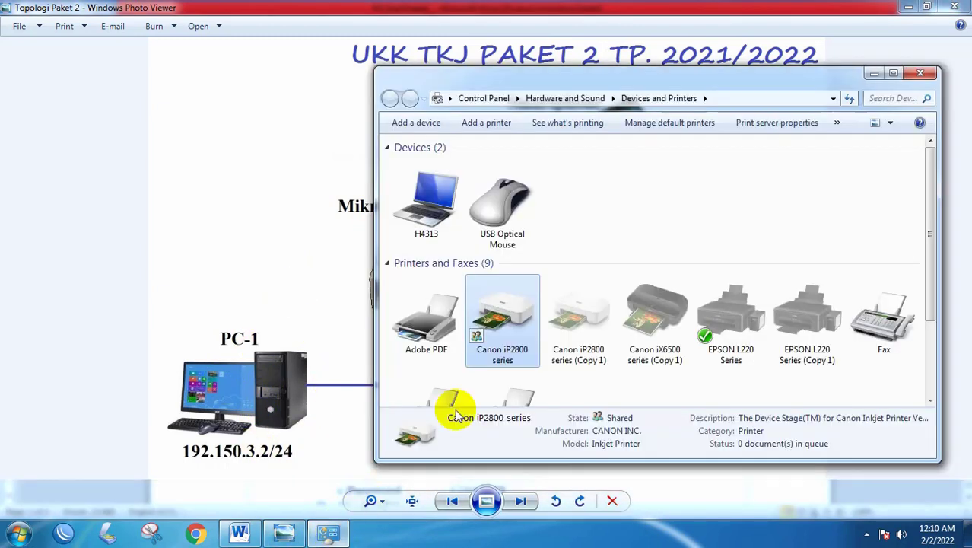
right_click(501, 310)
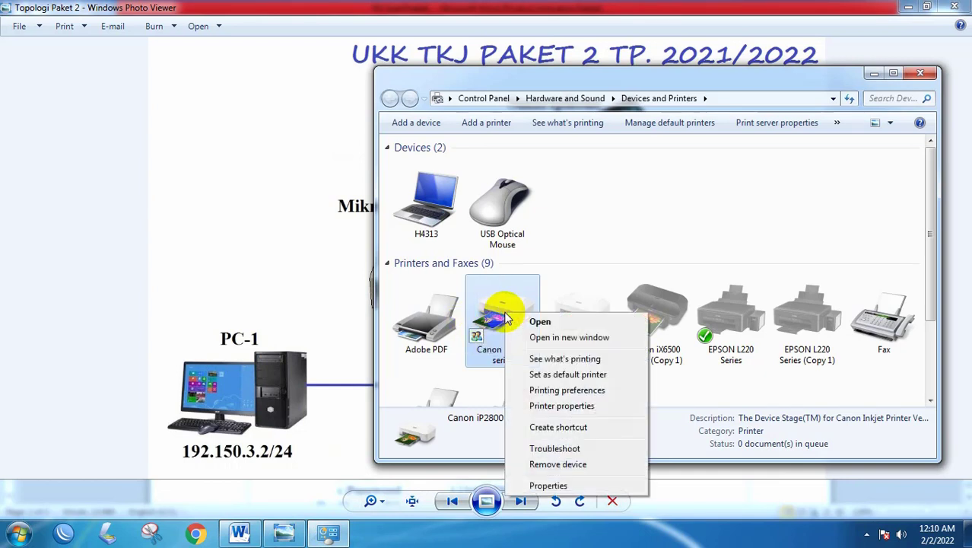
- Open the Canon iP2800's printer properties and enable Share this printer on the Sharing tab
click(566, 407)
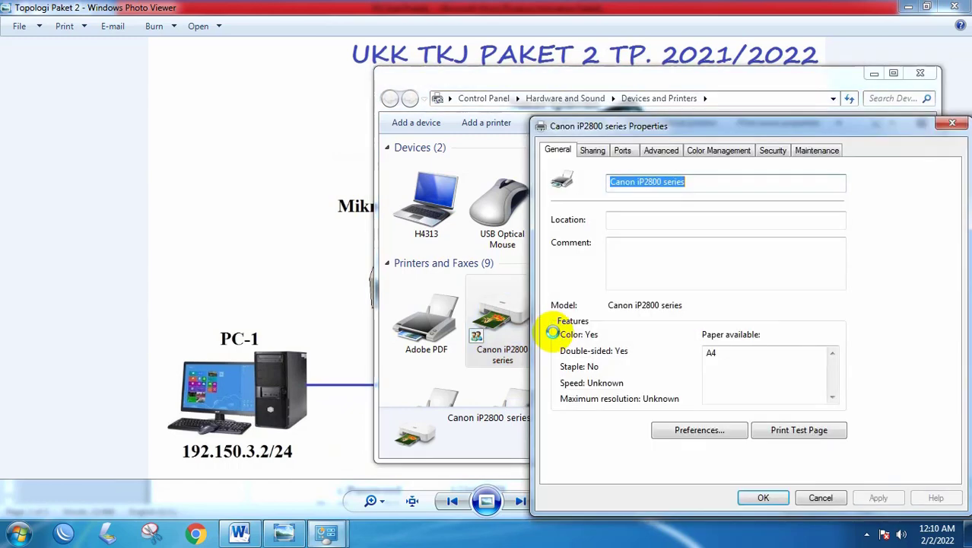
click(594, 150)
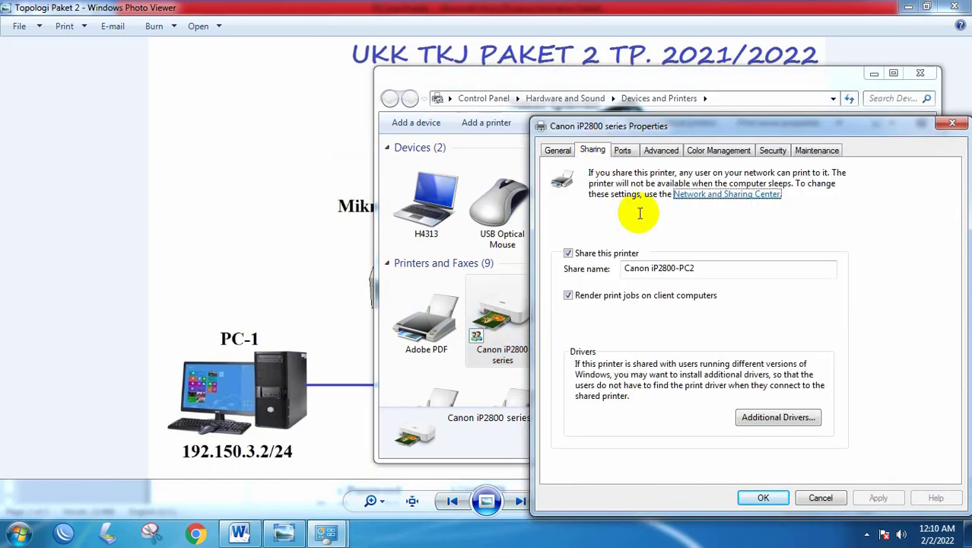
click(569, 253)
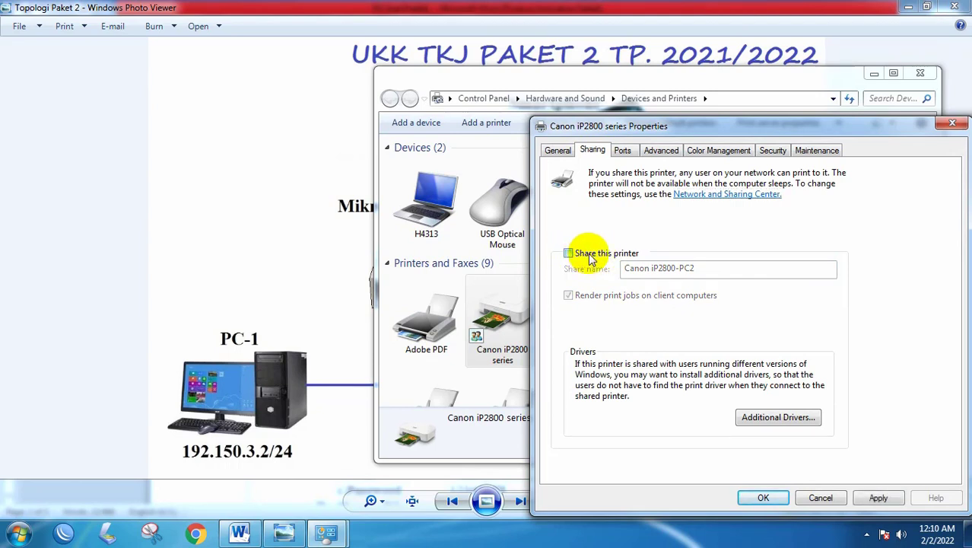
click(569, 254)
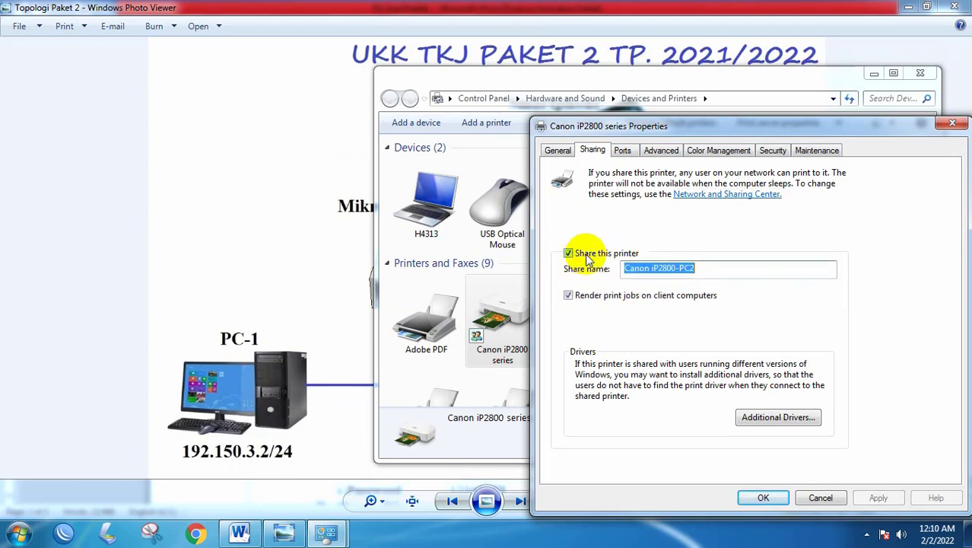
- Change the share name to 'Canon iP2800-PC 2', apply, and close the properties
click(657, 271)
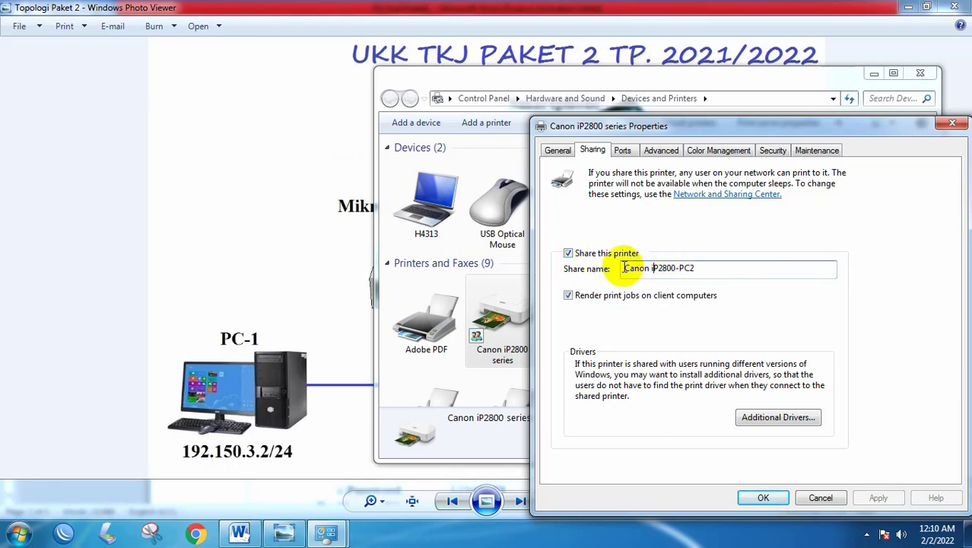
drag(623, 267, 692, 271)
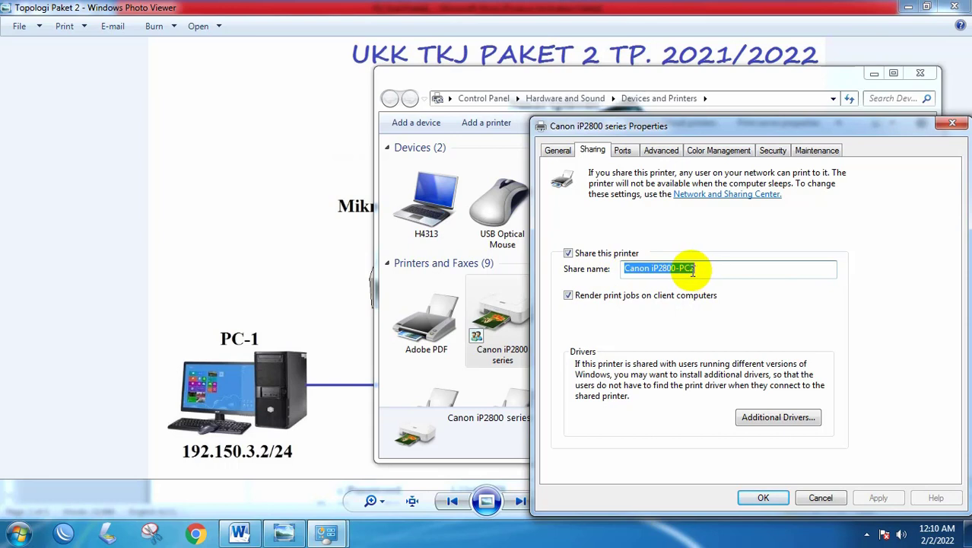
click(692, 269)
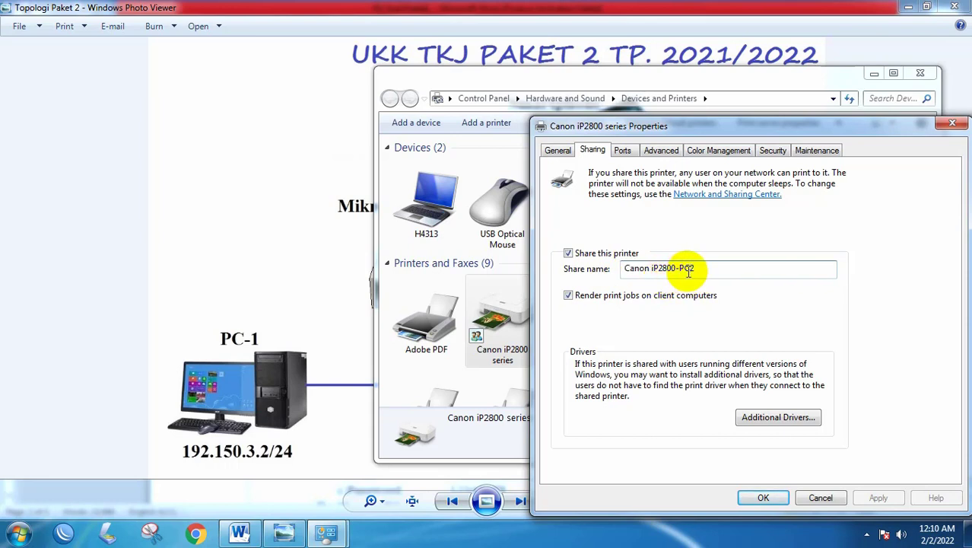
key(BackSpace)
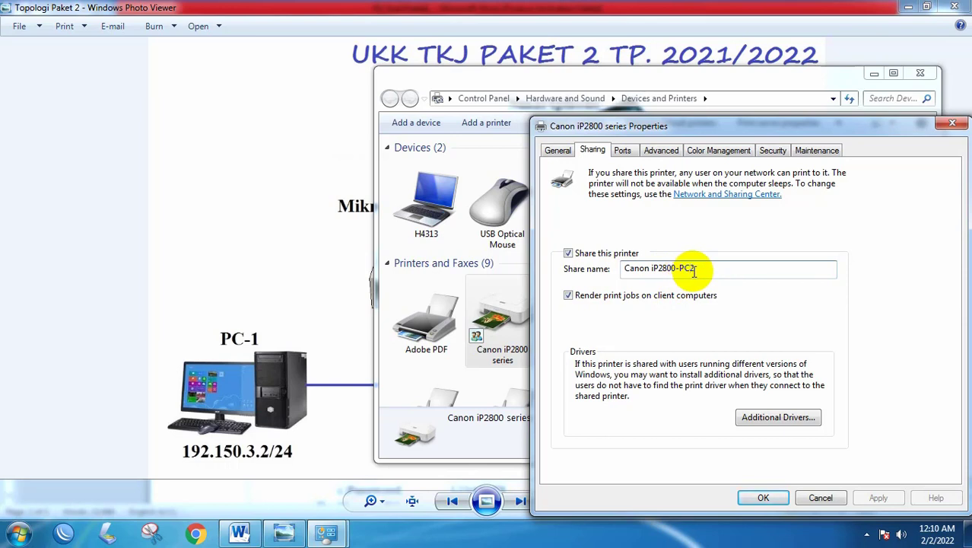
text(2)
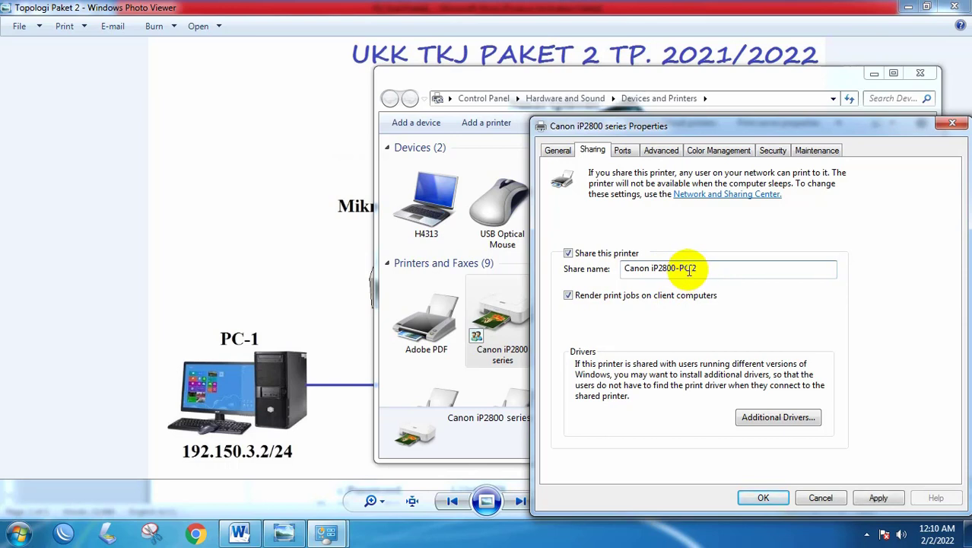
click(690, 269)
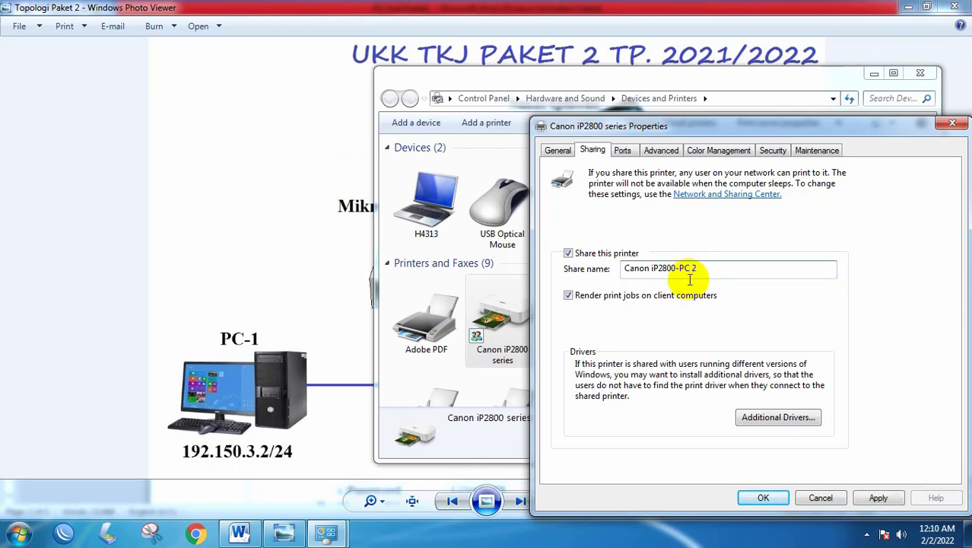
click(878, 497)
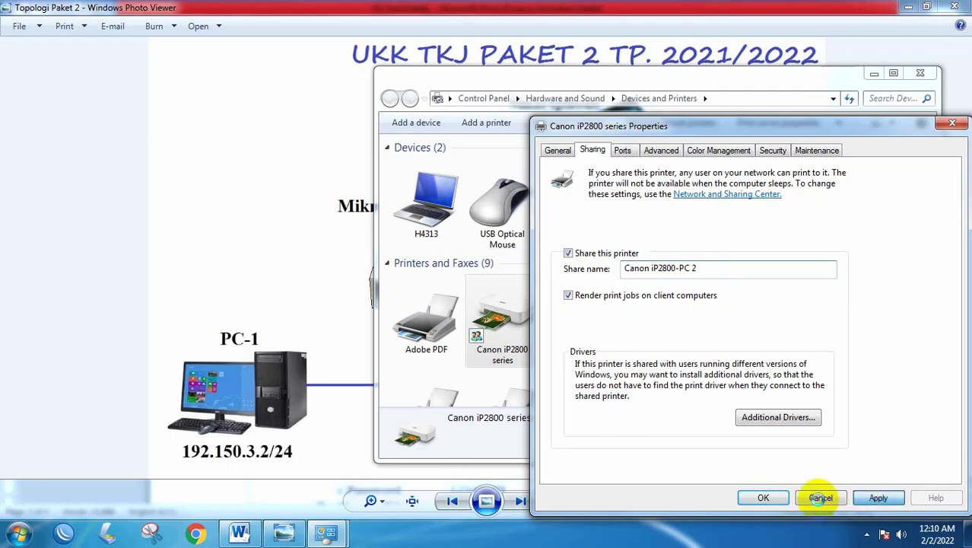
click(764, 498)
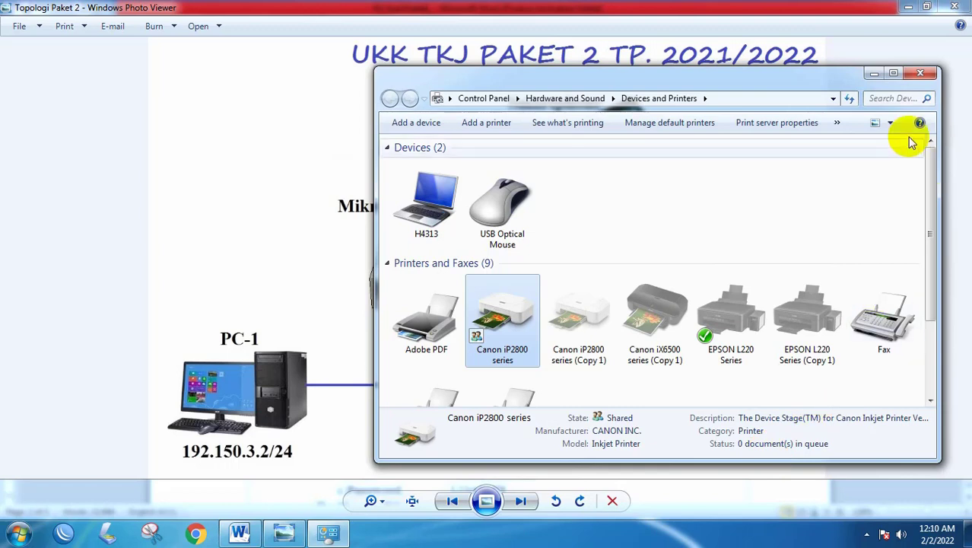
- Close Devices and Printers and launch the Run box by searching 'run' in Start
click(921, 75)
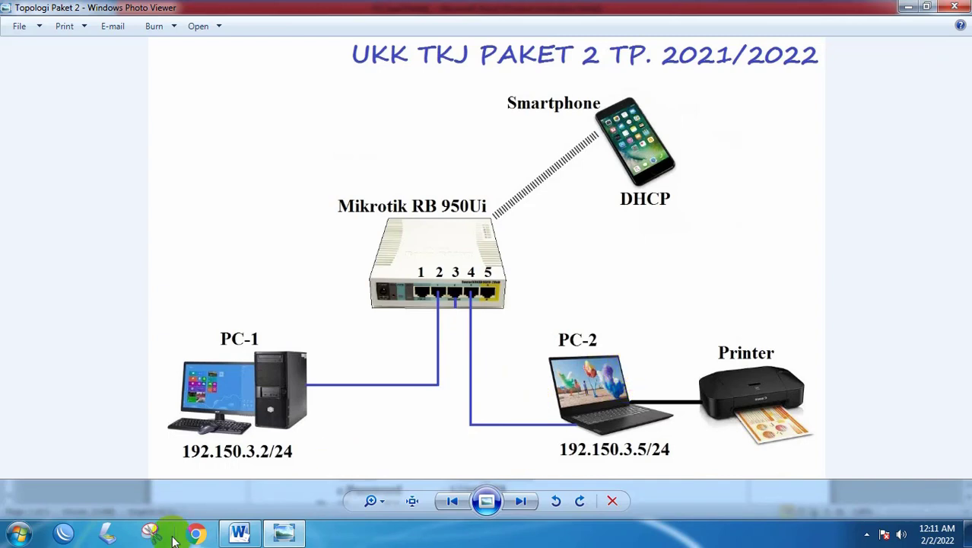
click(19, 532)
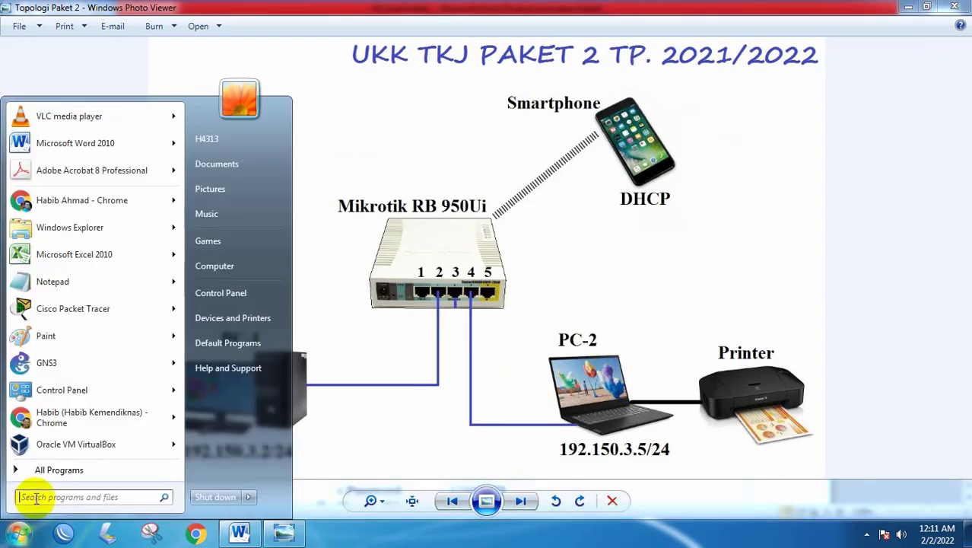
click(19, 534)
click(21, 537)
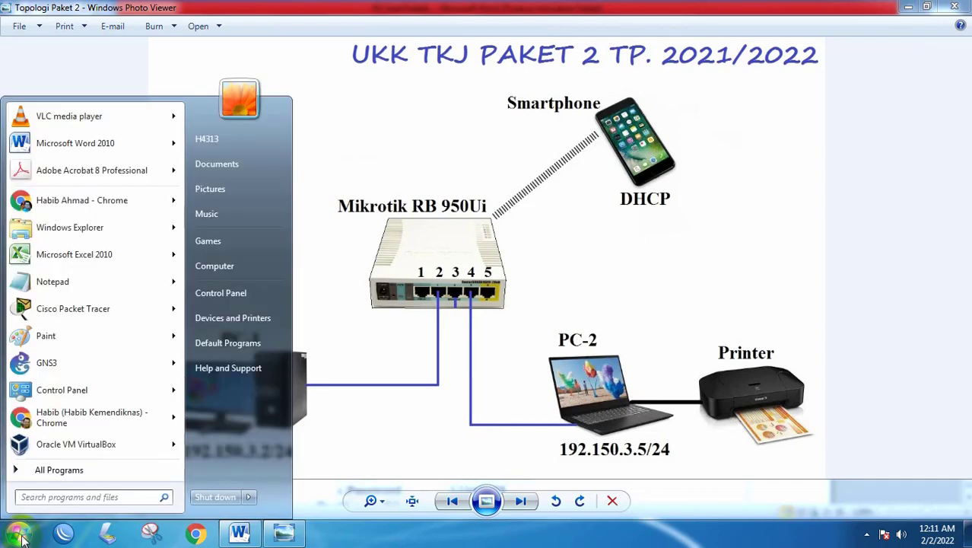
text(r)
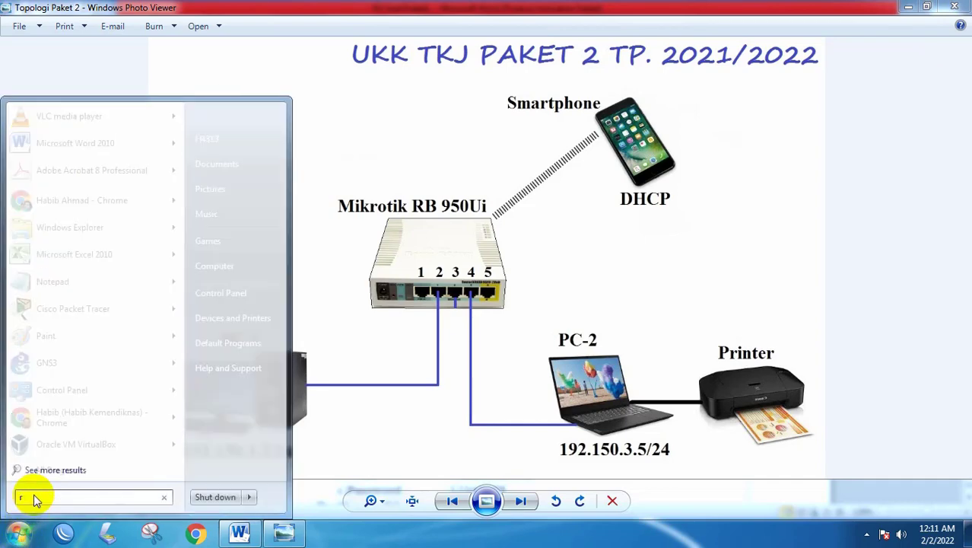
text(un)
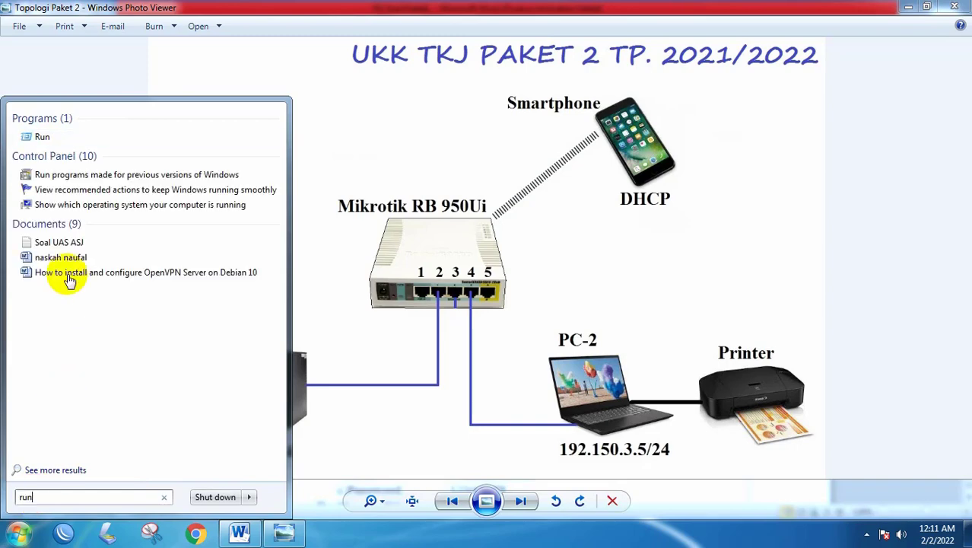
click(44, 137)
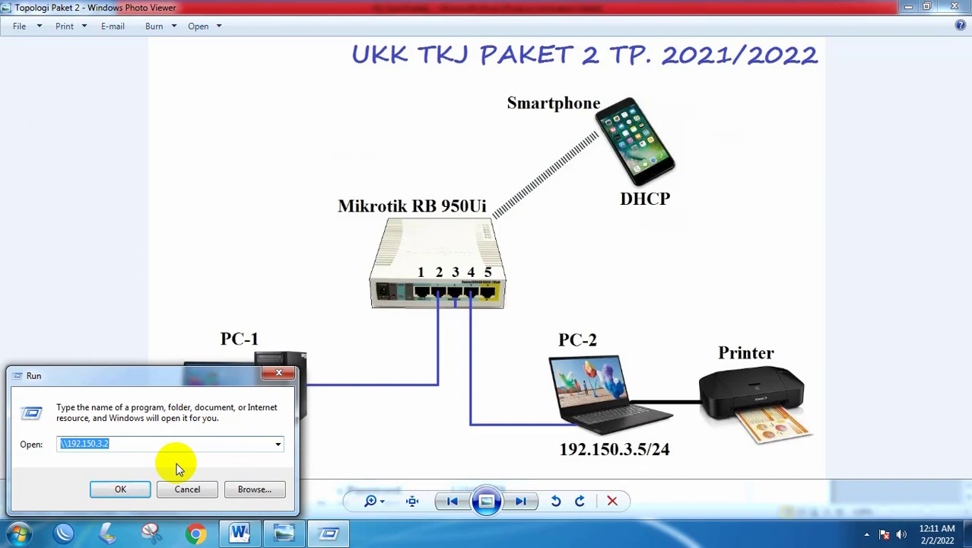
- Open \\192.150.3.5, confirm the Canon iP2800-PC 2 printer is listed, and close the window
text(\\)
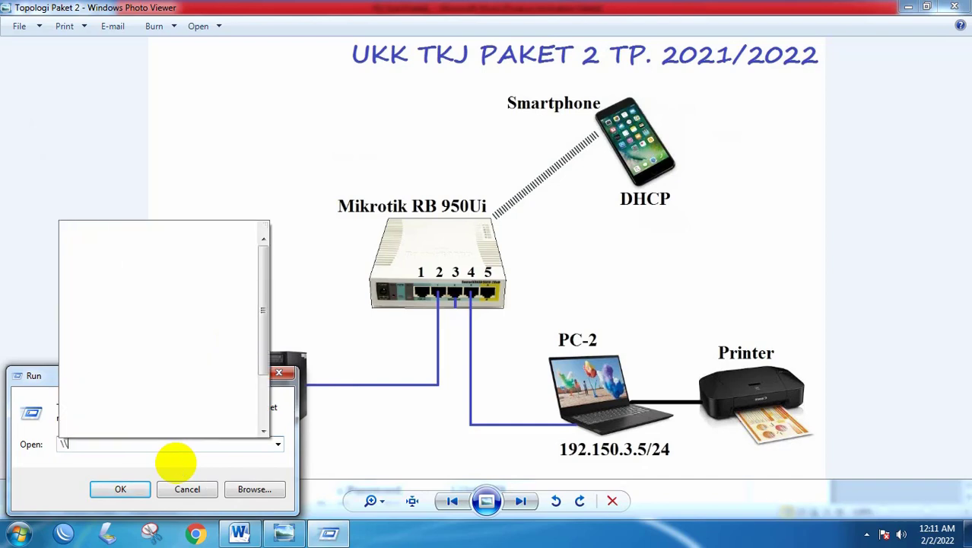
text(192.)
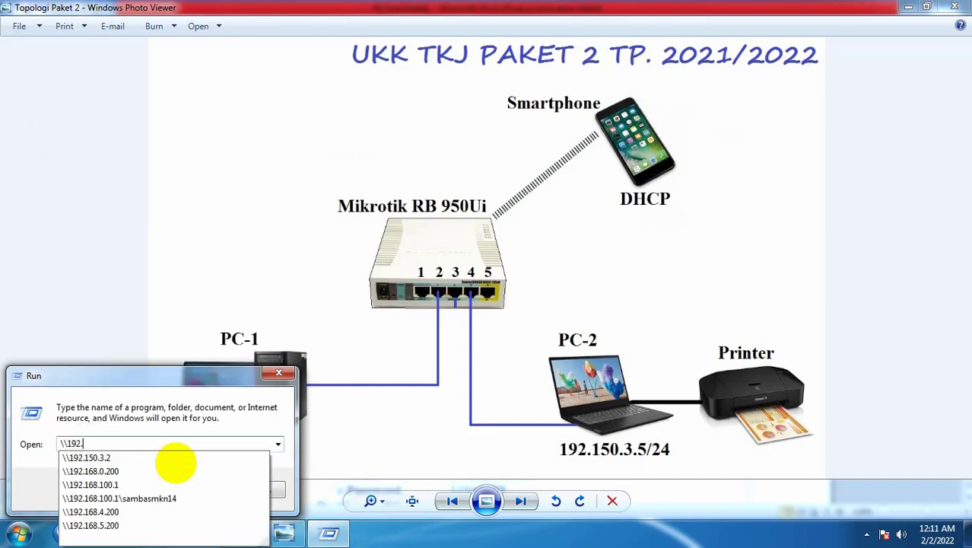
text(150.3.)
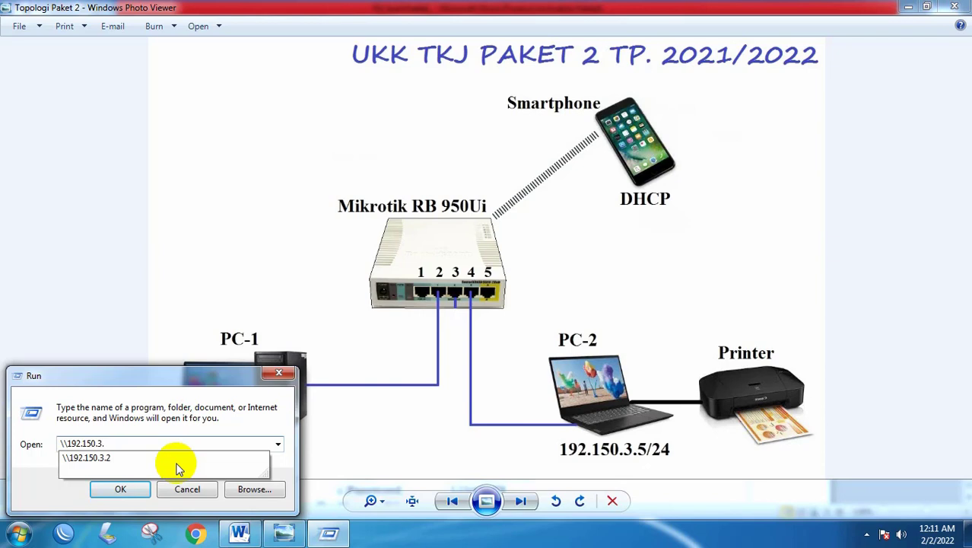
click(286, 534)
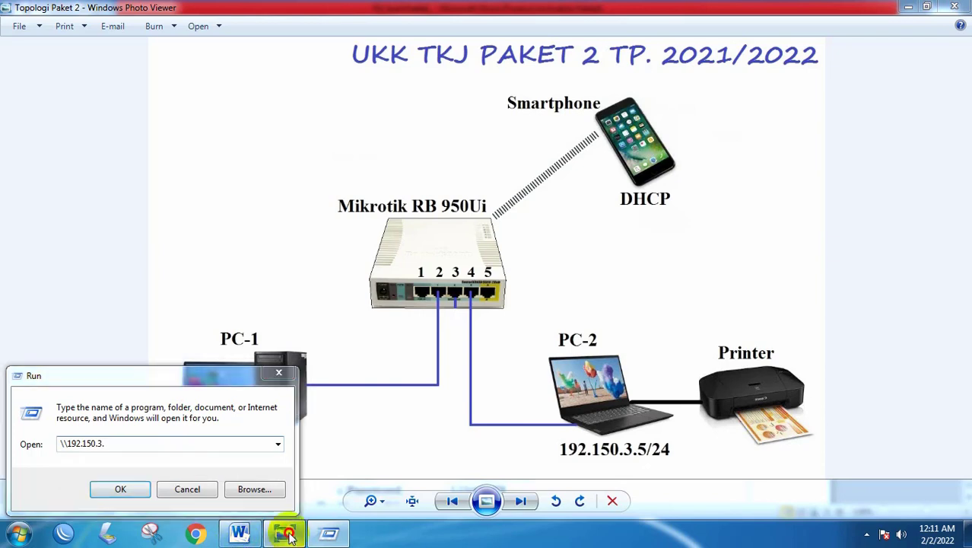
click(331, 530)
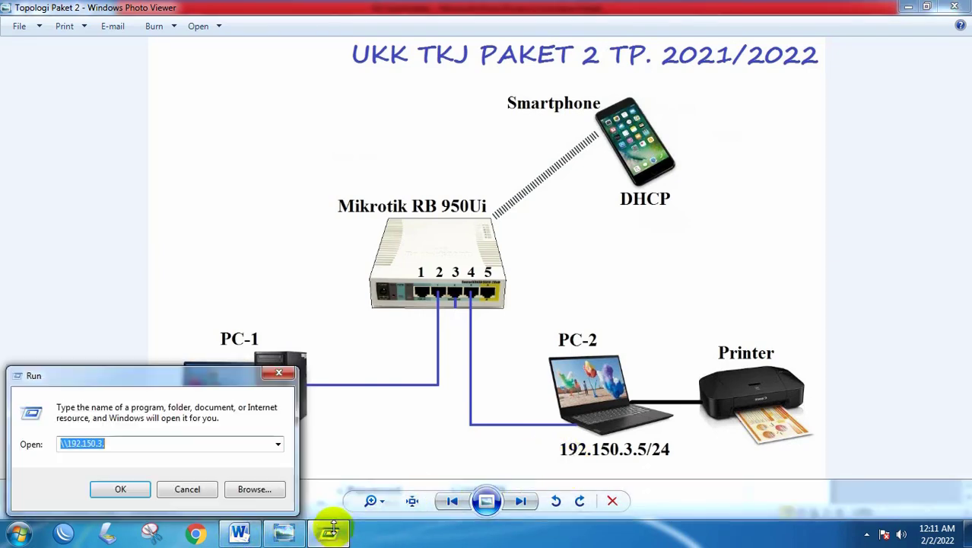
click(161, 439)
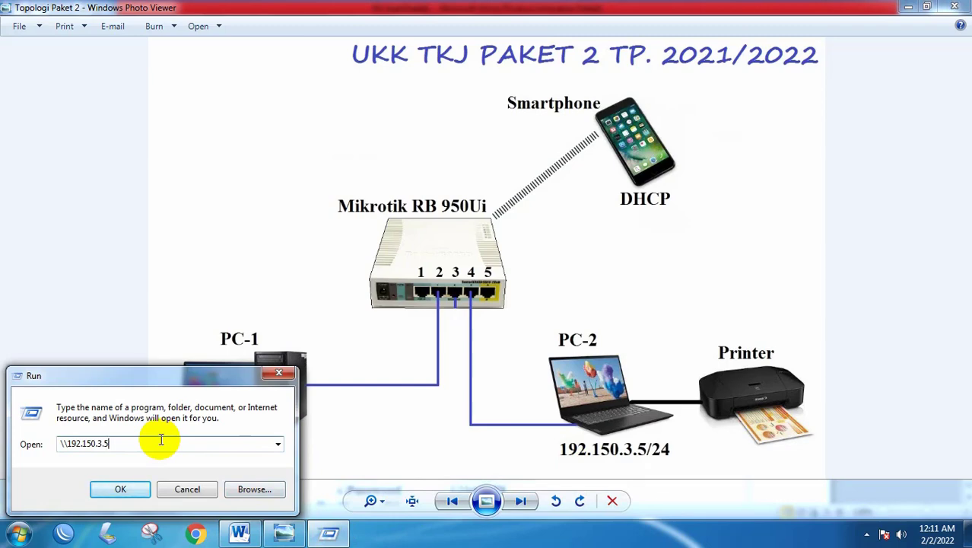
text(5)
key(Return)
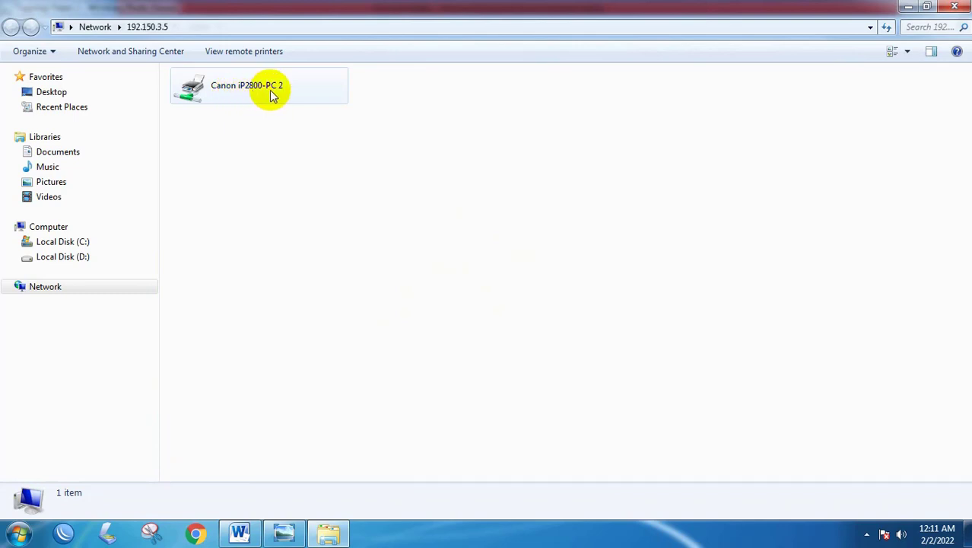
click(960, 8)
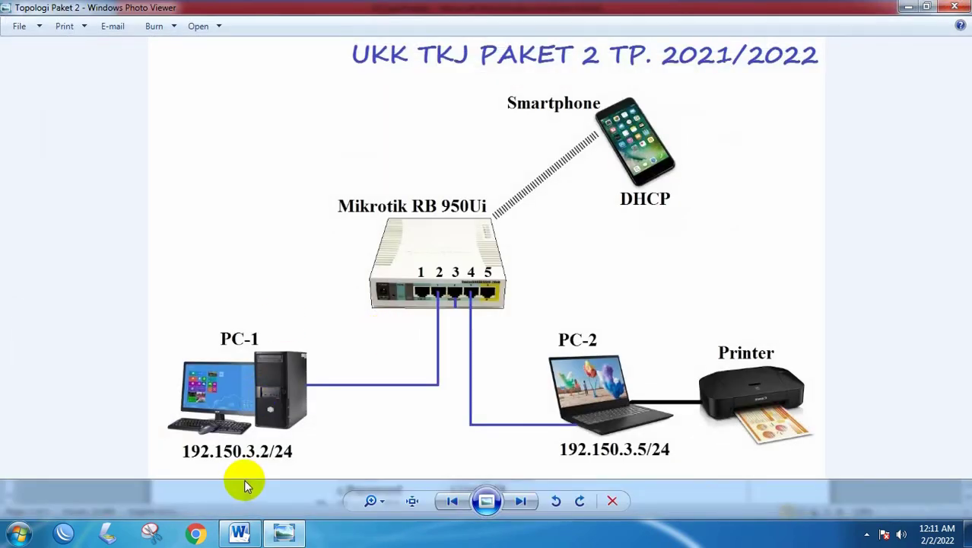
- Open the Network and Sharing Center from the tray network icon
click(868, 534)
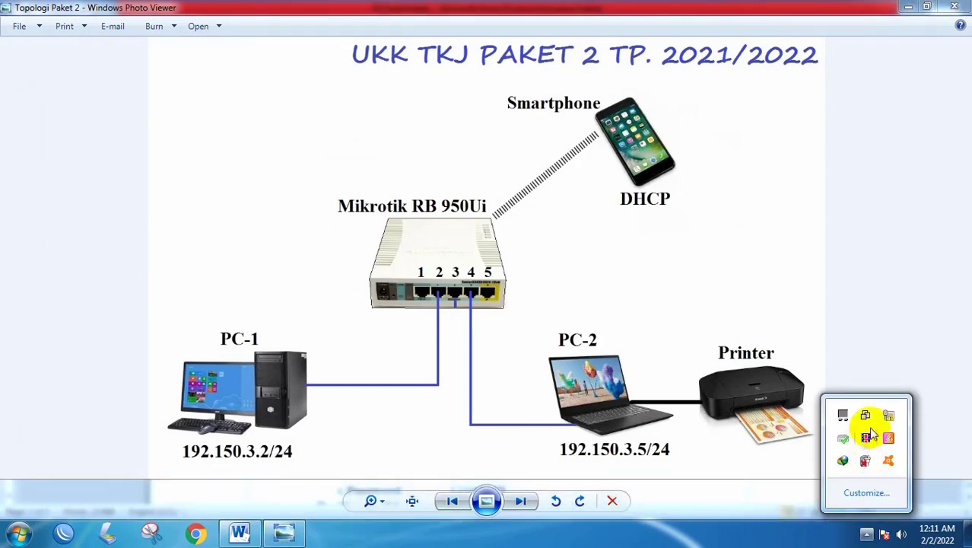
right_click(886, 416)
click(876, 444)
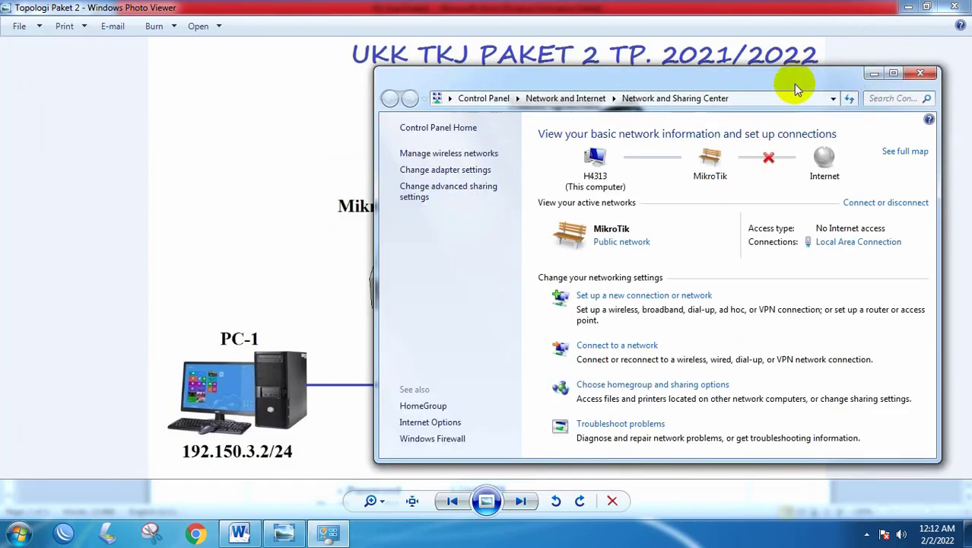
drag(795, 85, 739, 77)
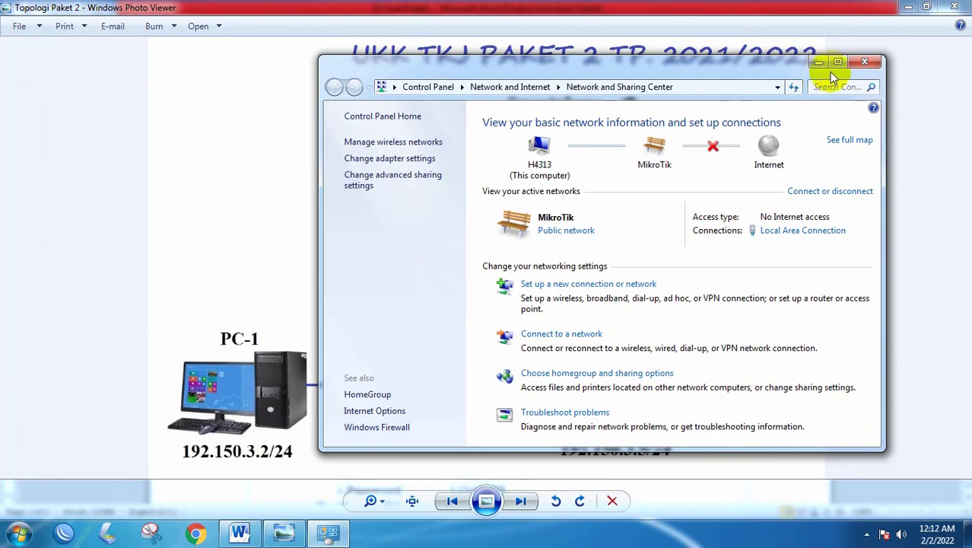
- Turn Windows Firewall off for home/work and public networks, then close it
click(363, 430)
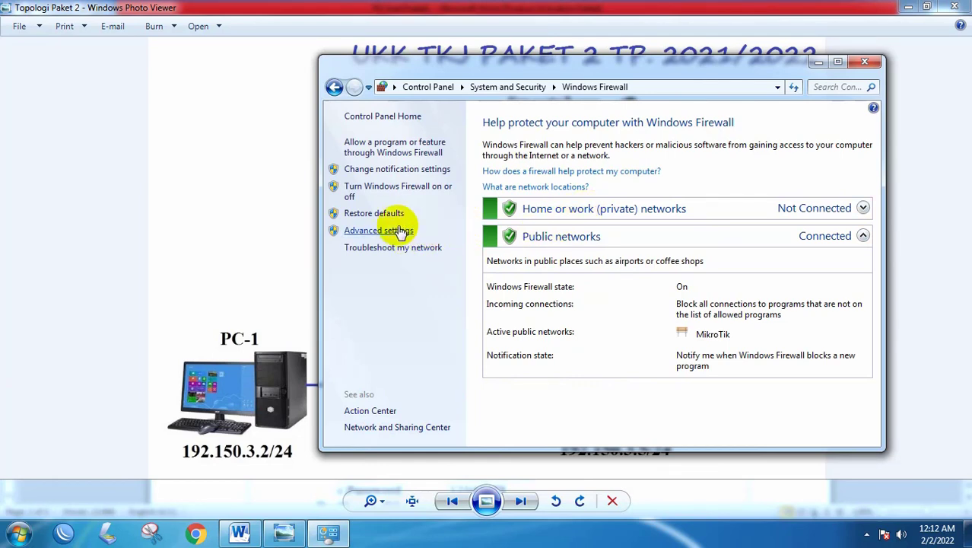
click(372, 191)
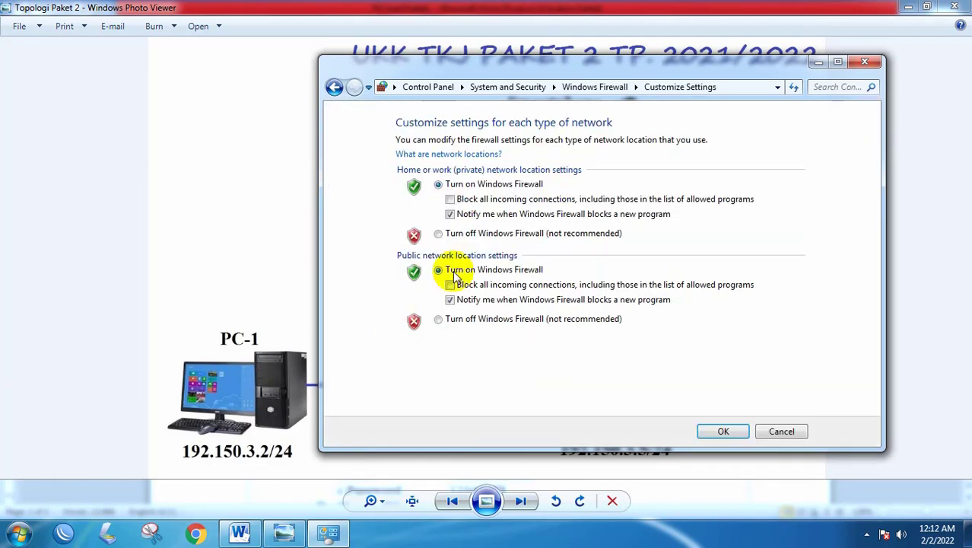
click(438, 232)
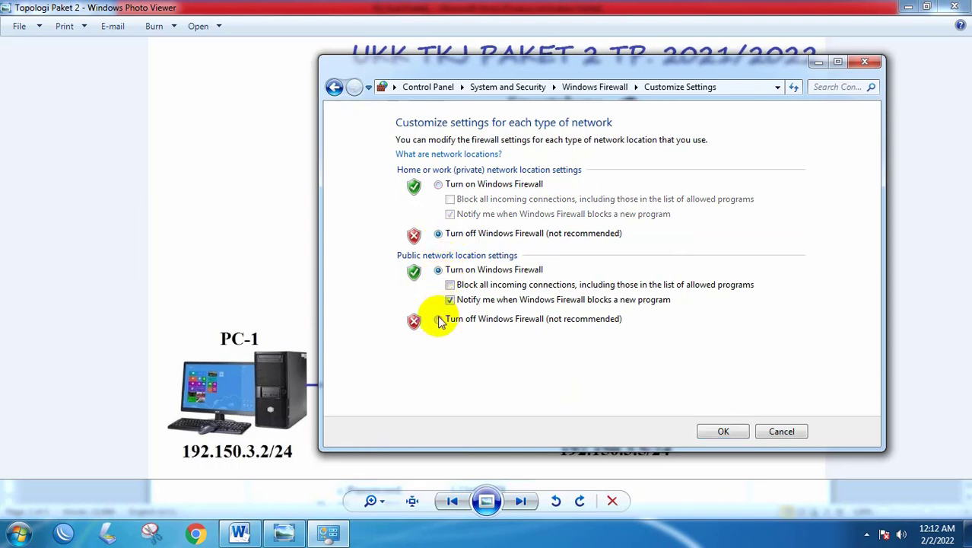
click(438, 319)
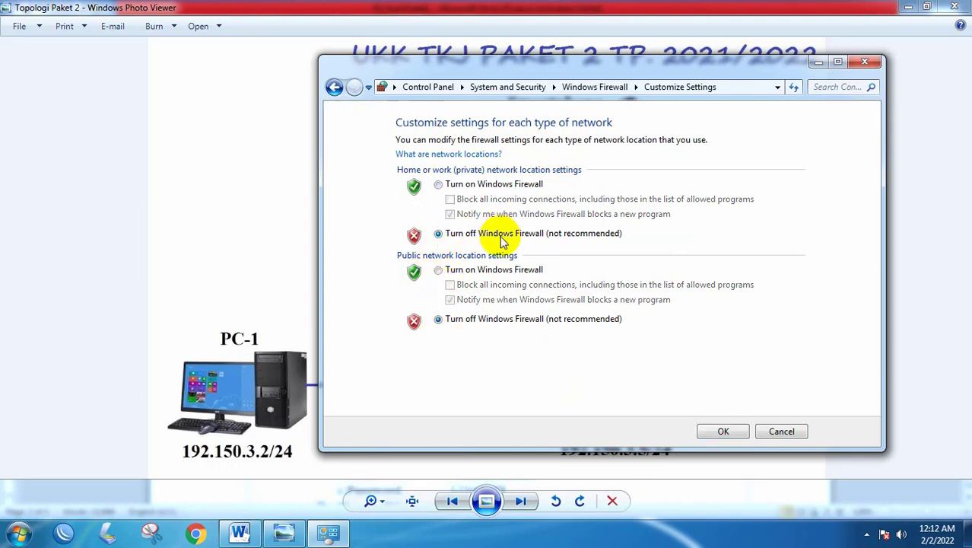
click(728, 432)
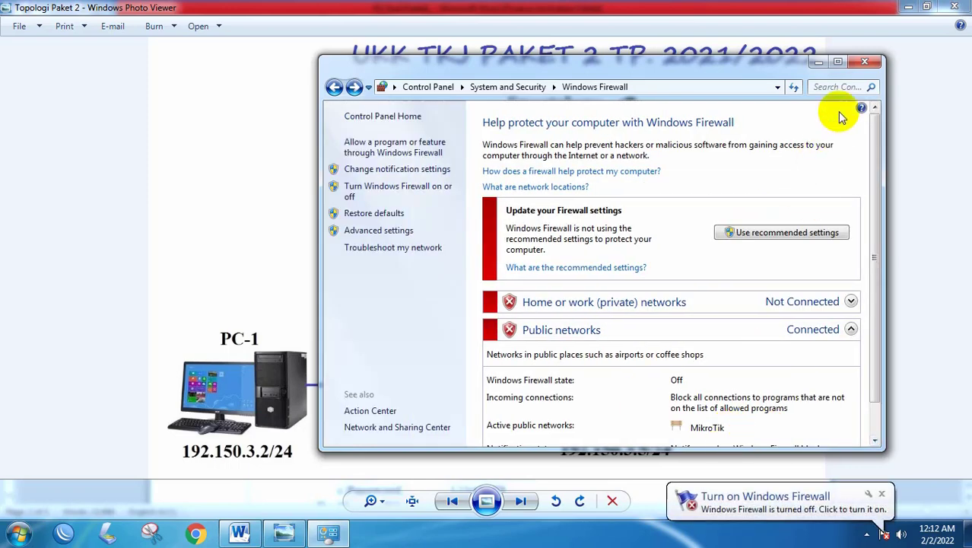
click(871, 63)
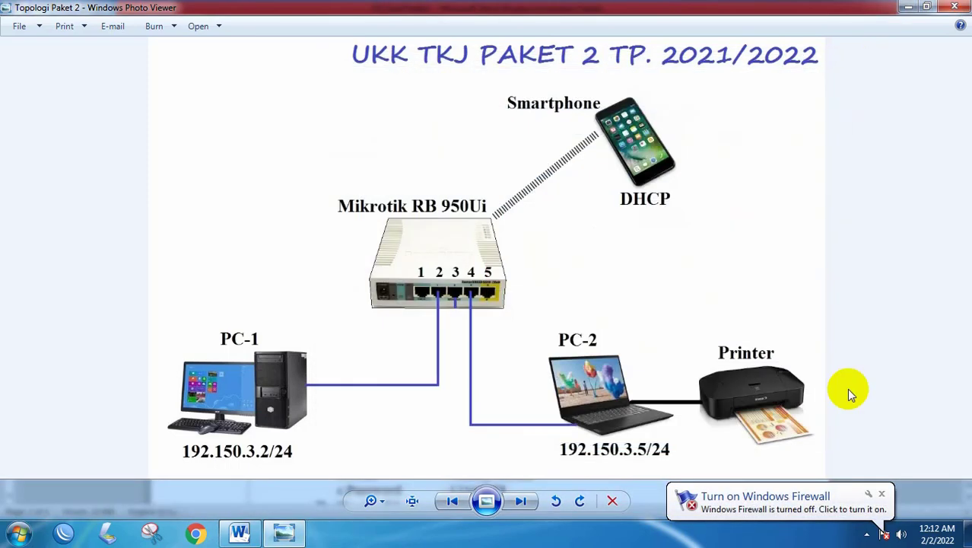
click(881, 494)
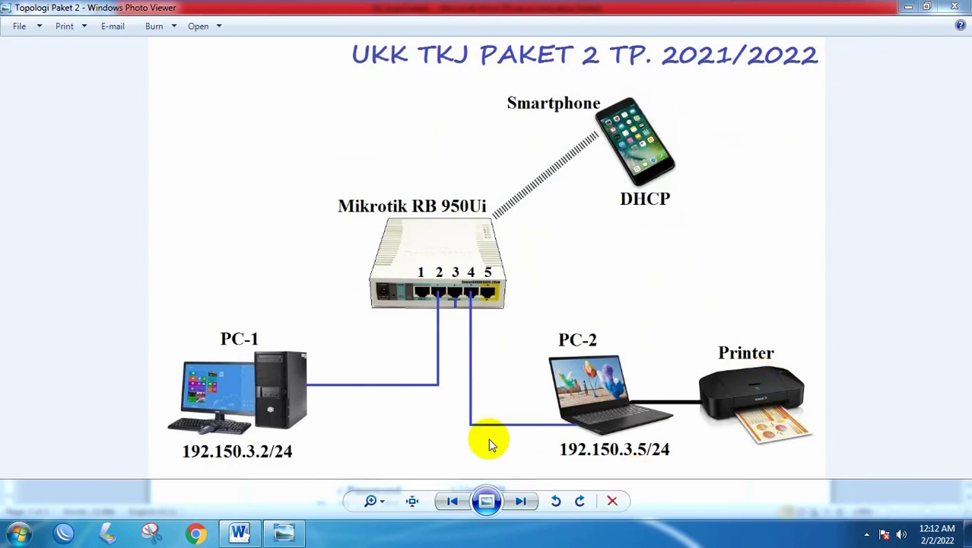
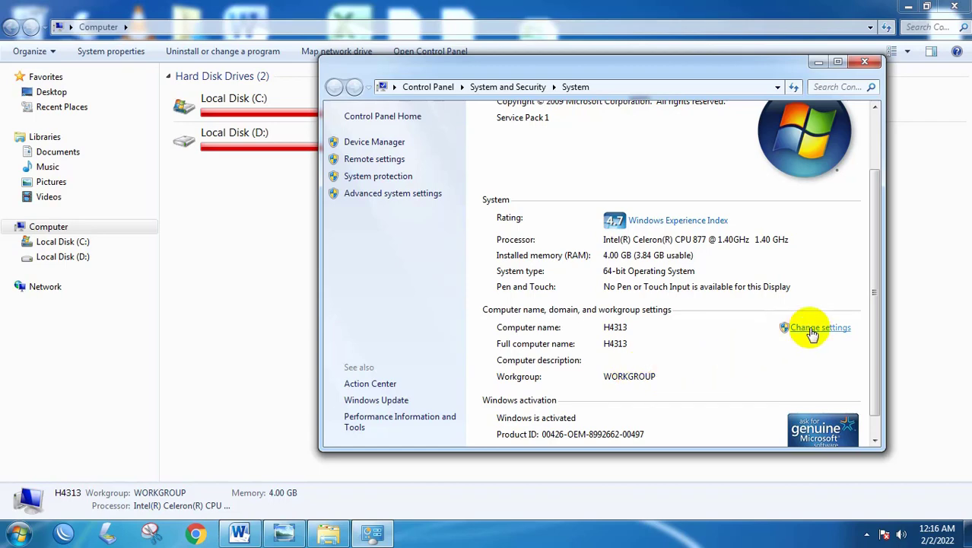
- Maximize System, open the computer name change form, and select the WORKGROUP name
click(838, 62)
click(924, 345)
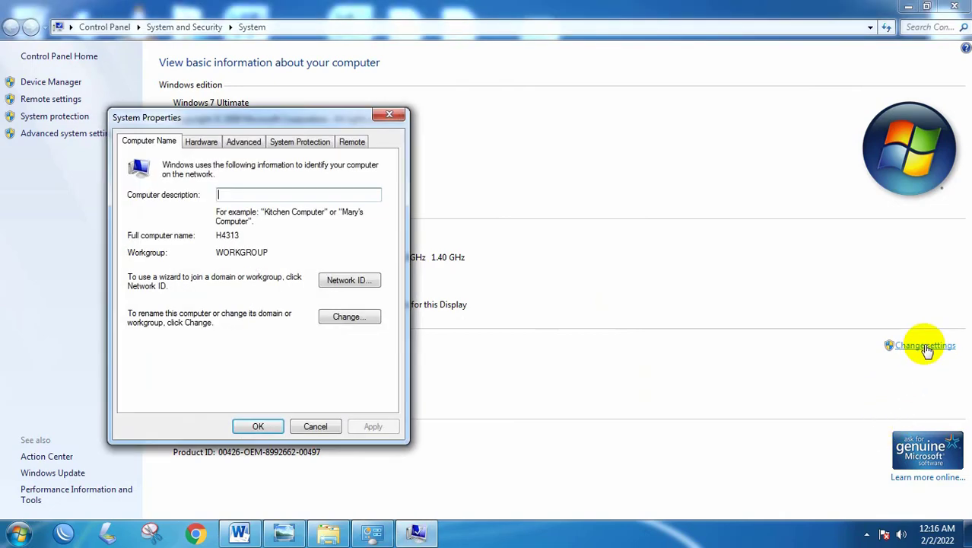
click(354, 320)
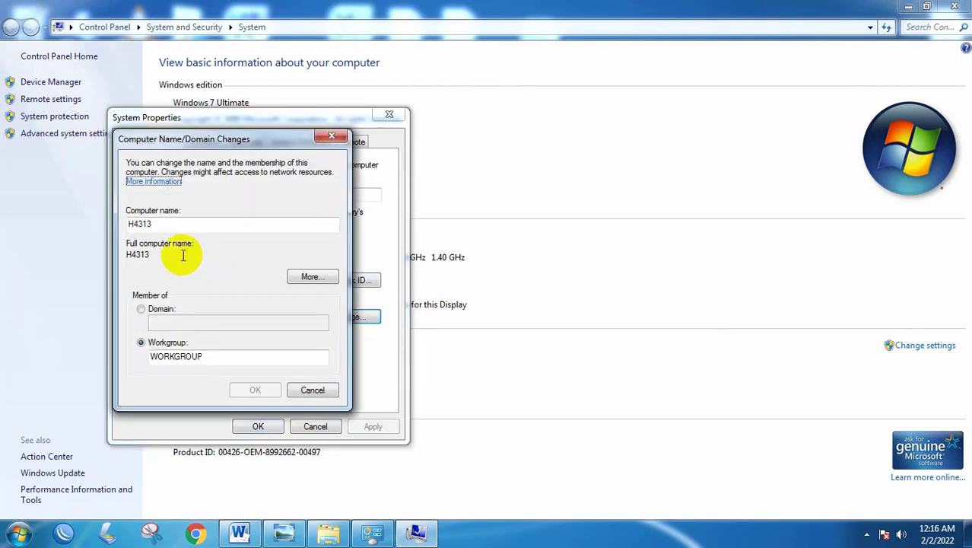
double_click(191, 355)
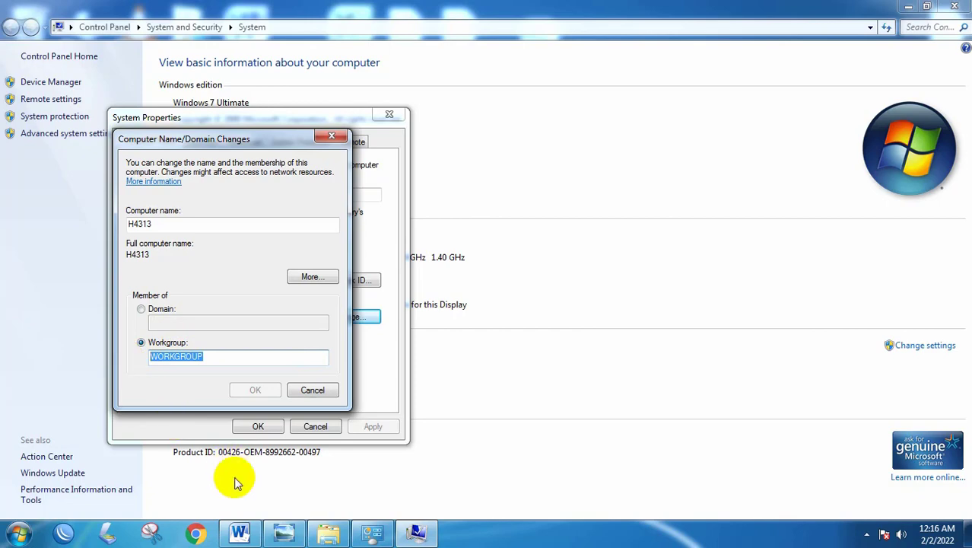
click(239, 533)
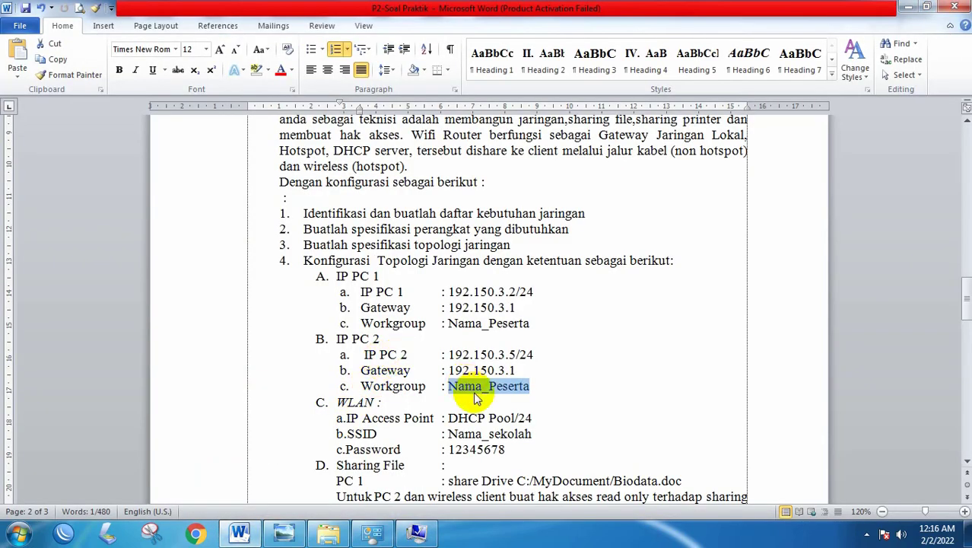
click(239, 534)
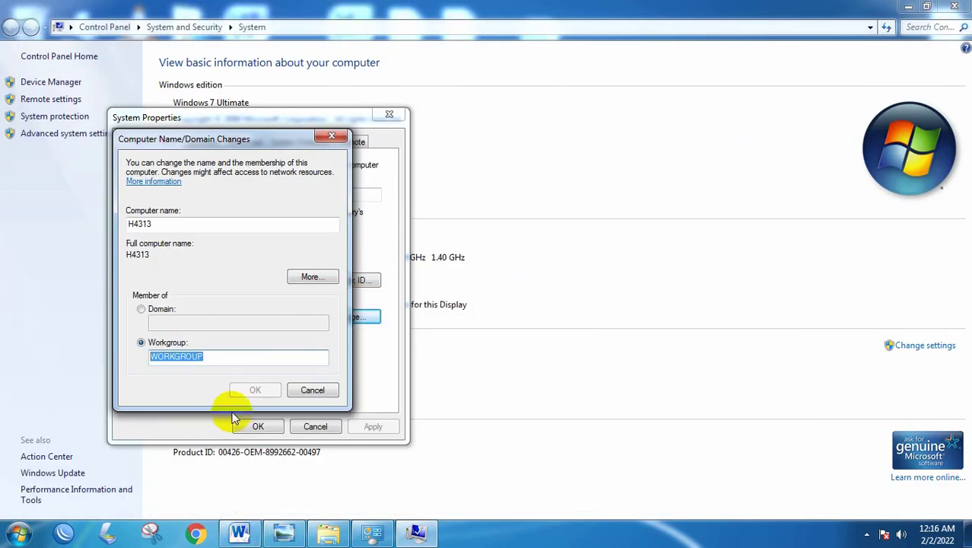
text(YASIN)
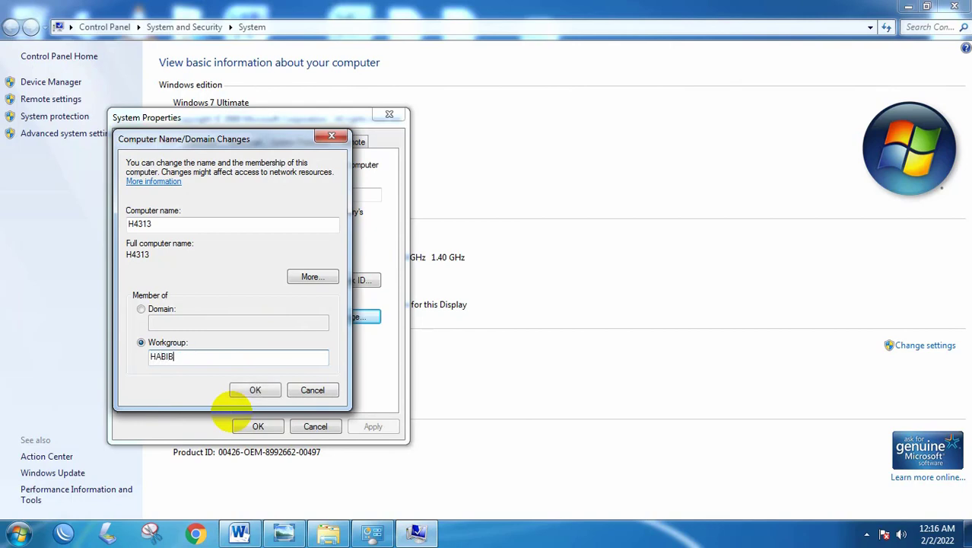
key(BackSpace)
key(BackSpace)
key(BackSpace)
key(BackSpace)
key(BackSpace)
key(Caps_Lock)
text(HABIB)
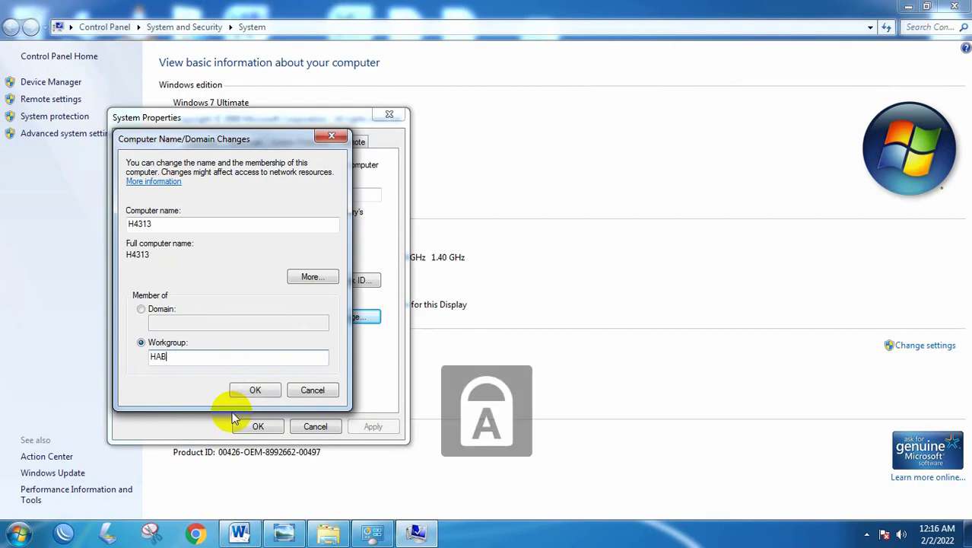
key(BackSpace)
key(BackSpace)
key(BackSpace)
key(BackSpace)
key(Caps_Lock)
key(BackSpace)
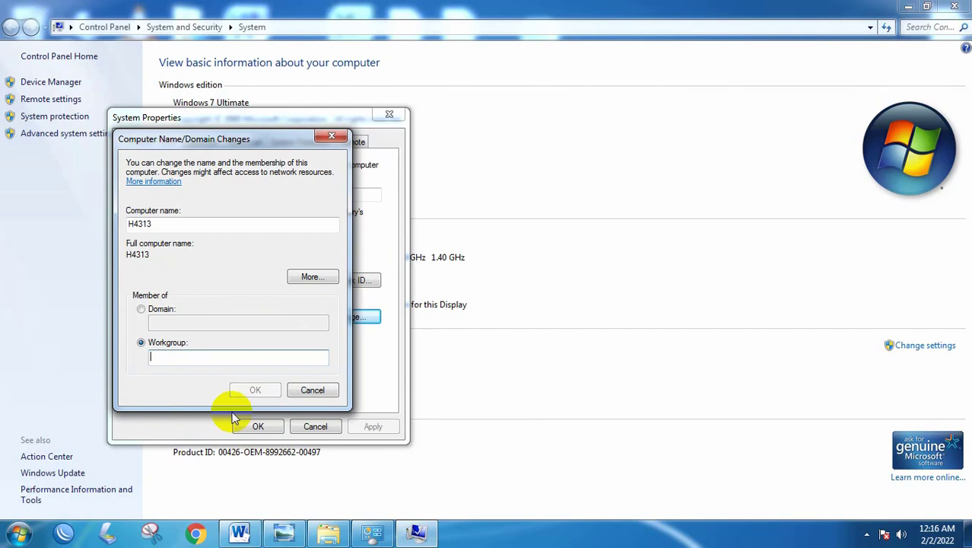
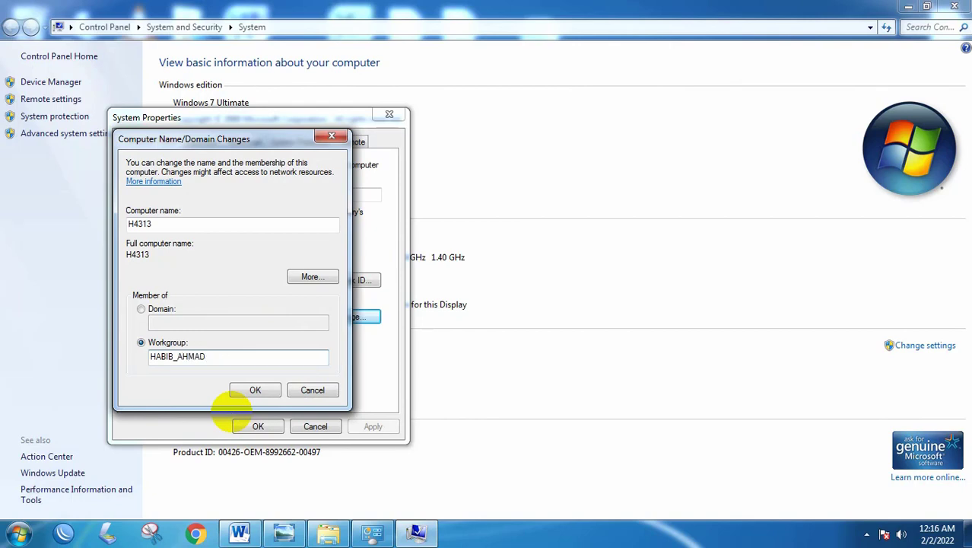
click(255, 390)
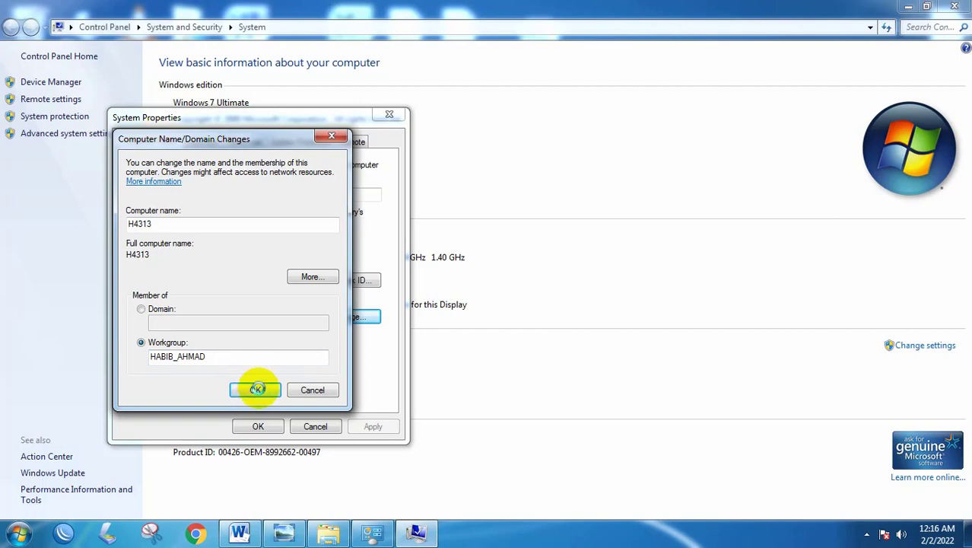
click(256, 390)
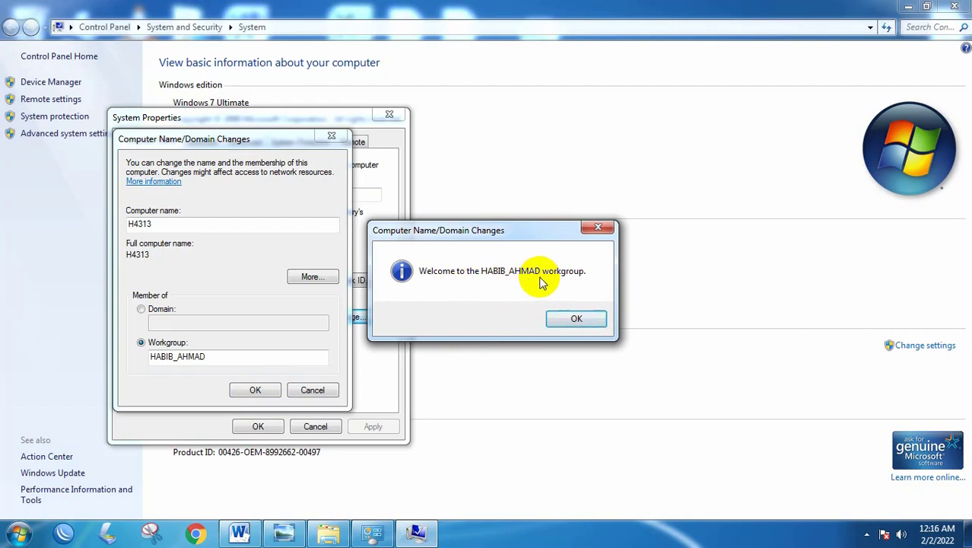
click(576, 319)
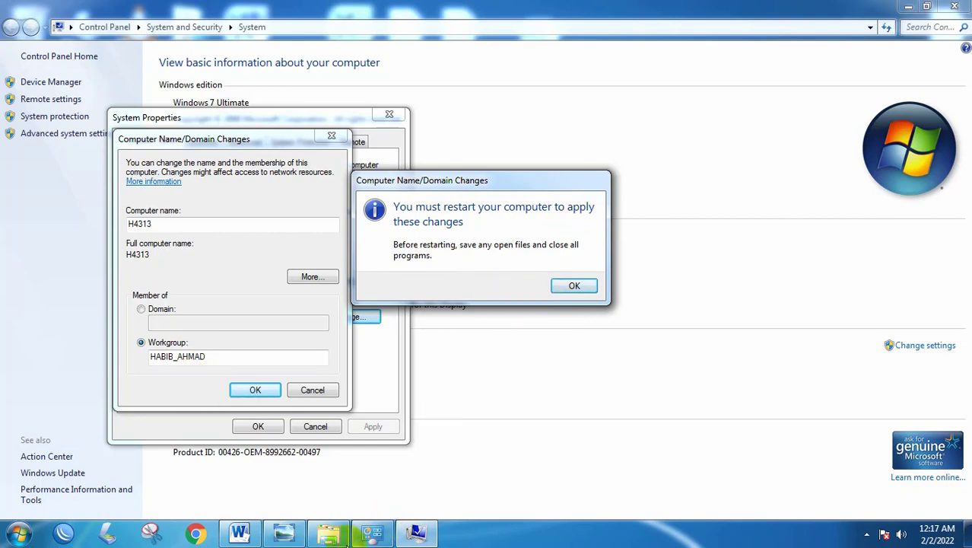
click(335, 536)
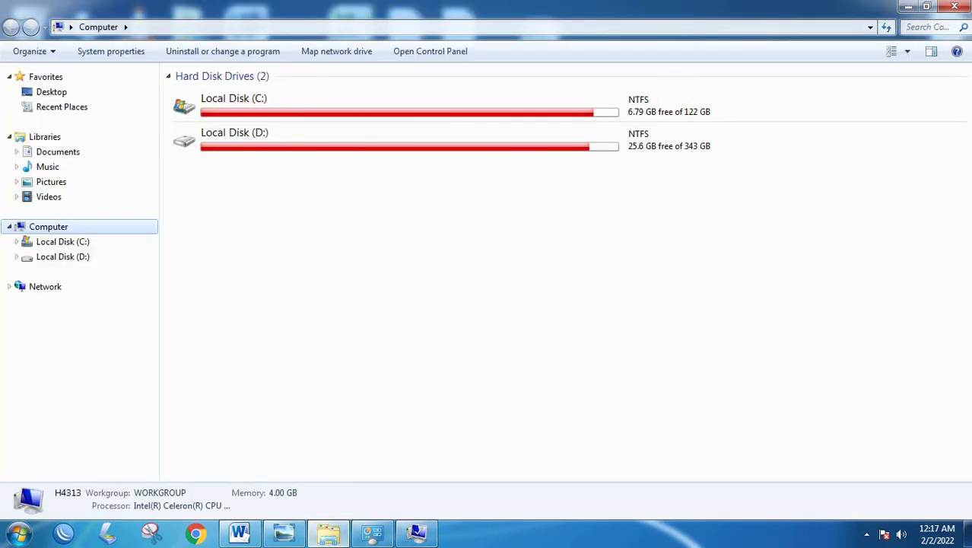
click(955, 6)
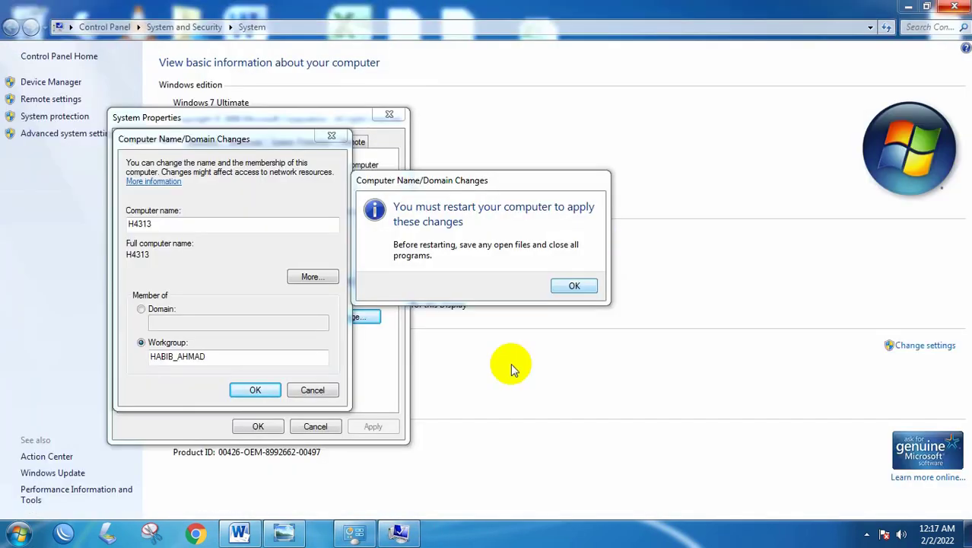
click(240, 533)
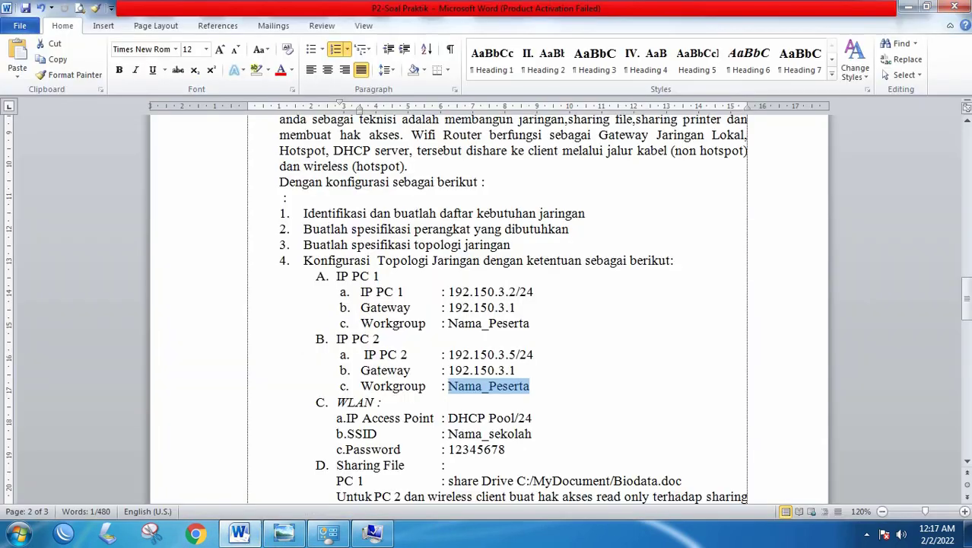
click(954, 6)
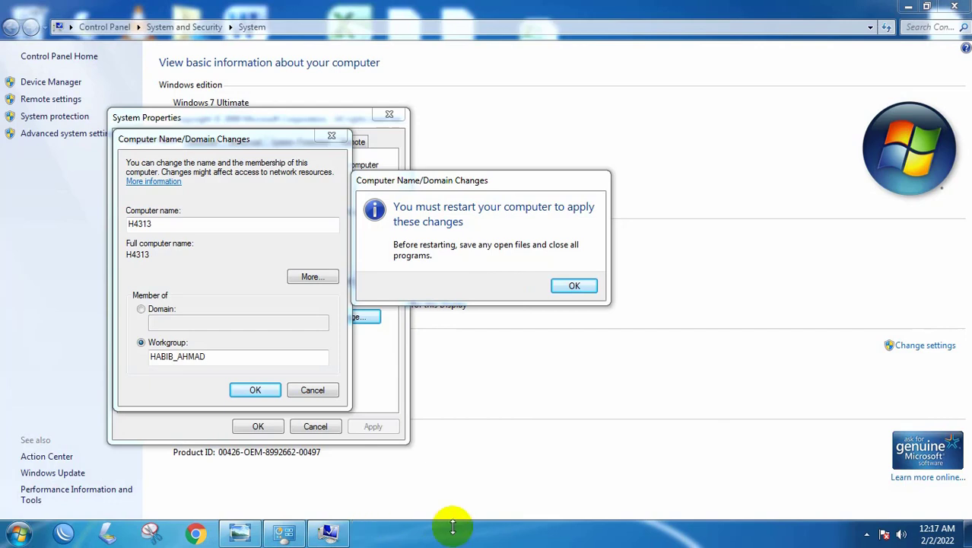
- Acknowledge the restart notice and close System Properties
click(866, 533)
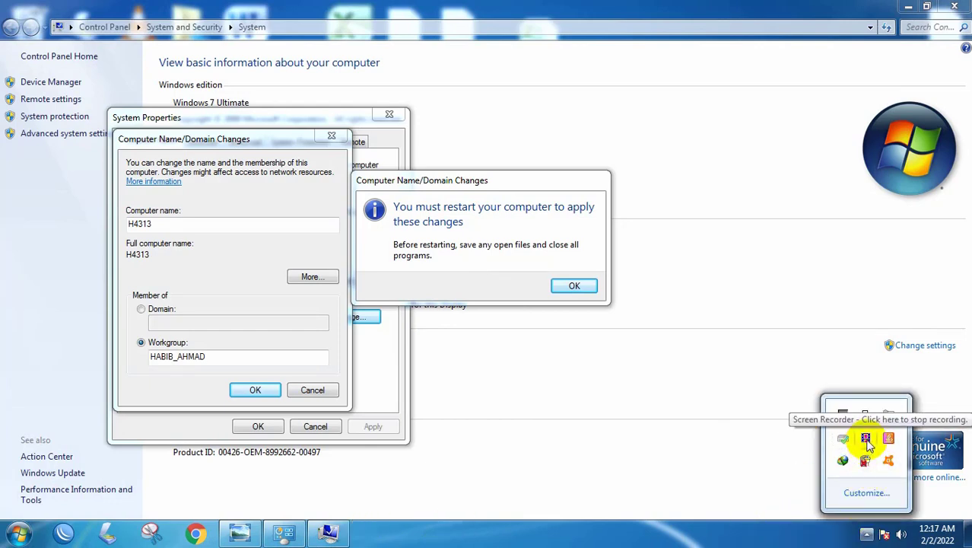
click(528, 542)
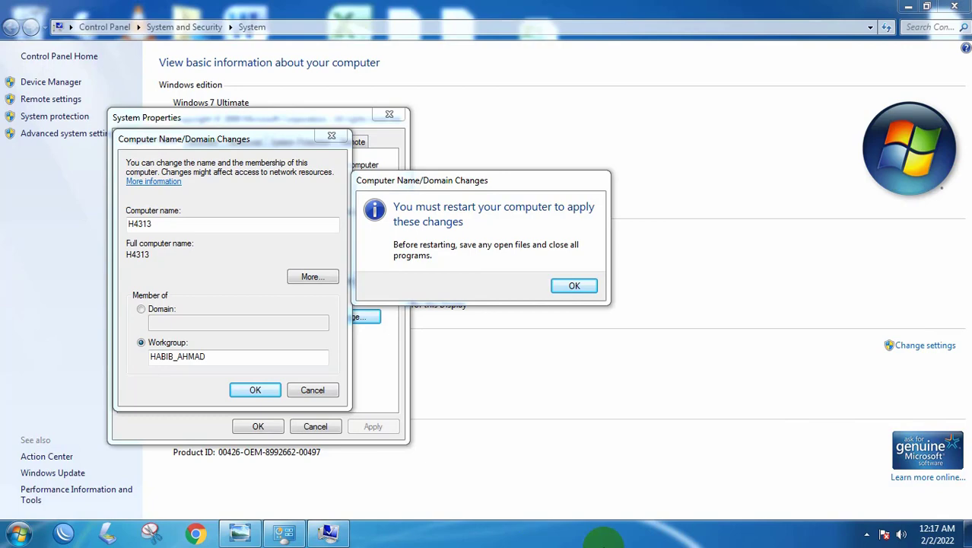
click(574, 286)
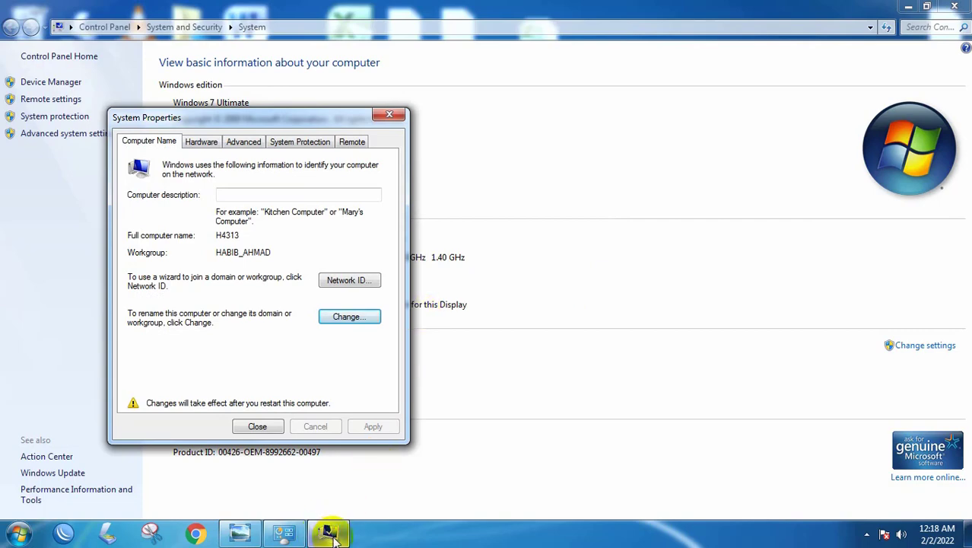
mouse_move(327, 529)
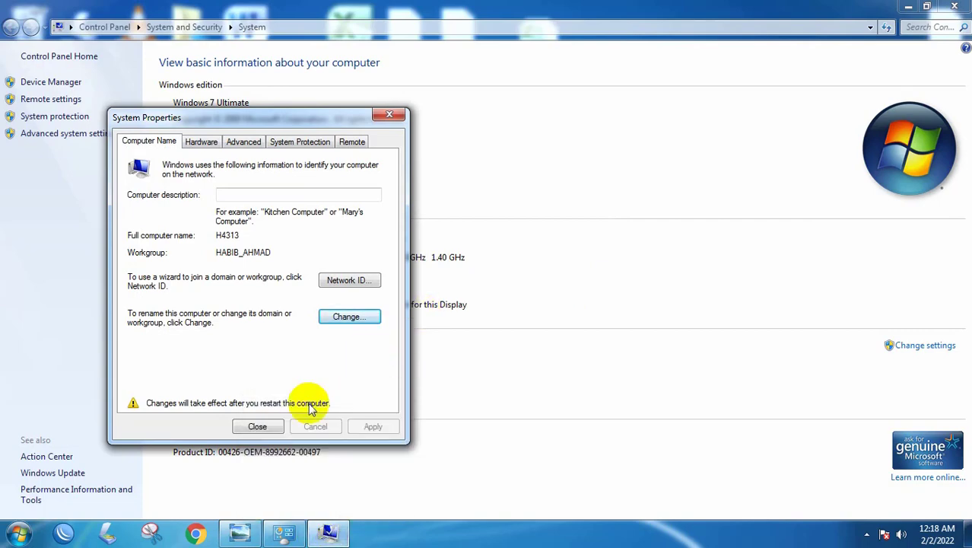
click(254, 425)
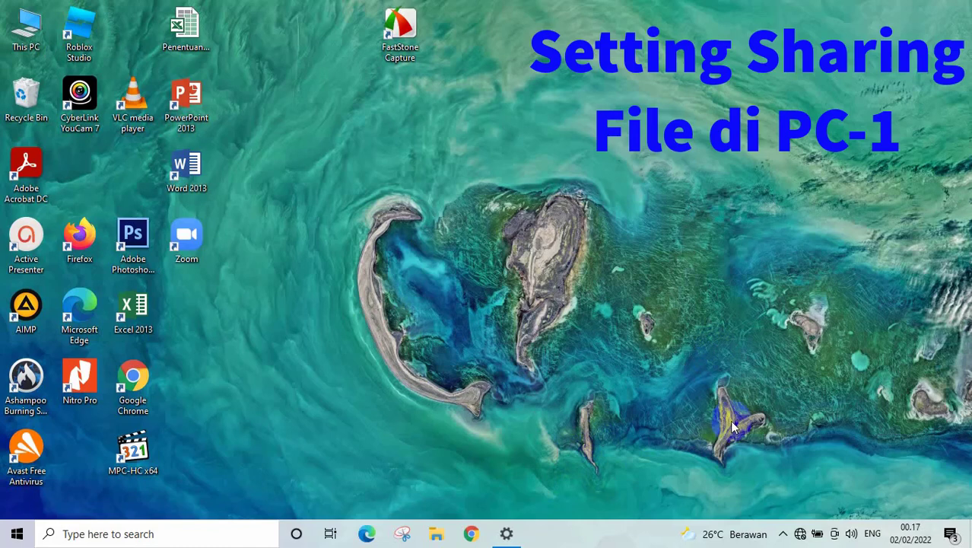
- Open the Ethernet adapter's properties from Network & Internet settings' adapter list
right_click(801, 536)
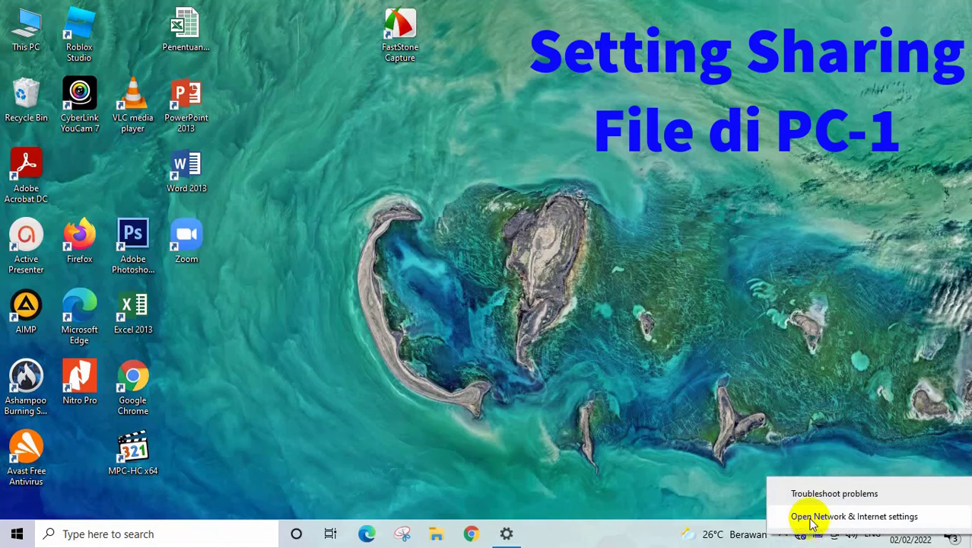
click(812, 517)
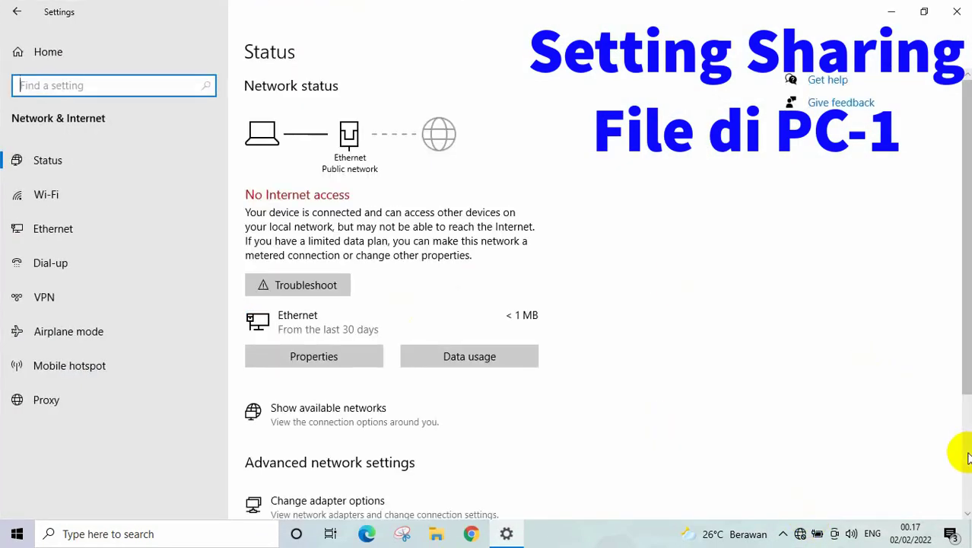
scroll(959, 452, down, 3)
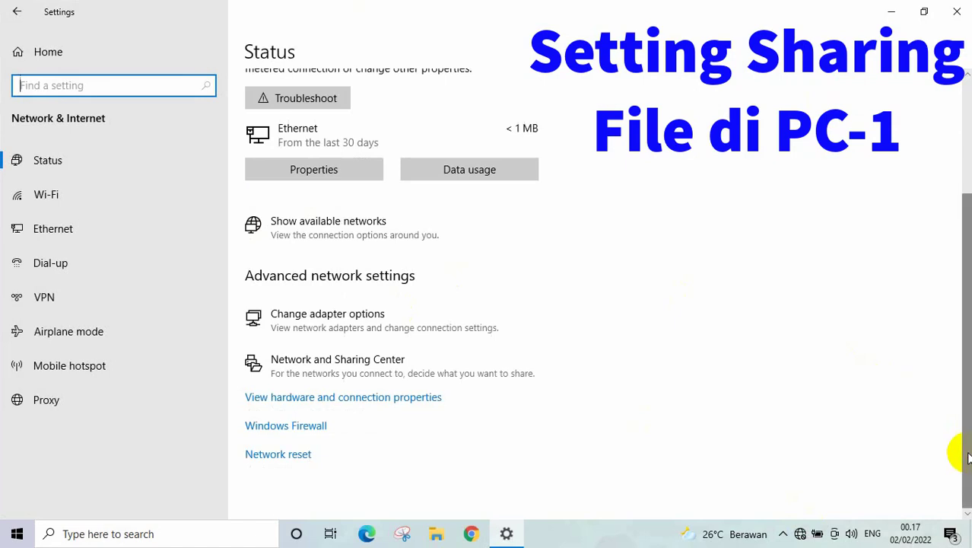
click(313, 324)
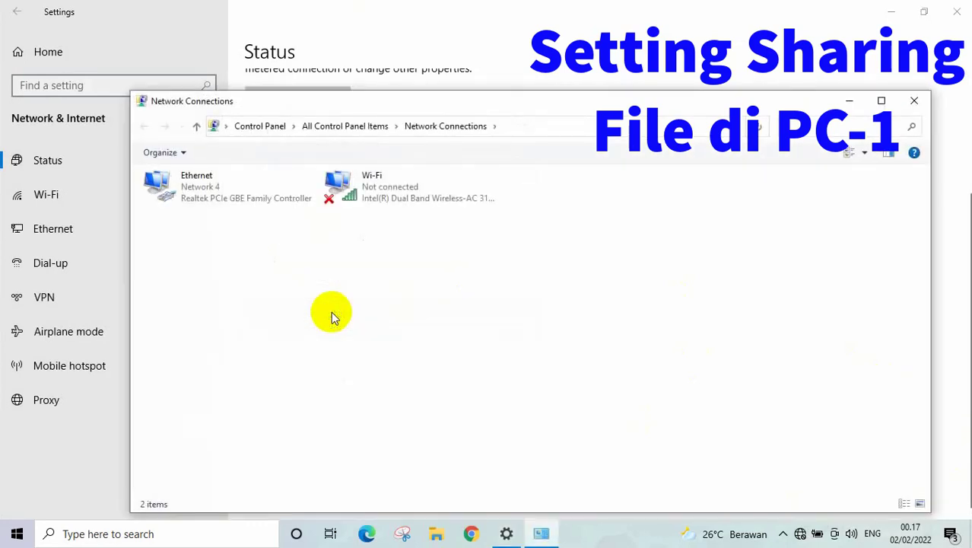
click(208, 182)
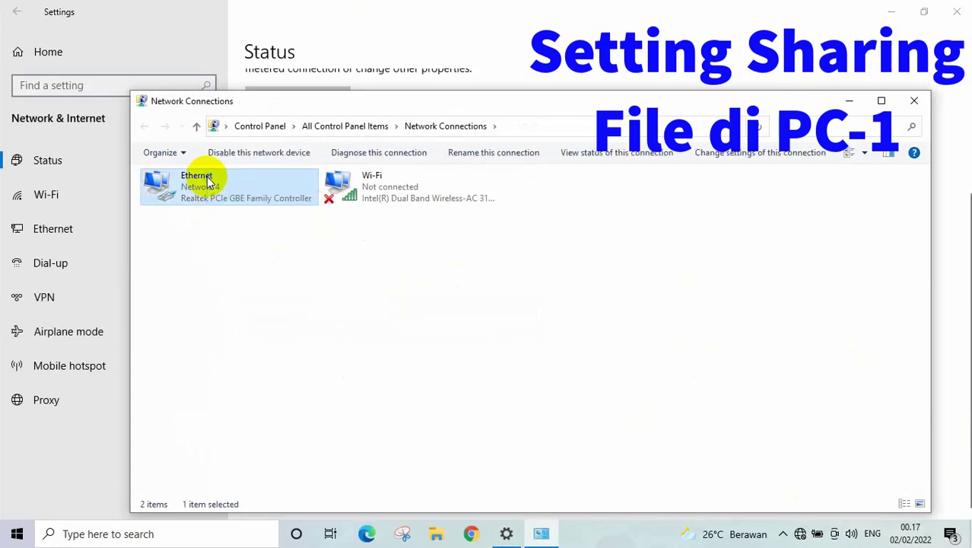
right_click(207, 182)
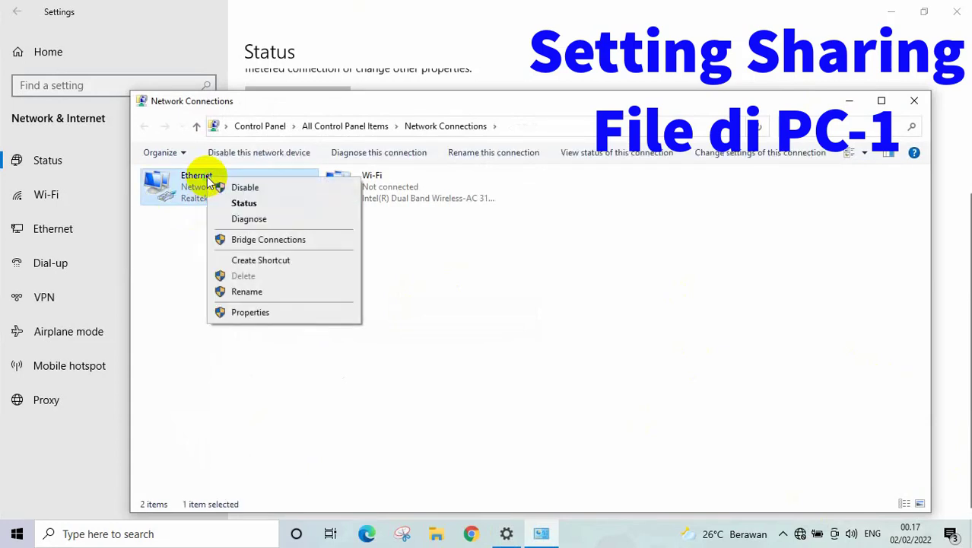
click(245, 313)
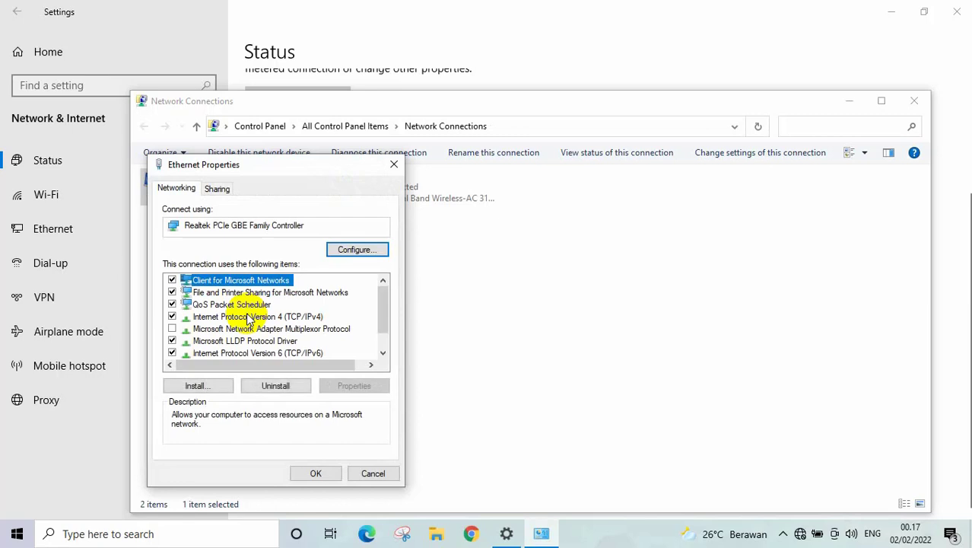
- Set the IPv4 default gateway to 192.150.3.1, save, and close Network Connections
double_click(289, 316)
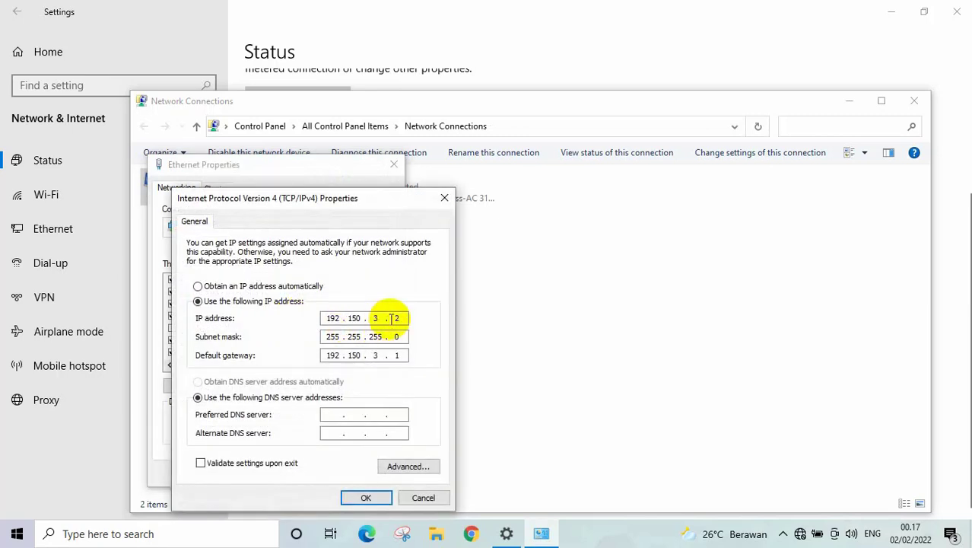
click(375, 355)
text(3)
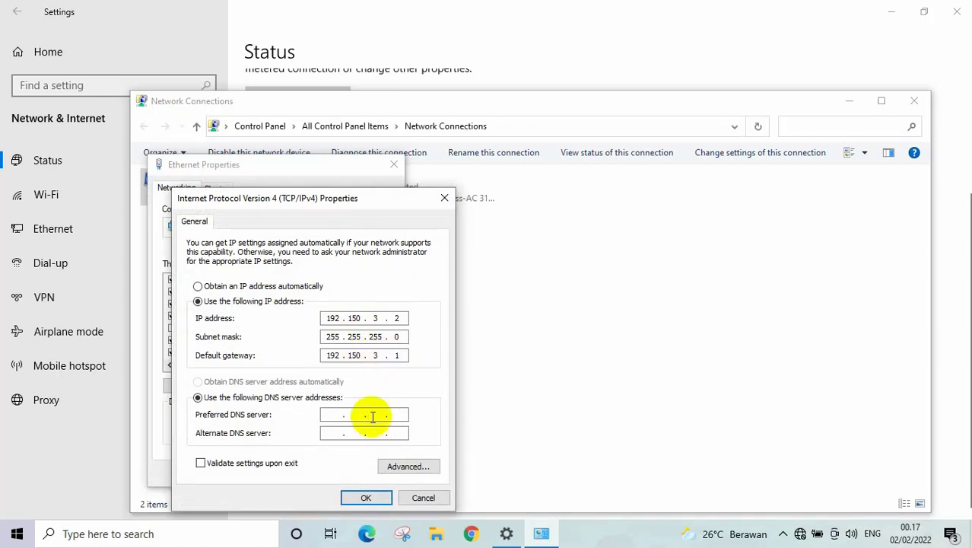
click(366, 497)
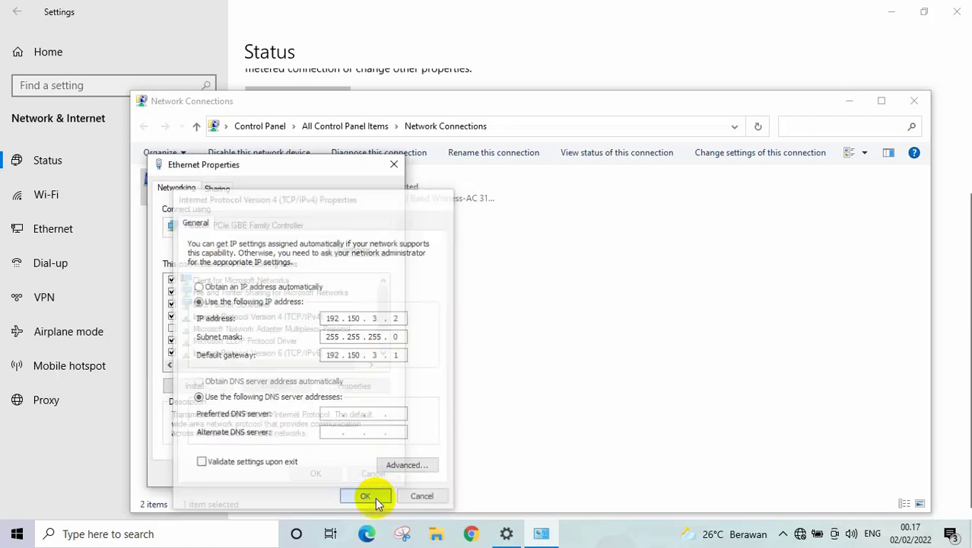
click(316, 473)
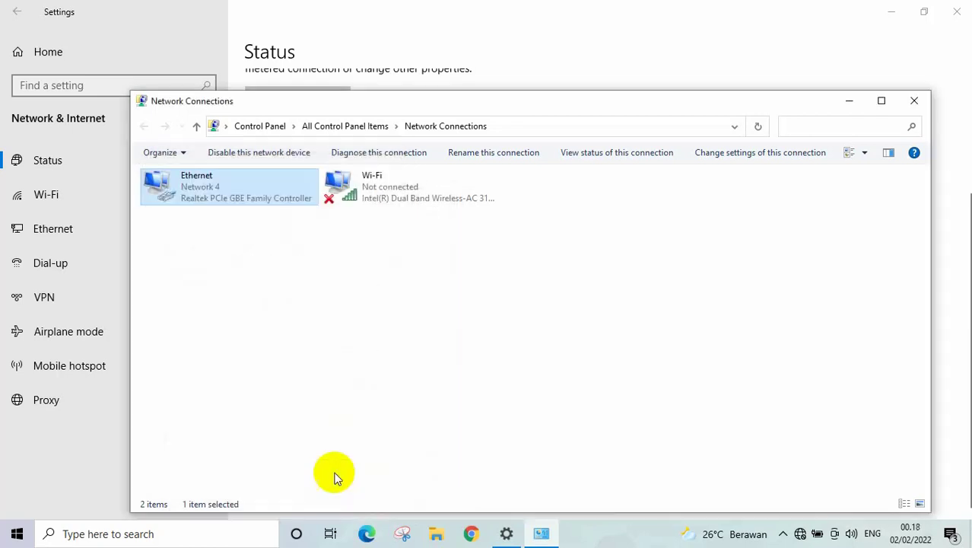
click(916, 101)
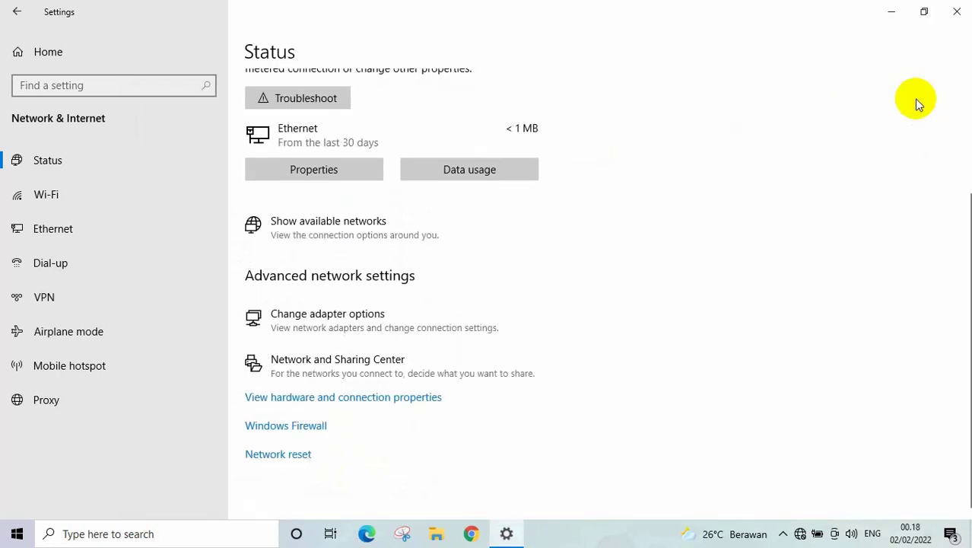
- In File Explorer, create a MyDocument folder on Acer (C:) and open it
click(893, 11)
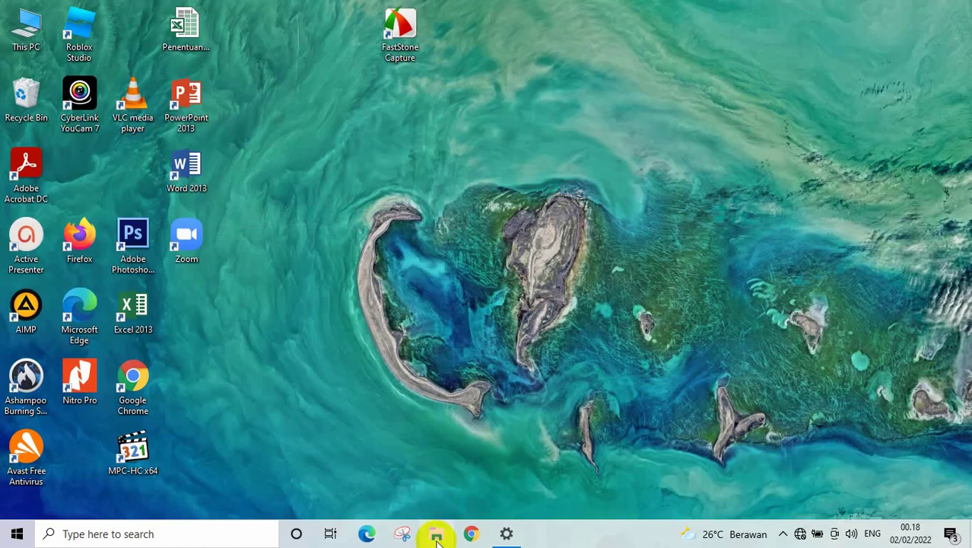
click(437, 538)
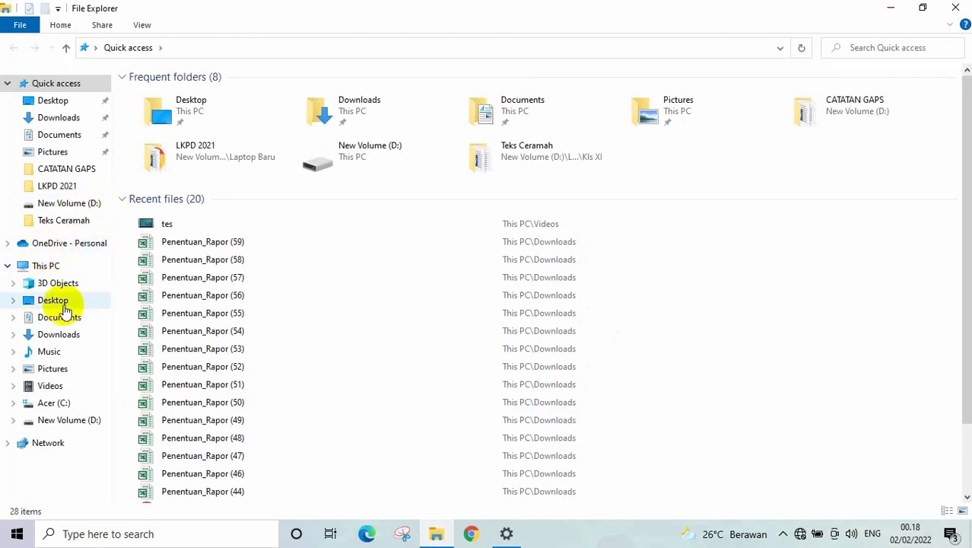
click(53, 403)
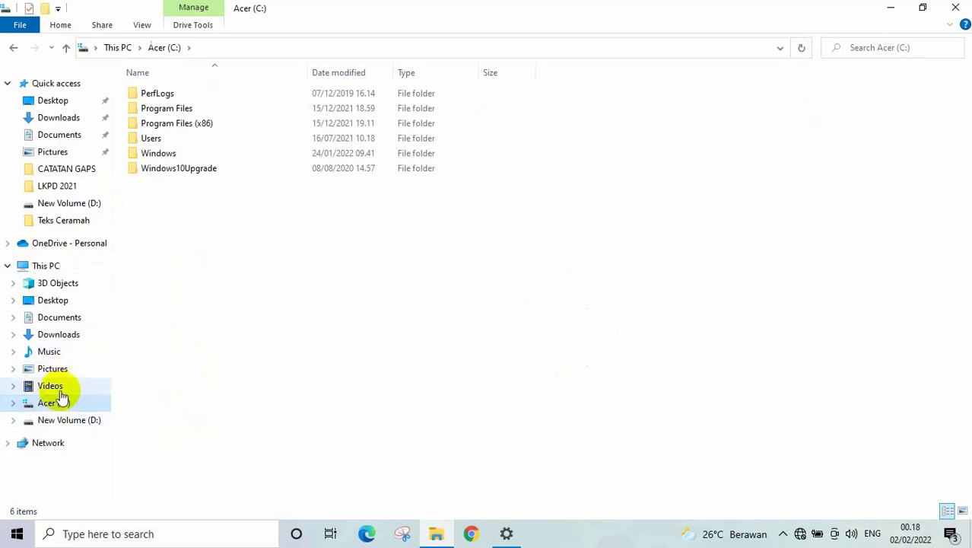
click(165, 236)
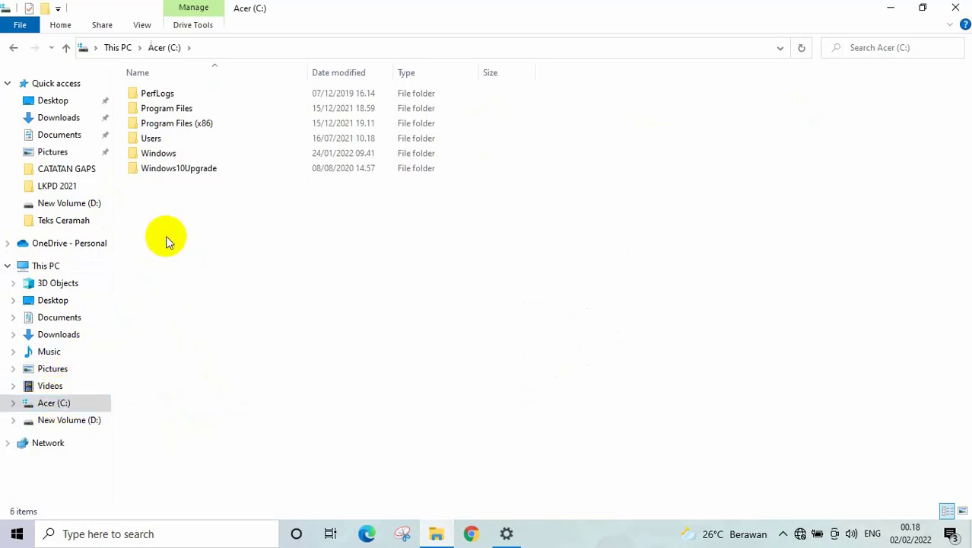
right_click(166, 236)
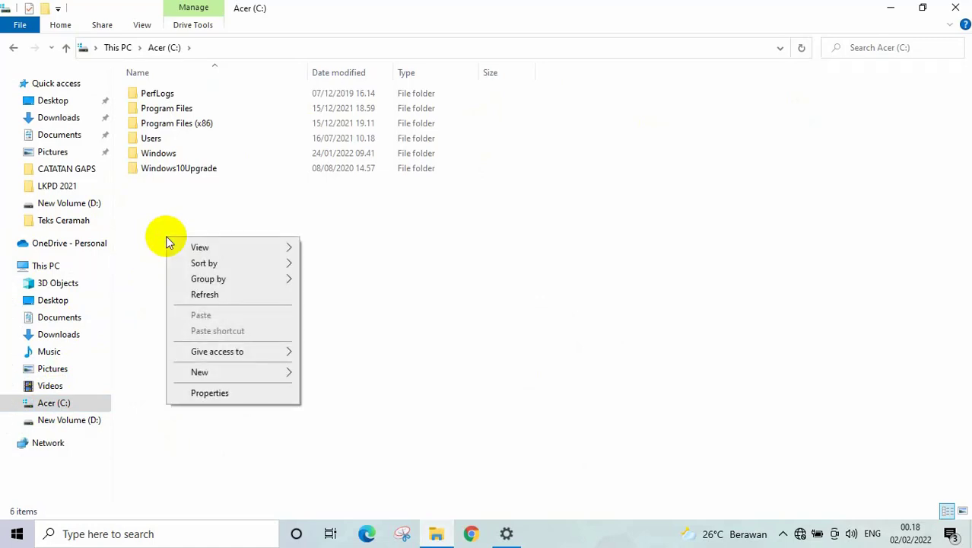
mouse_move(199, 375)
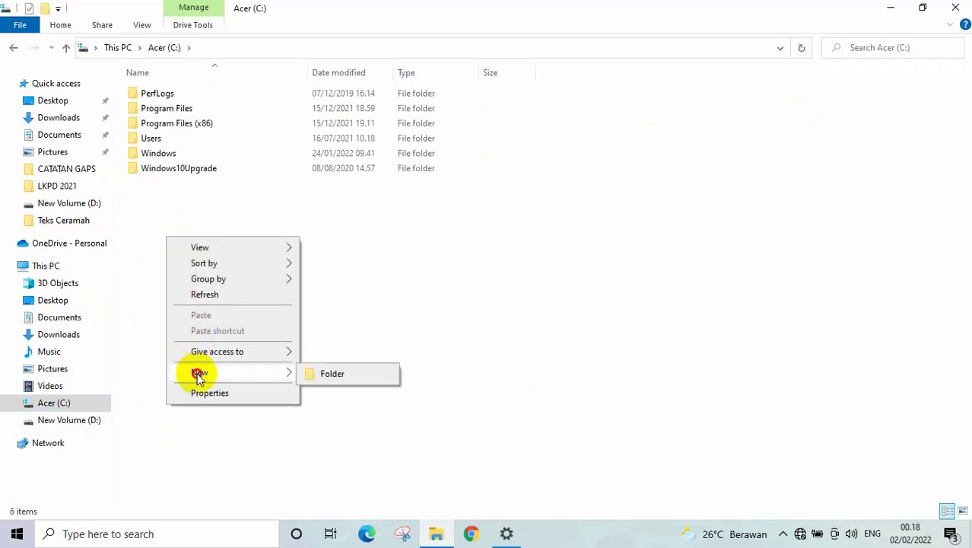
click(341, 372)
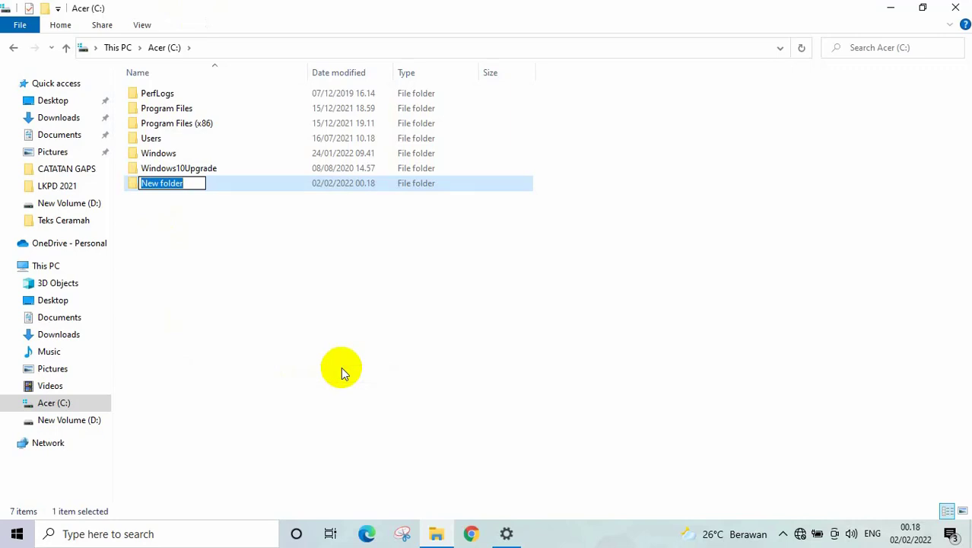
text(MyDocu)
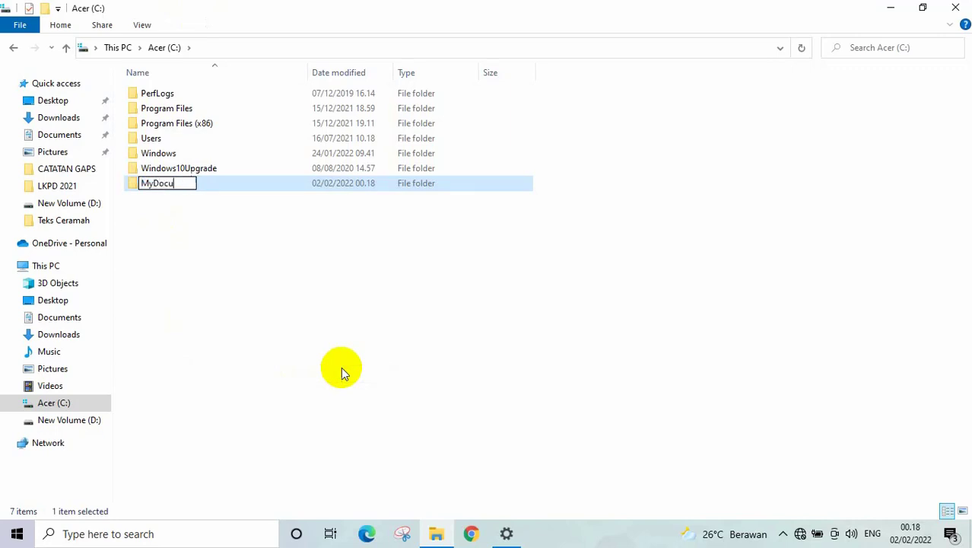
text(ment)
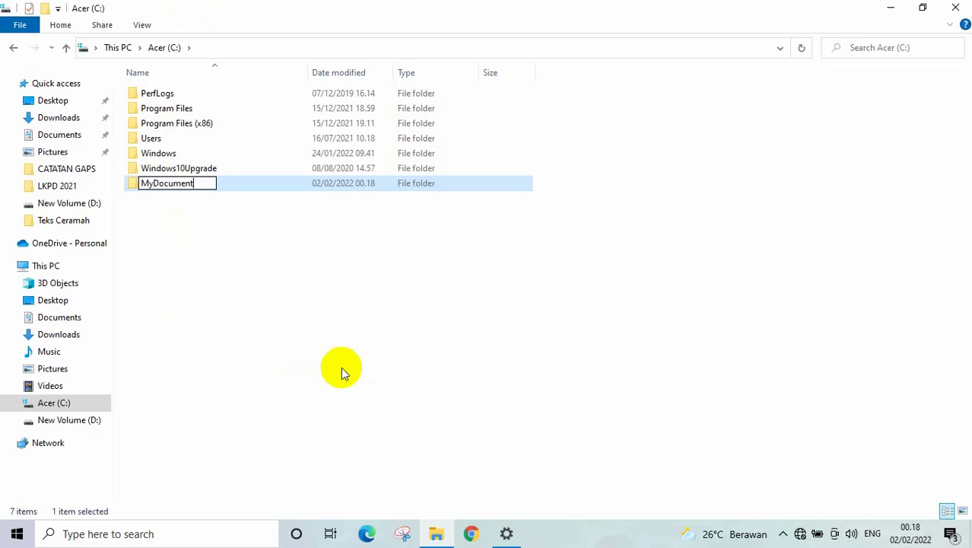
key(Return)
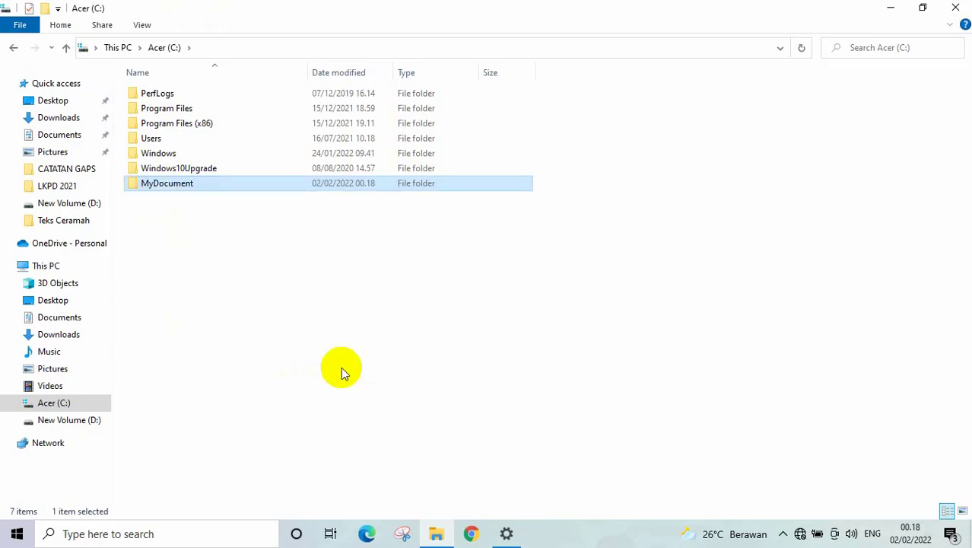
key(Return)
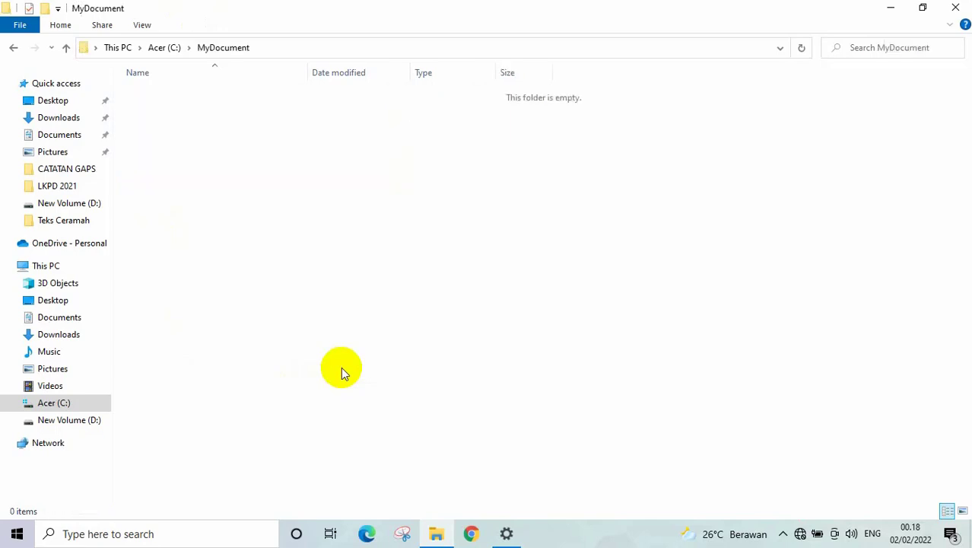
- Add a new Microsoft Word Document inside MyDocument
right_click(164, 208)
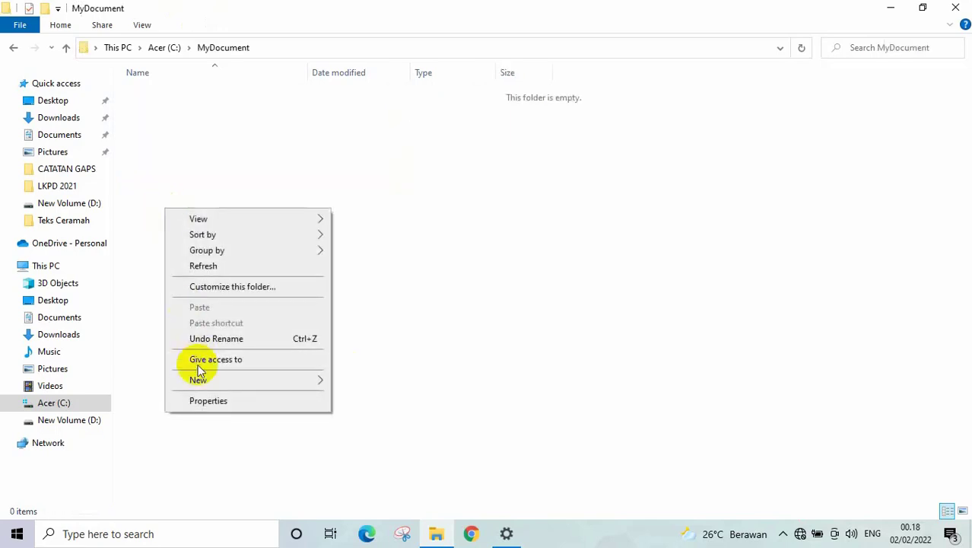
mouse_move(245, 384)
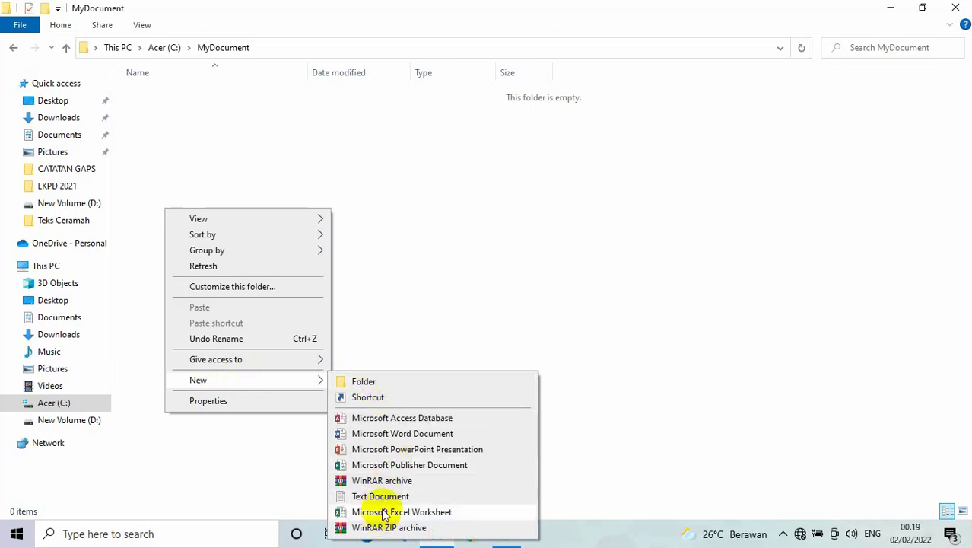
click(396, 434)
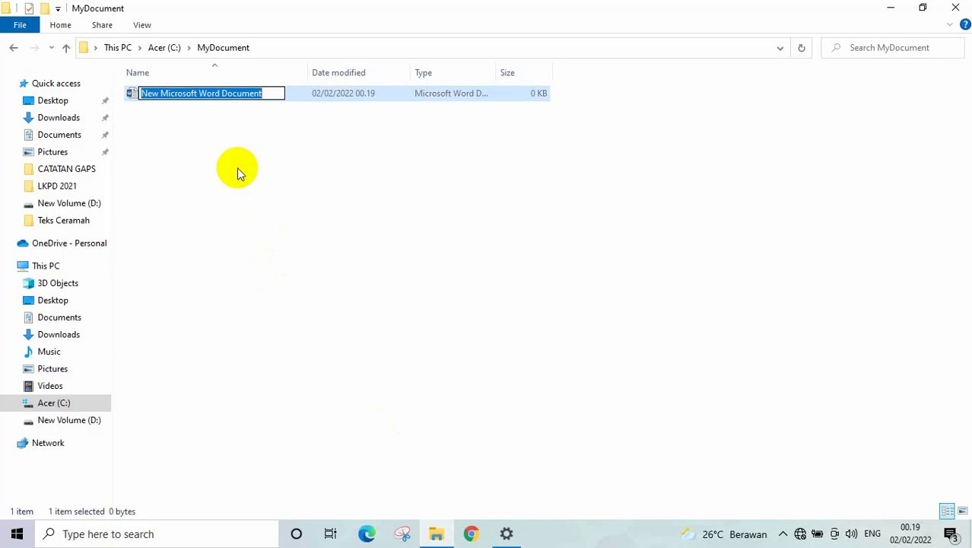
- Name the new Word document Biodata and open it
text(Biodata)
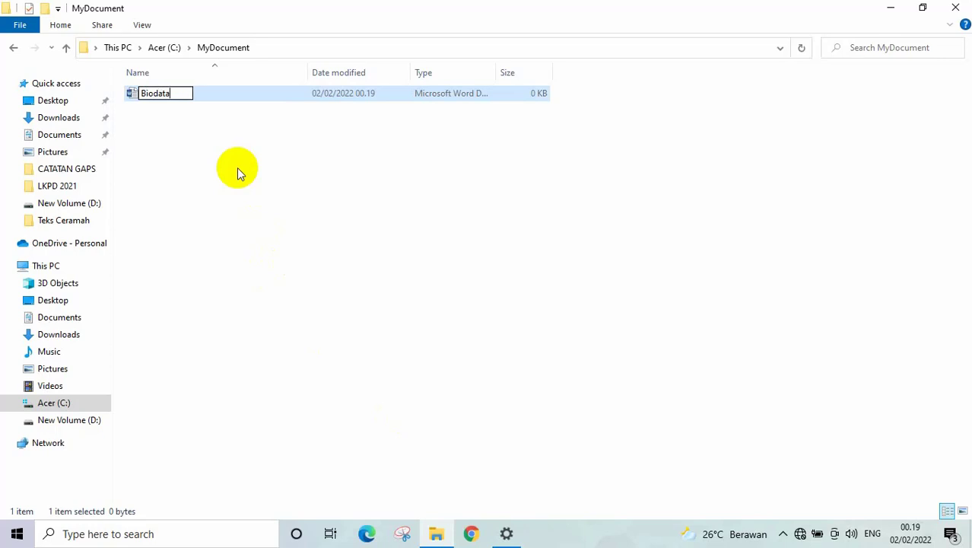
key(Return)
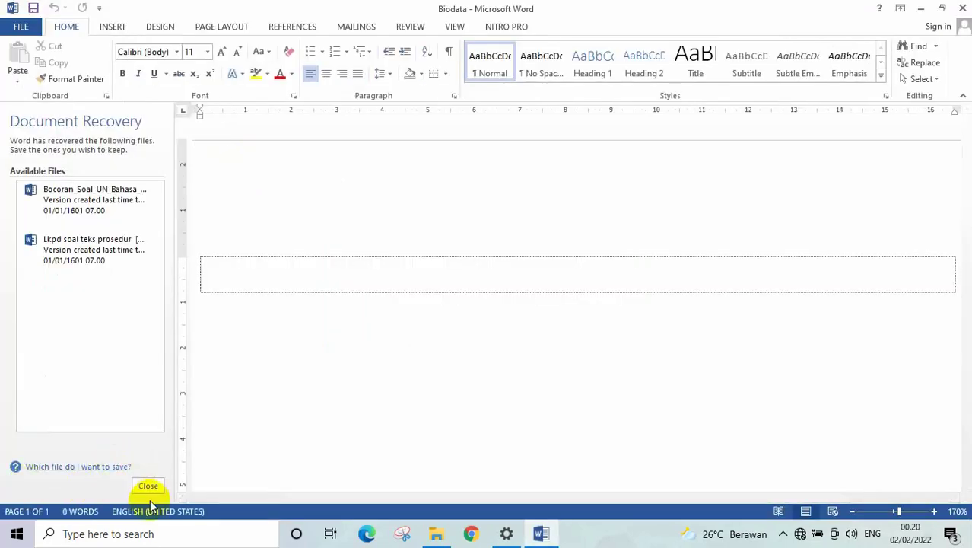
- Dismiss the recovered-documents list and activation notice, then type the heading Biodata
click(149, 488)
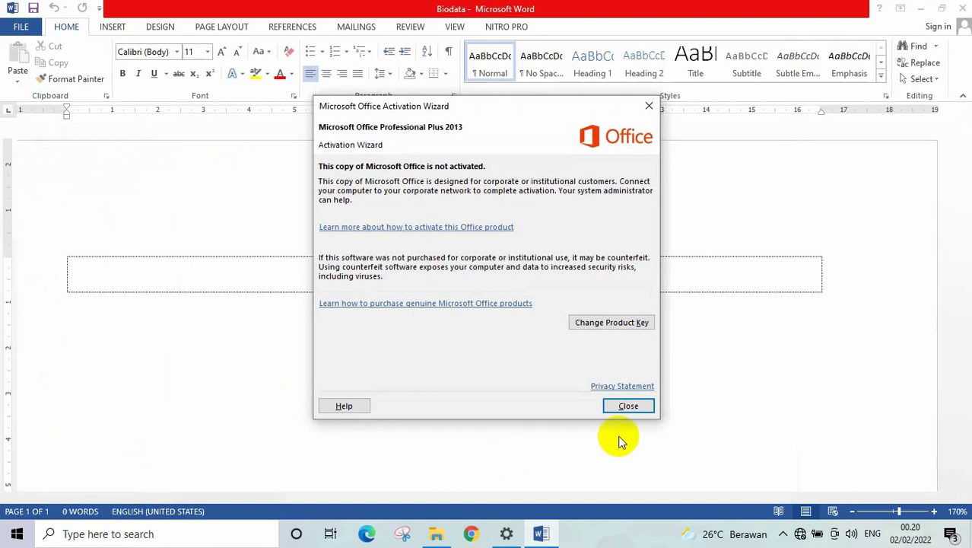
click(626, 407)
text(Bo)
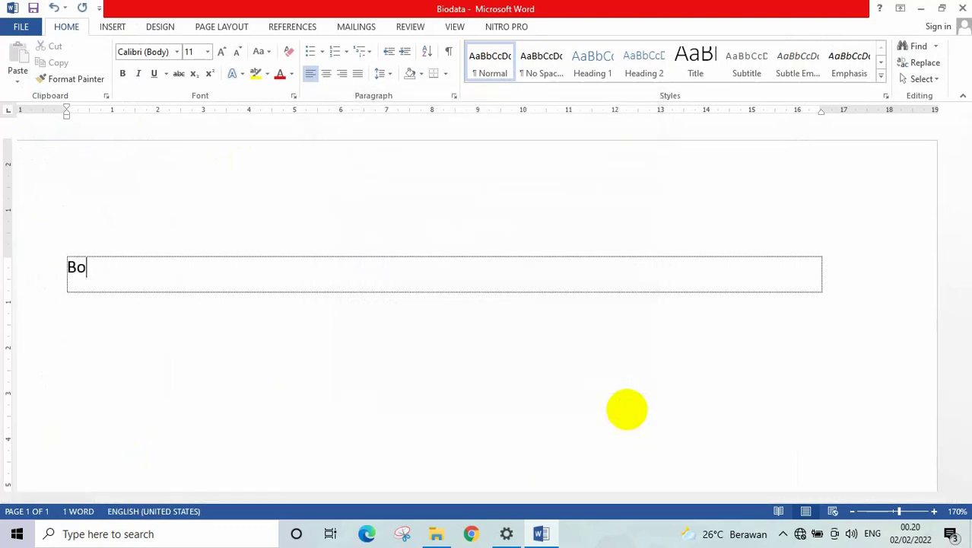
key(BackSpace)
text(ido)
key(BackSpace)
key(BackSpace)
text(odata)
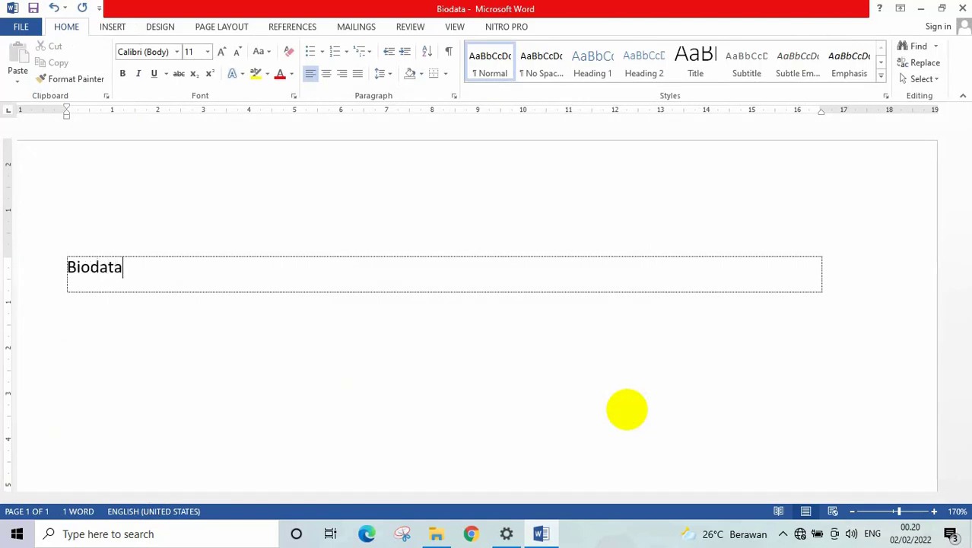
- Add table rows 'Nama :' and 'Kelas :' with aligned colons
key(Tab)
key(Tab)
text(Nama    :)
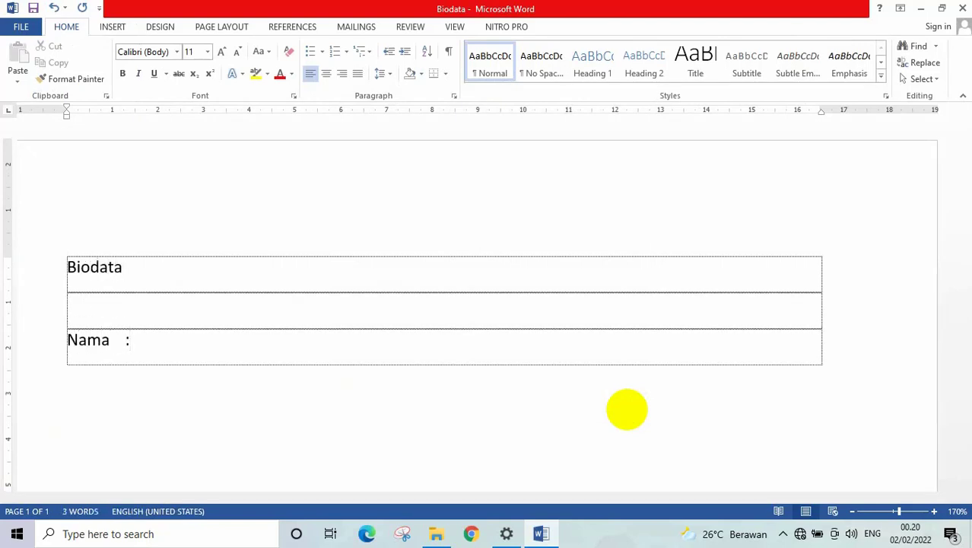
key(Tab)
text(A)
key(BackSpace)
text(Kelas)
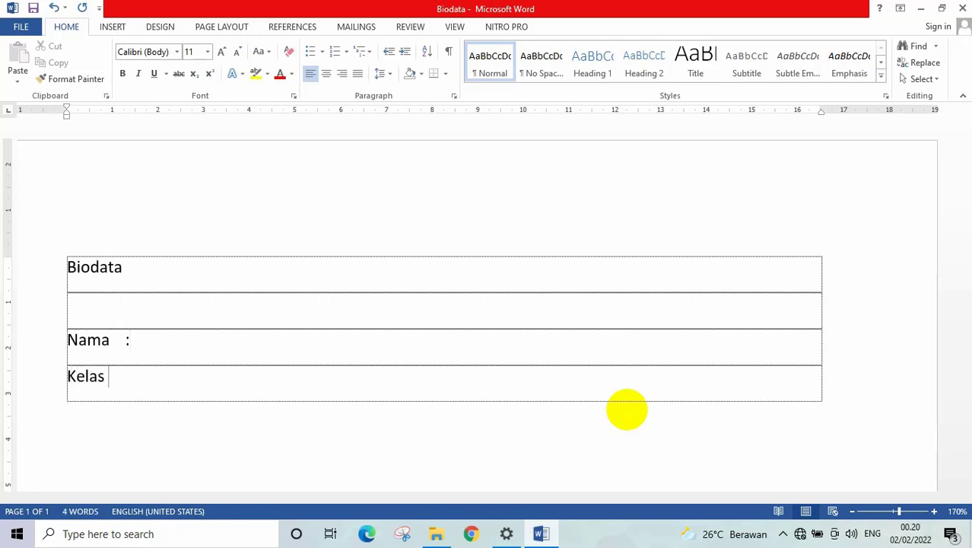
key(BackSpace)
key(ctrl+Tab)
text(:)
key(Tab)
- Add rows 'Alamat :', 'No. HP :' and 'dst' plus an empty row, then save
text(A)
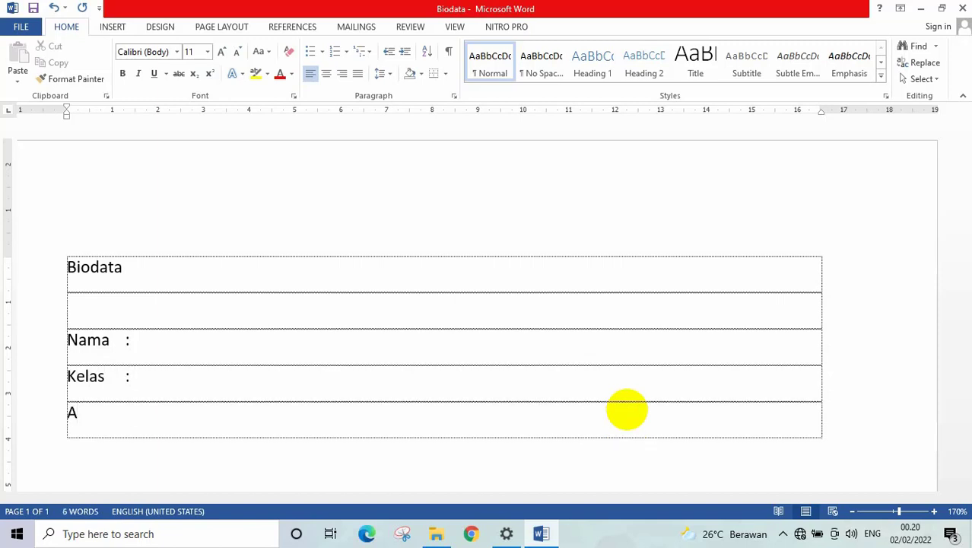
text(lamat :)
key(Tab)
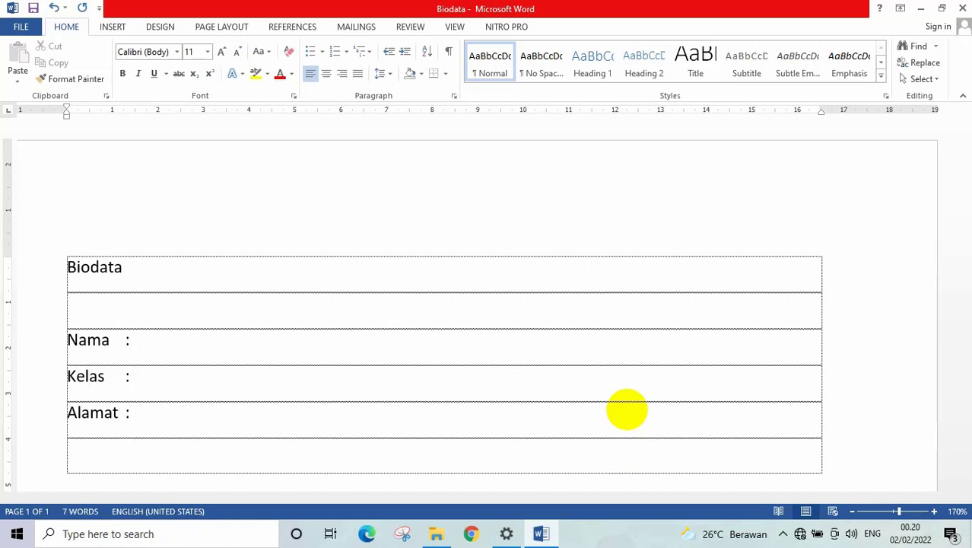
text(No. HP  :)
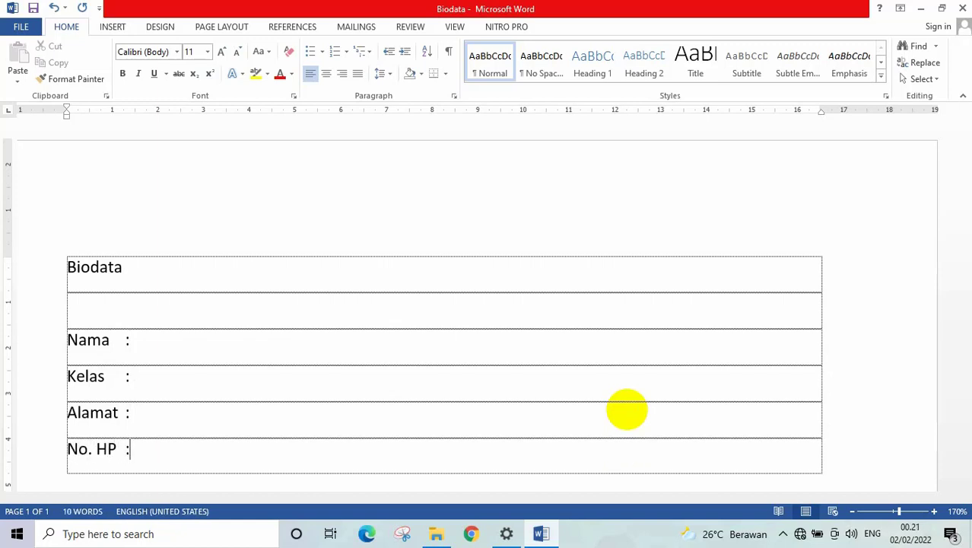
key(Tab)
text(dst)
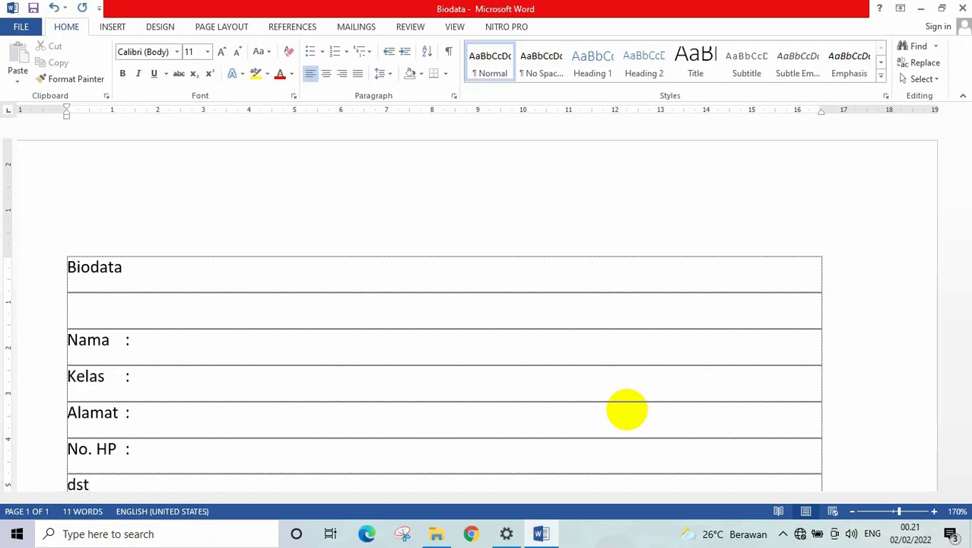
key(Tab)
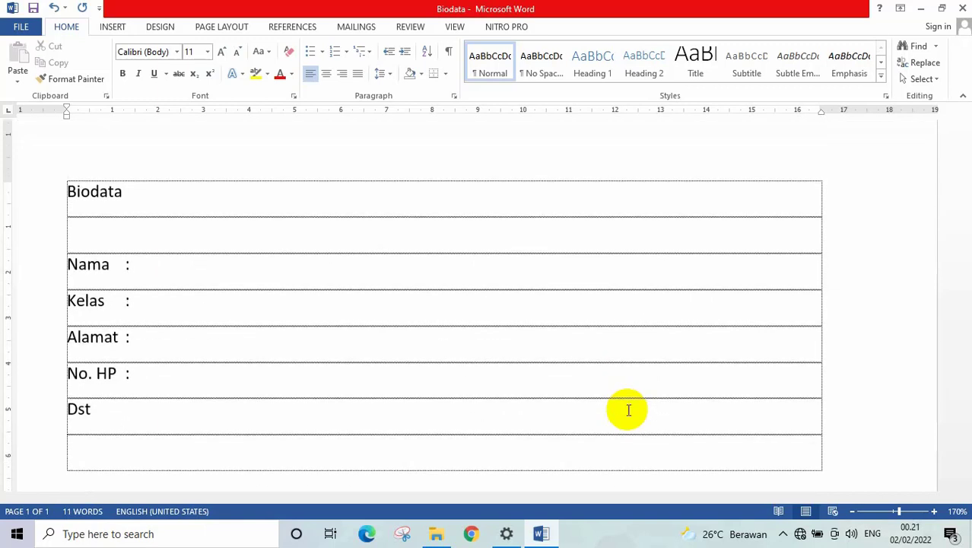
key(ctrl+s)
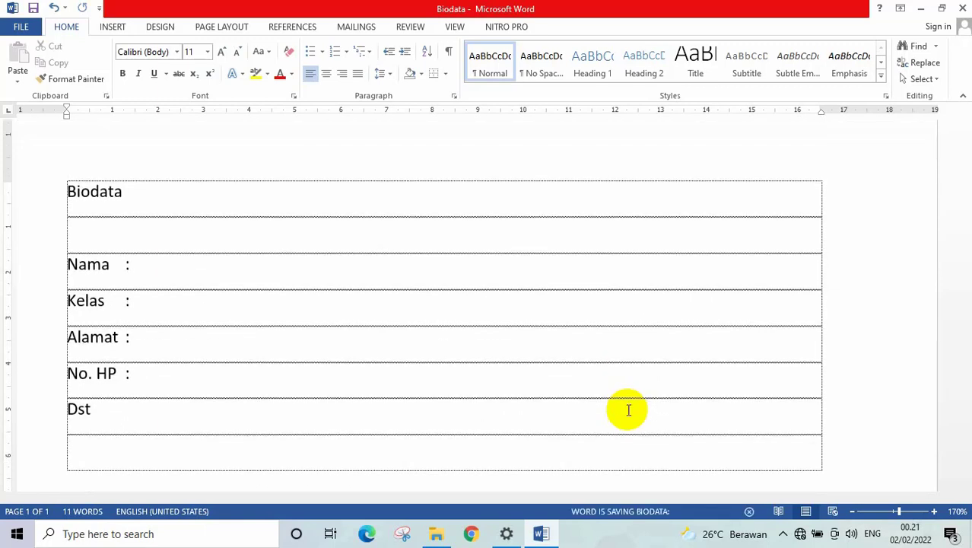
- Close Word and start sharing from the Sharing tab of MyDocument's properties on Acer (C:)
click(962, 9)
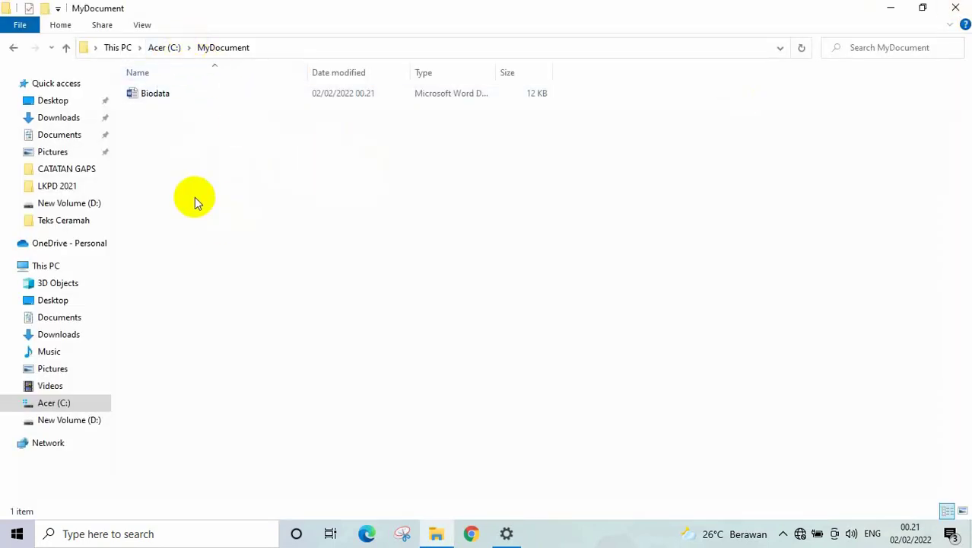
click(167, 48)
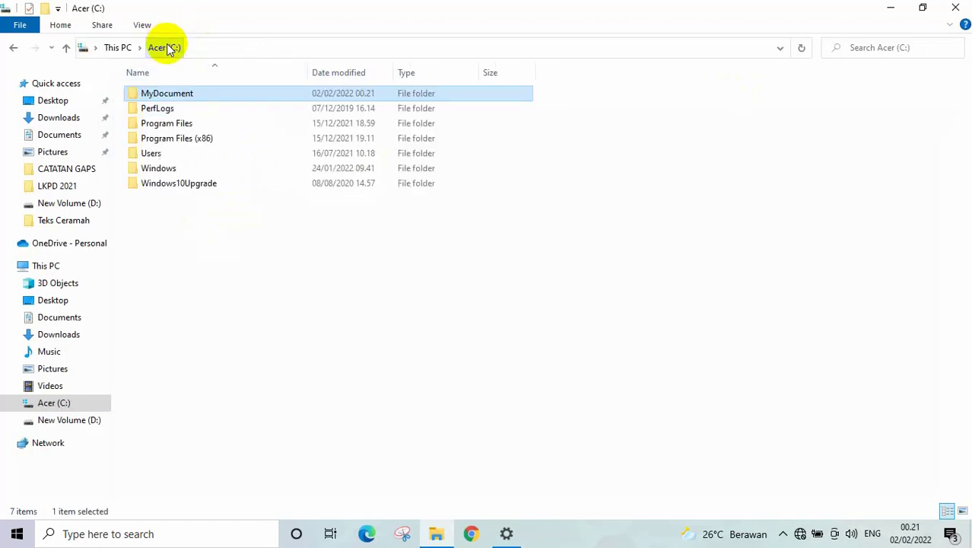
right_click(161, 93)
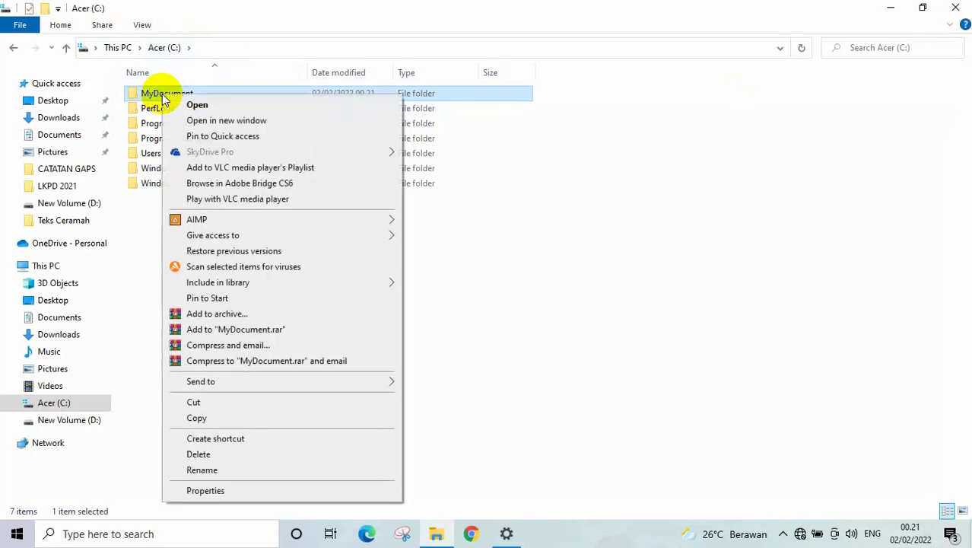
mouse_move(219, 288)
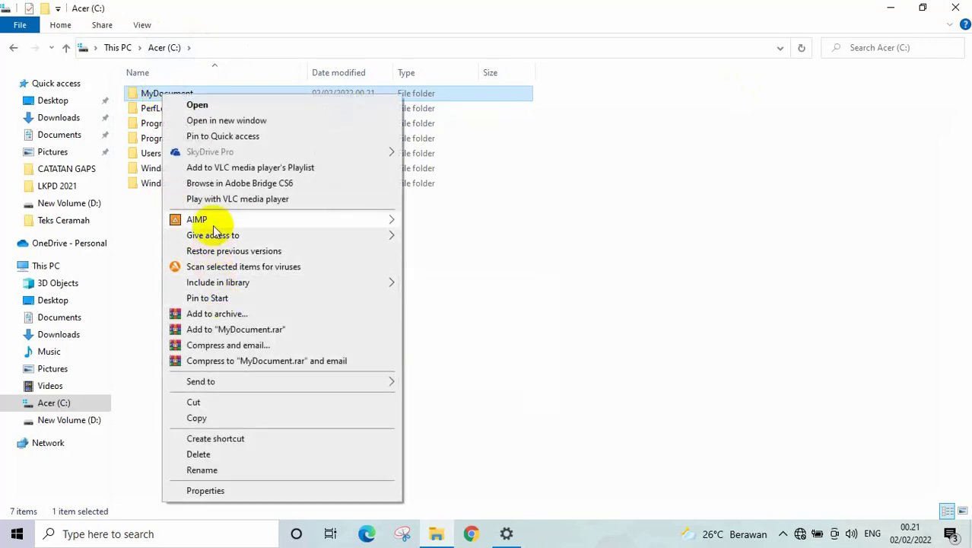
click(210, 493)
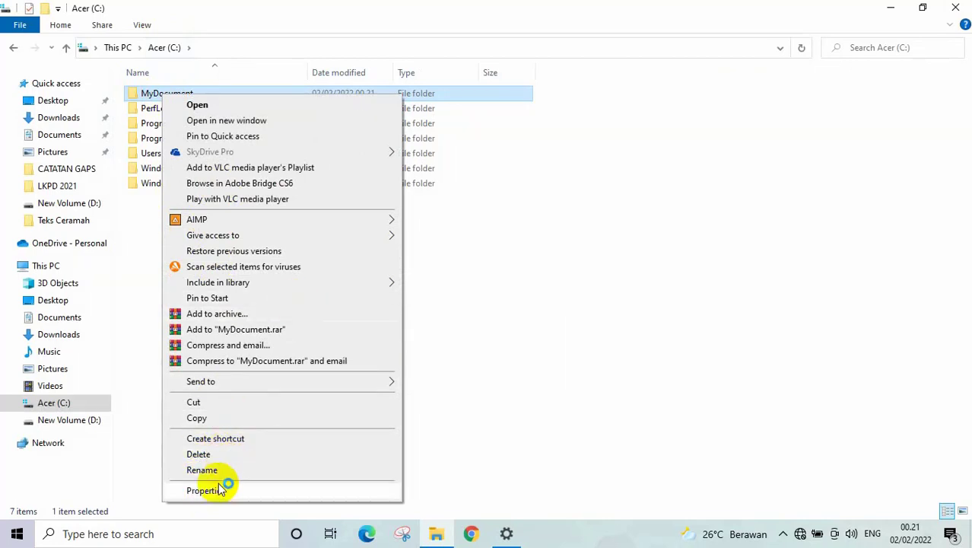
click(214, 490)
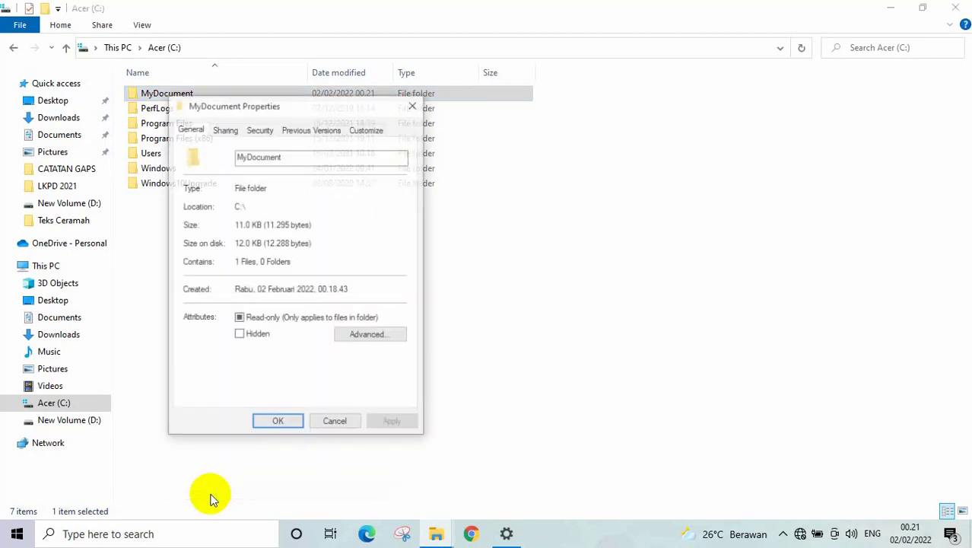
click(224, 130)
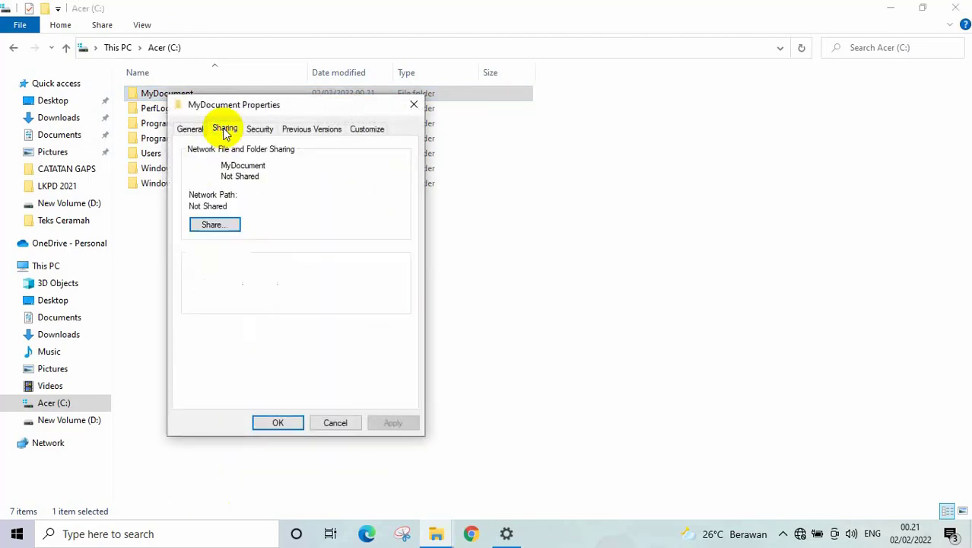
click(220, 227)
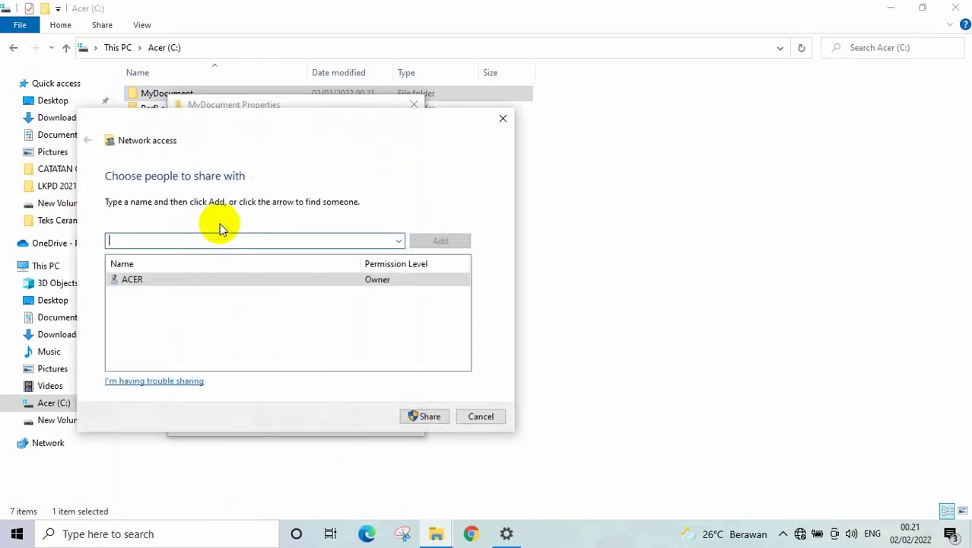
- Share MyDocument with Everyone at Read, turn on network discovery, and close properties
click(398, 240)
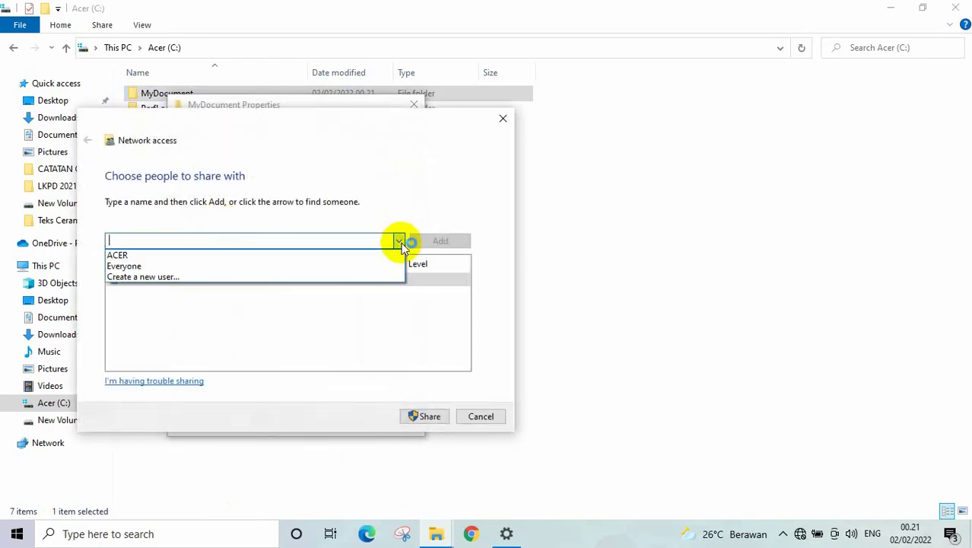
click(225, 266)
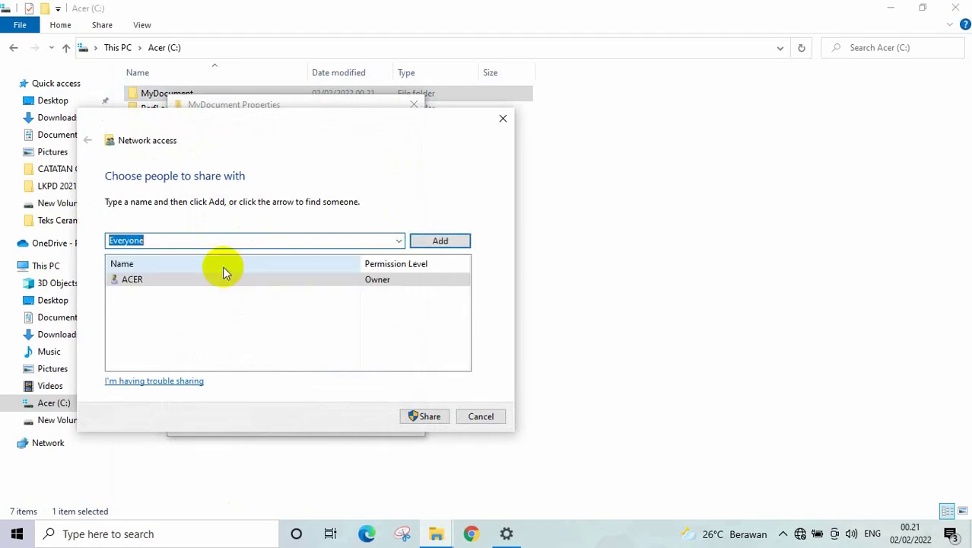
click(439, 245)
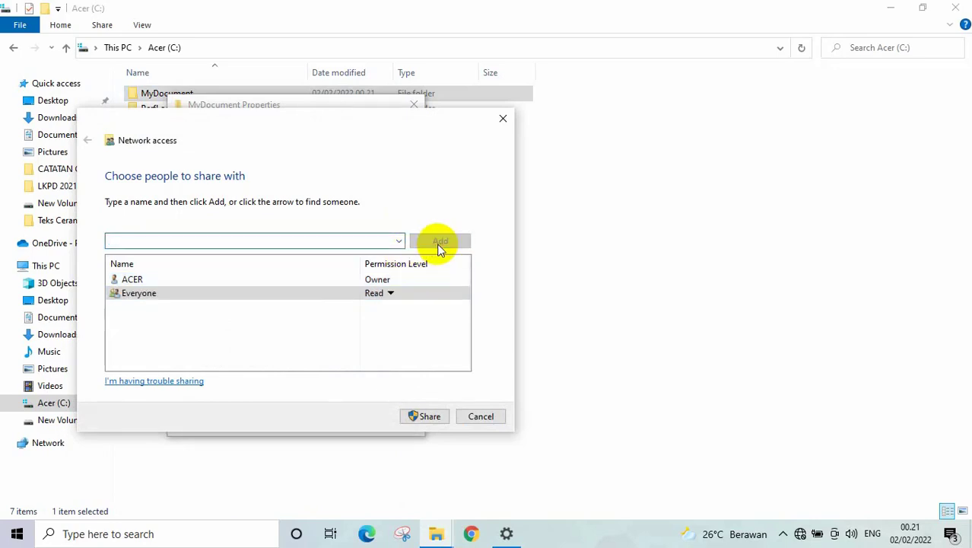
click(391, 293)
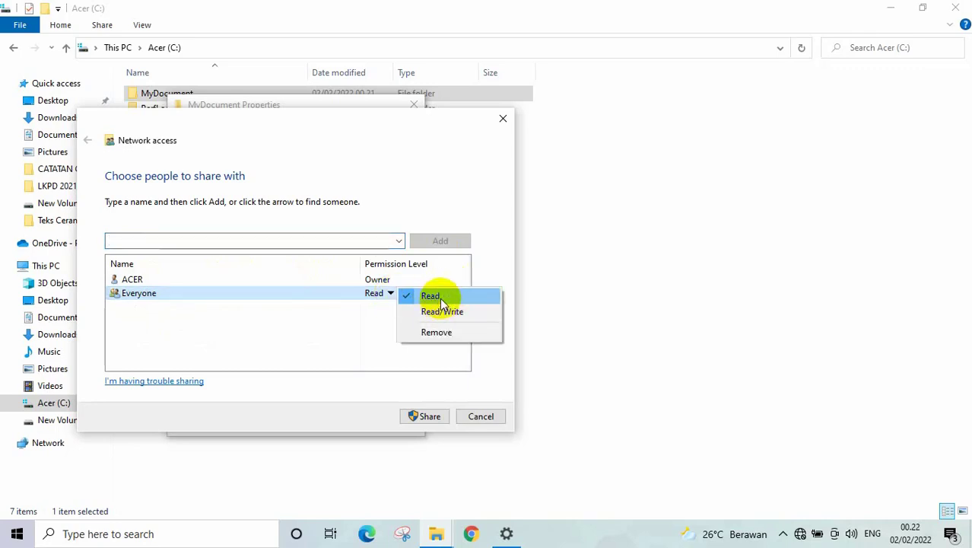
click(365, 350)
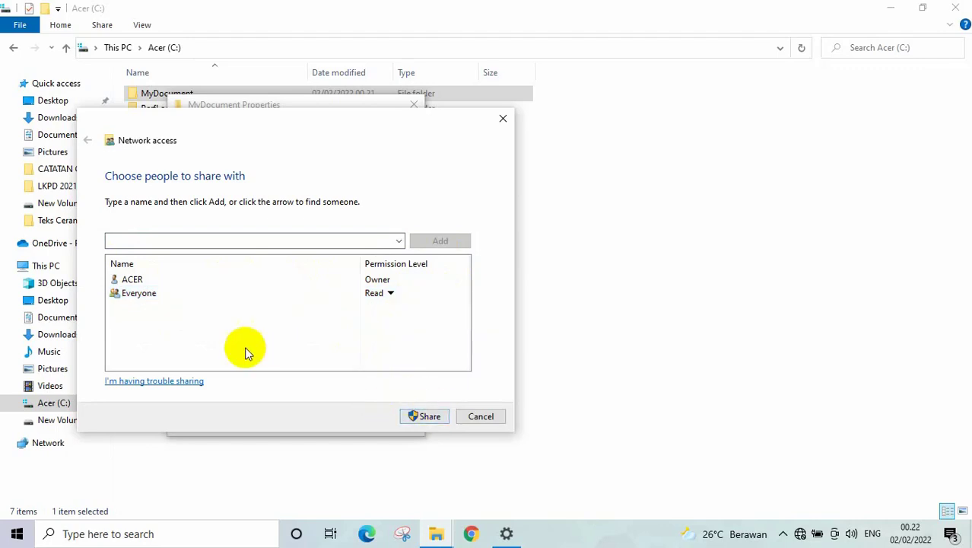
click(230, 290)
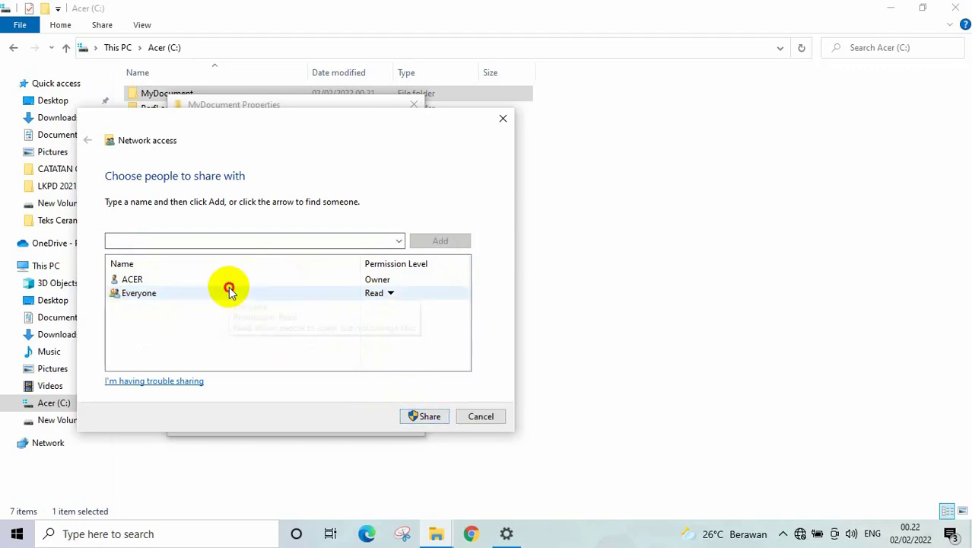
click(430, 416)
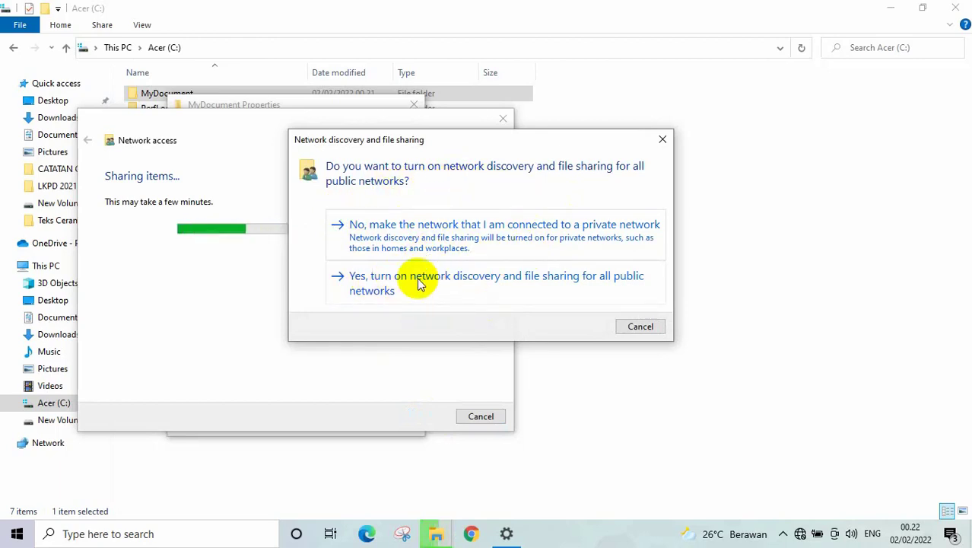
click(370, 281)
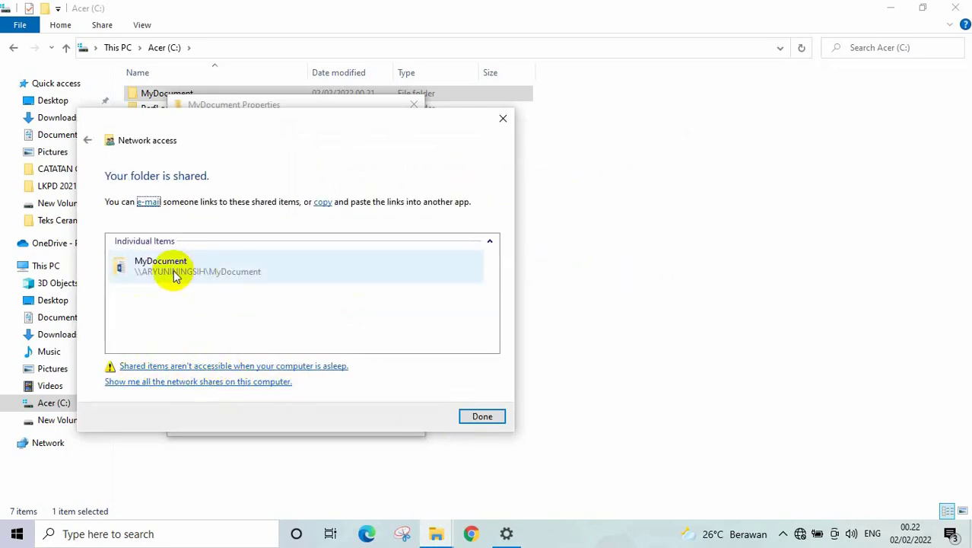
click(498, 416)
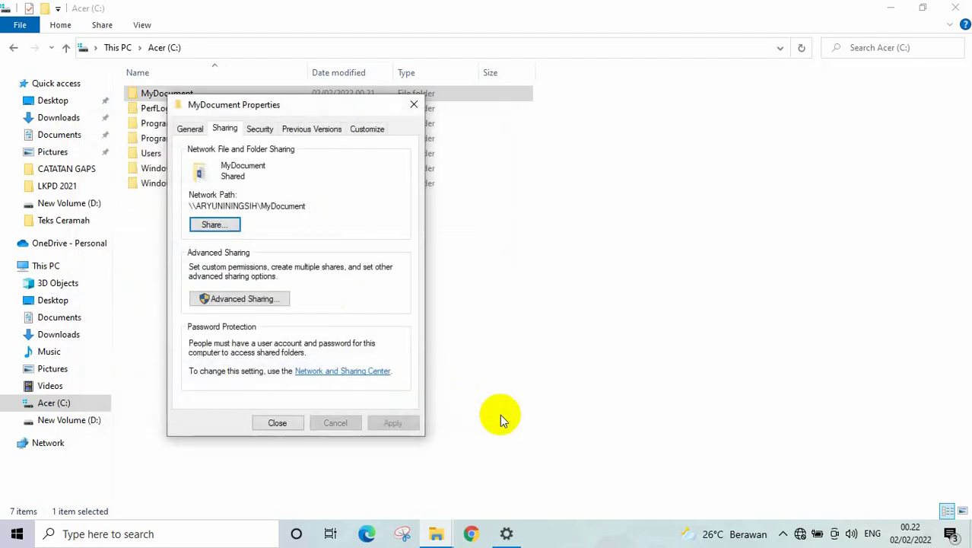
click(278, 425)
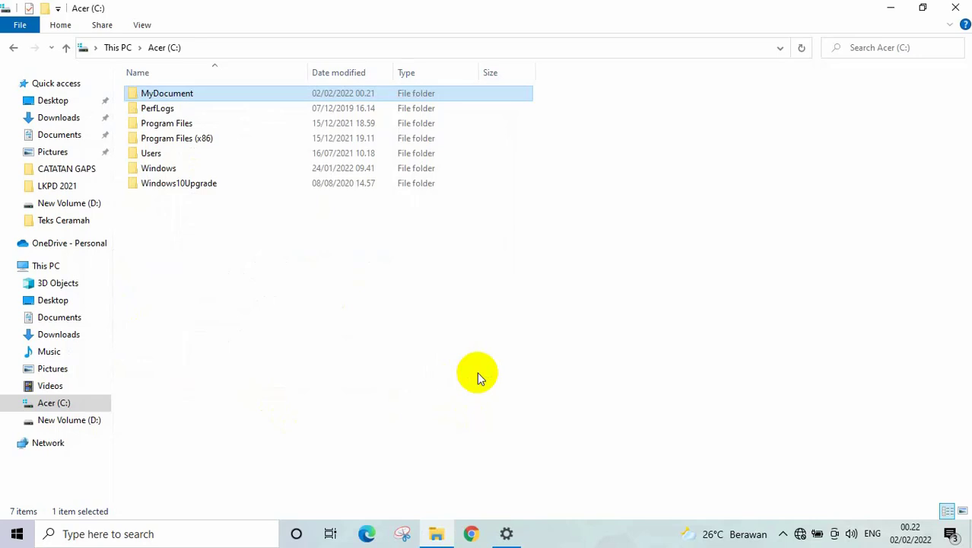
key(super+r)
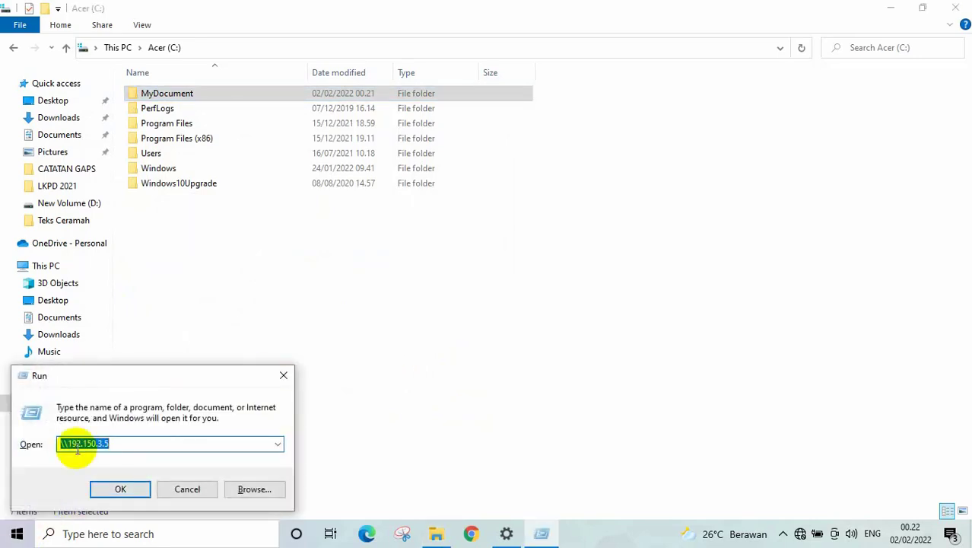
click(127, 443)
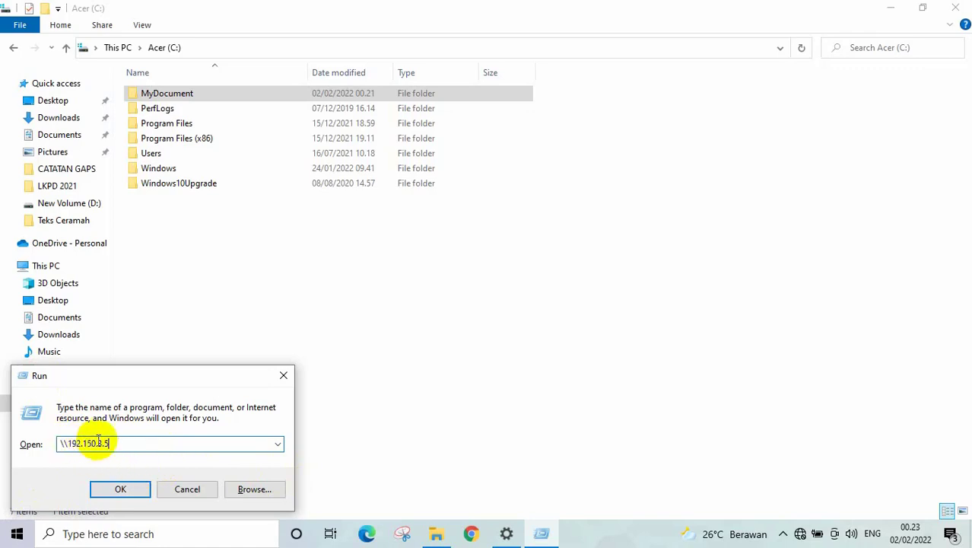
click(125, 487)
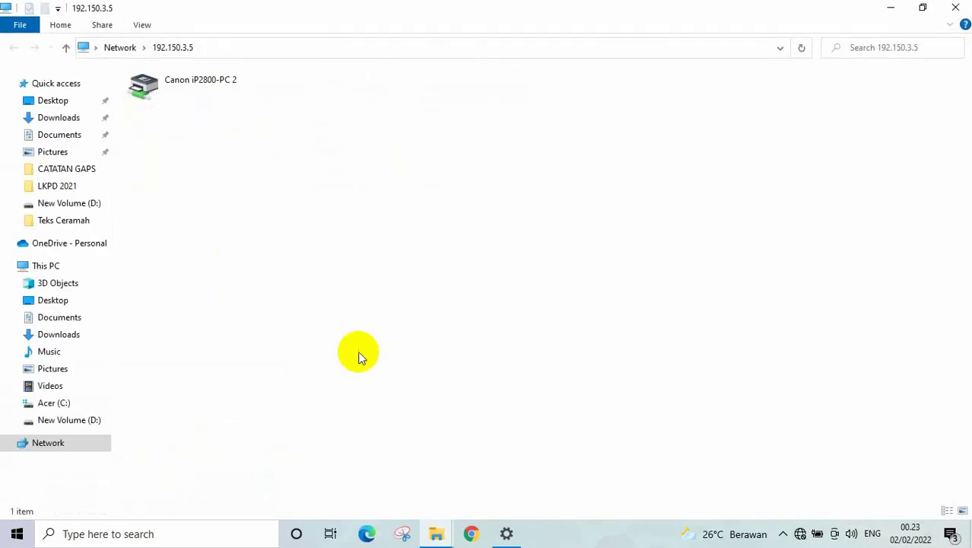
key(super+r)
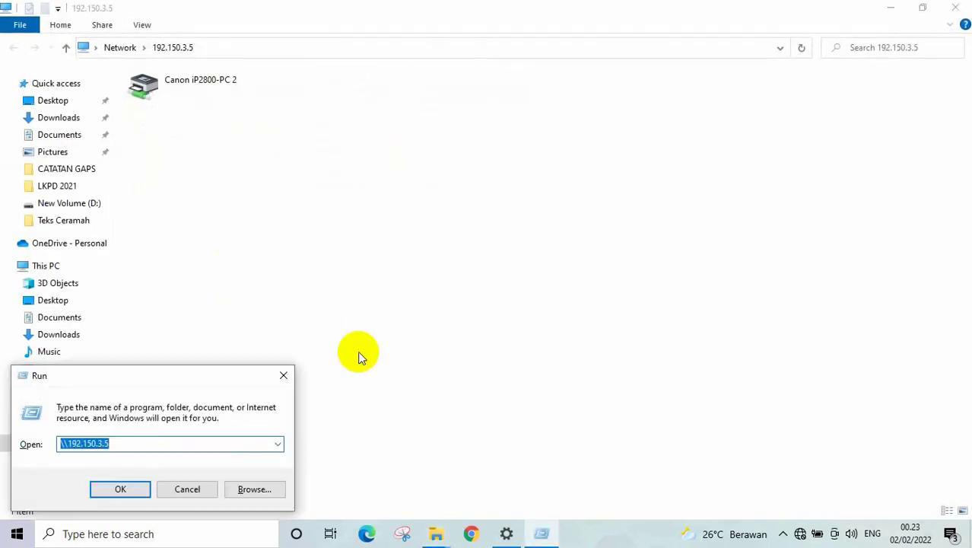
click(122, 444)
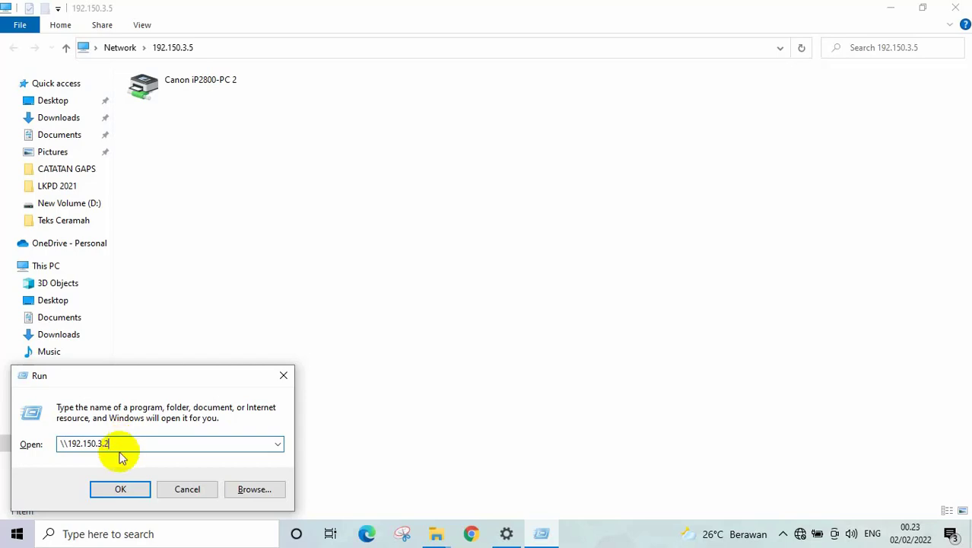
click(120, 490)
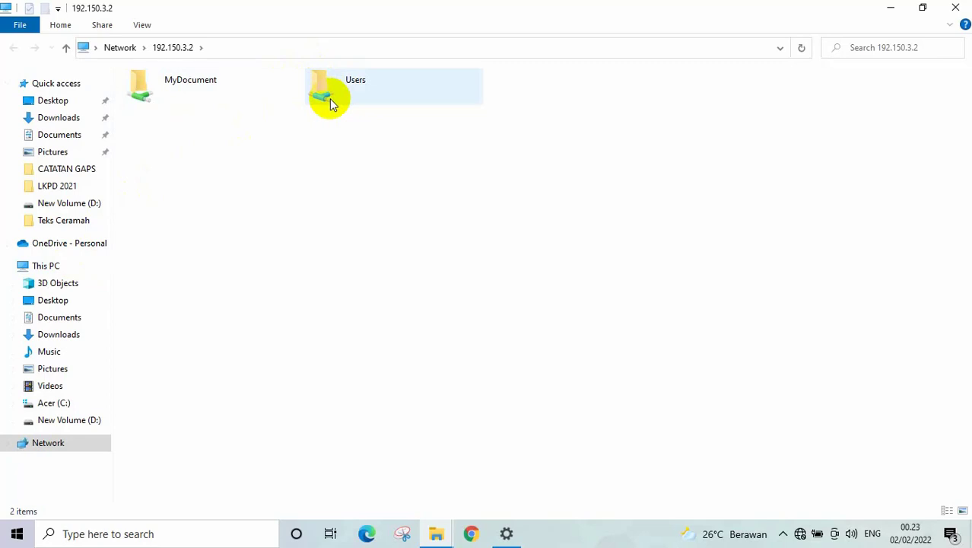
click(53, 400)
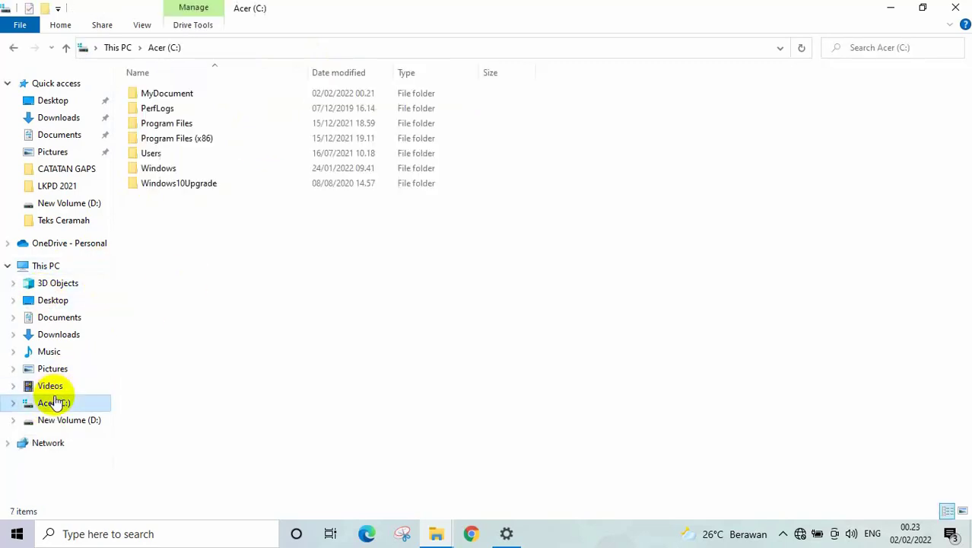
- Open Advanced Sharing for the Users folder on drive C
right_click(156, 155)
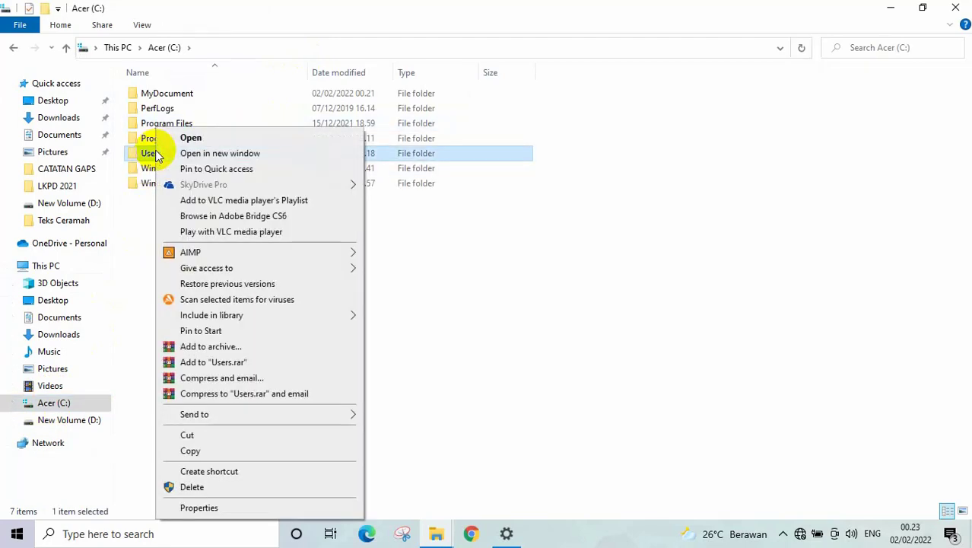
click(196, 508)
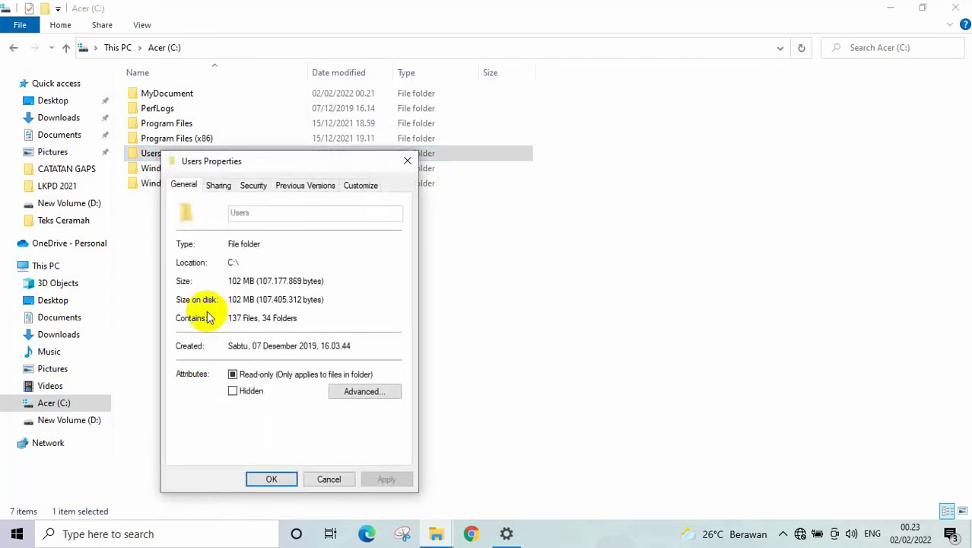
click(218, 186)
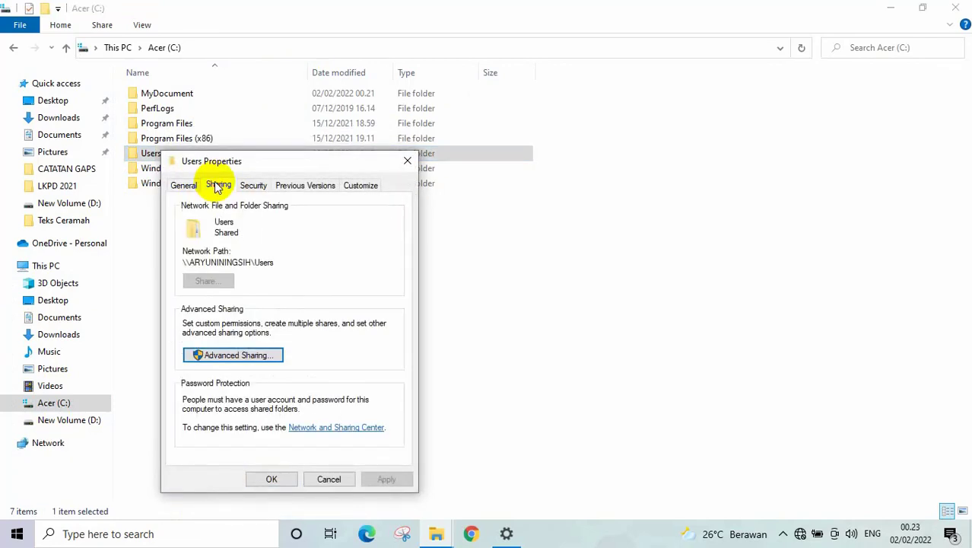
click(246, 362)
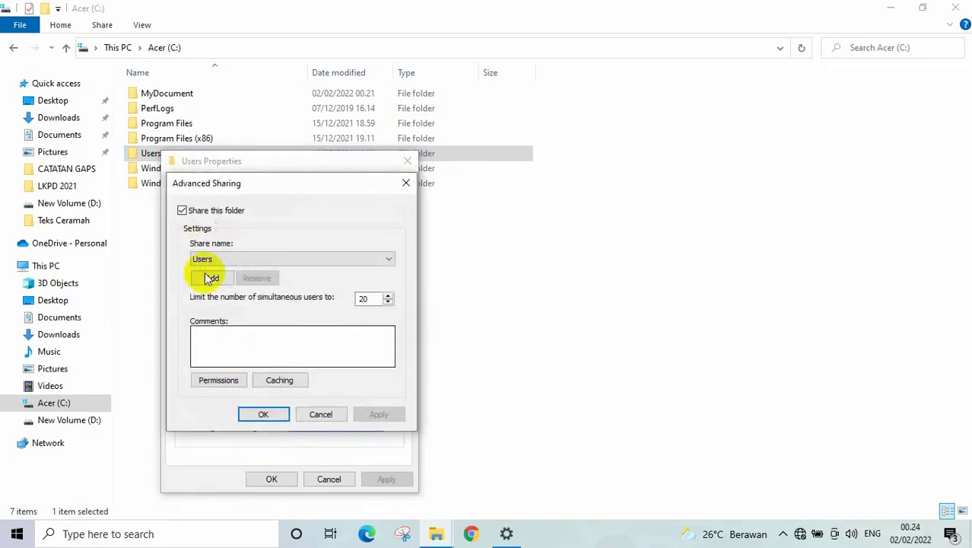
- Uncheck Share this folder for Users, confirm, close, then open \\192.150.3.2 via Run
click(182, 209)
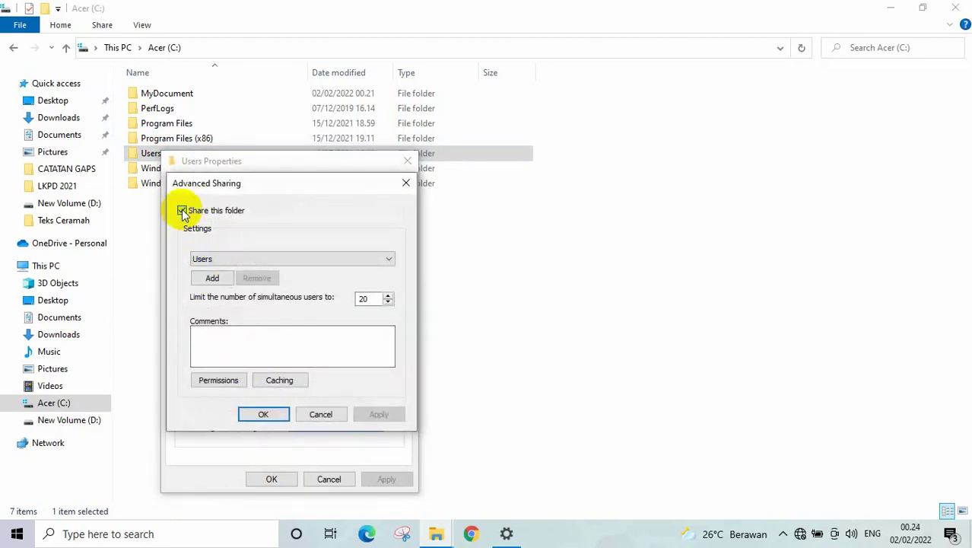
click(379, 417)
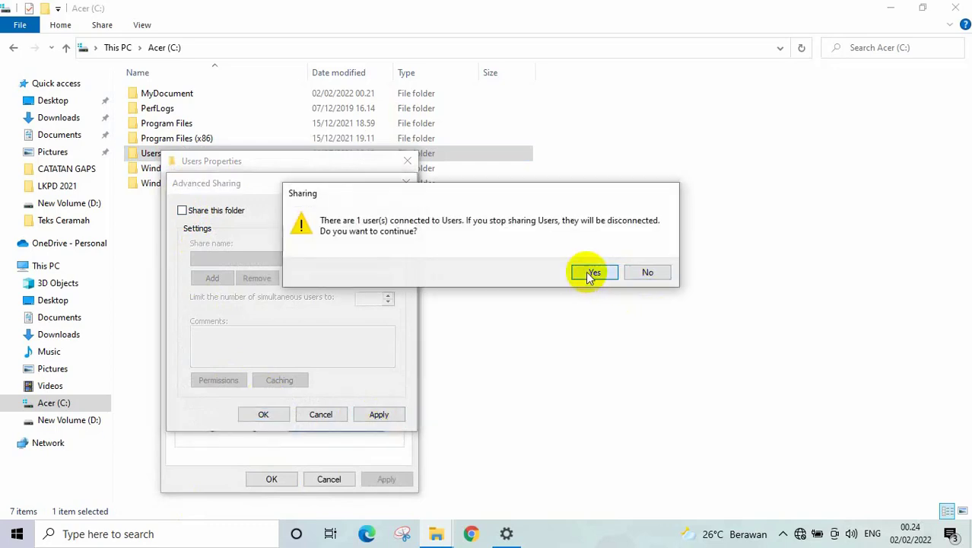
click(593, 273)
click(262, 415)
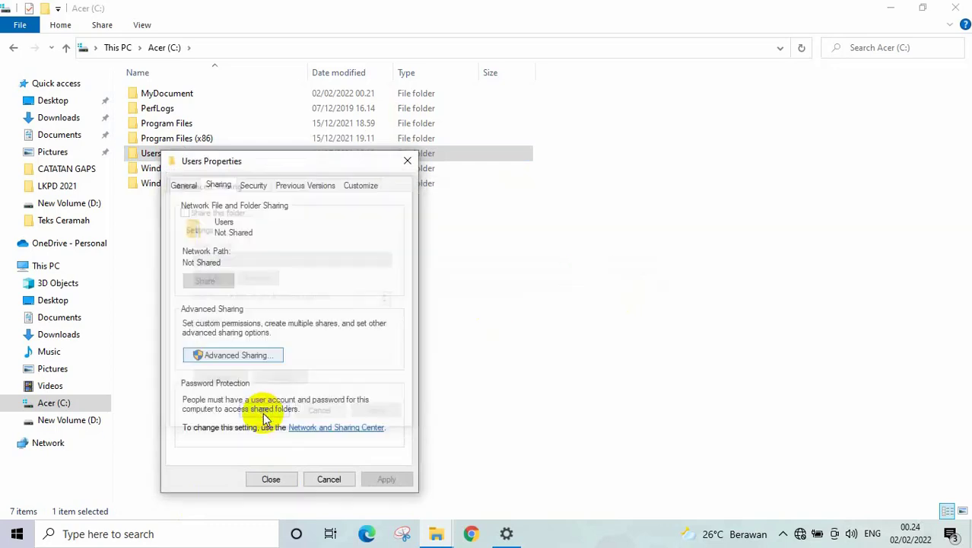
click(270, 479)
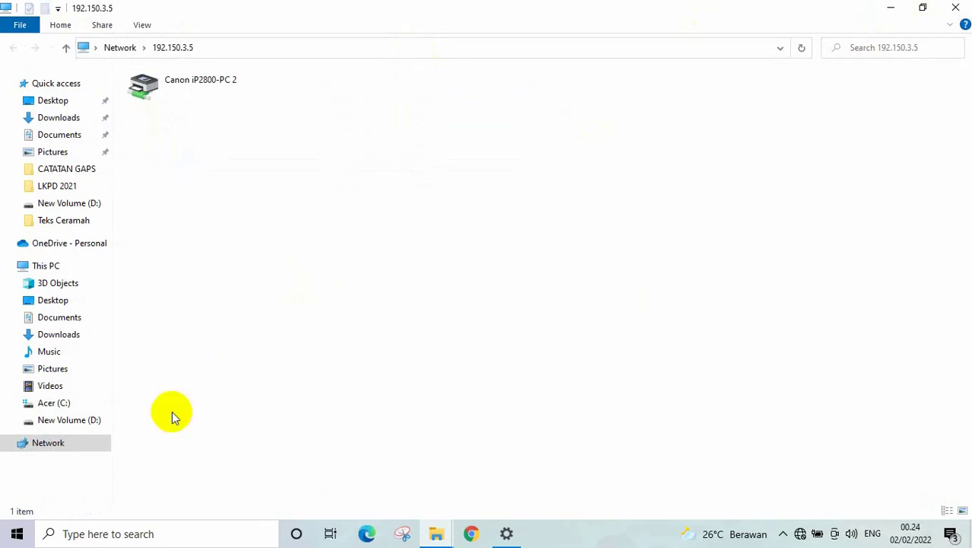
key(super+r)
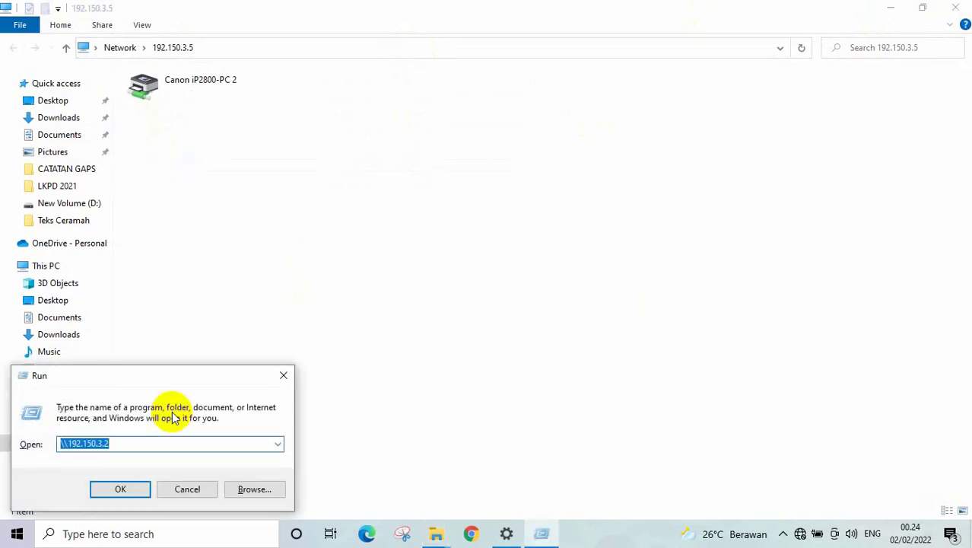
click(118, 507)
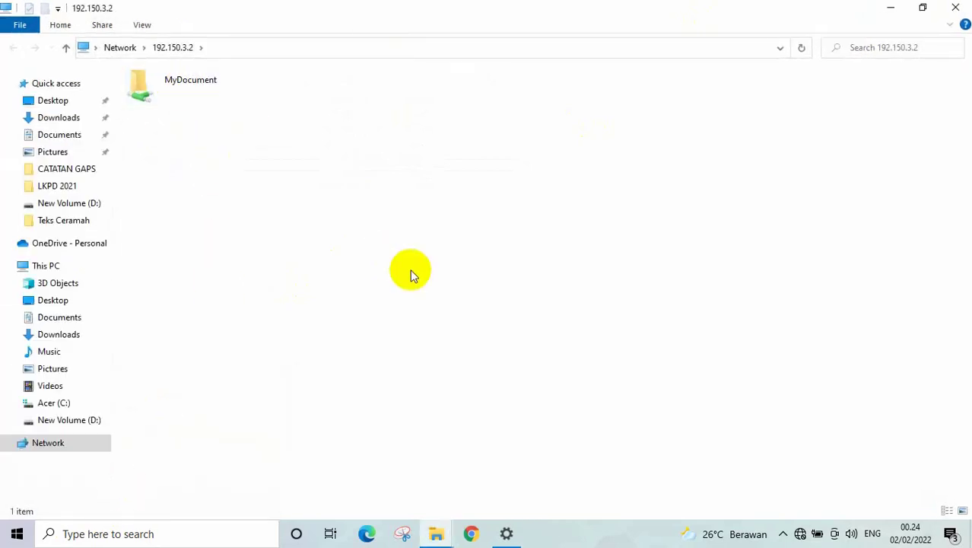
- Close the 192.150.3.2, 192.150.3.5 and Acer (C:) Explorer windows
click(960, 9)
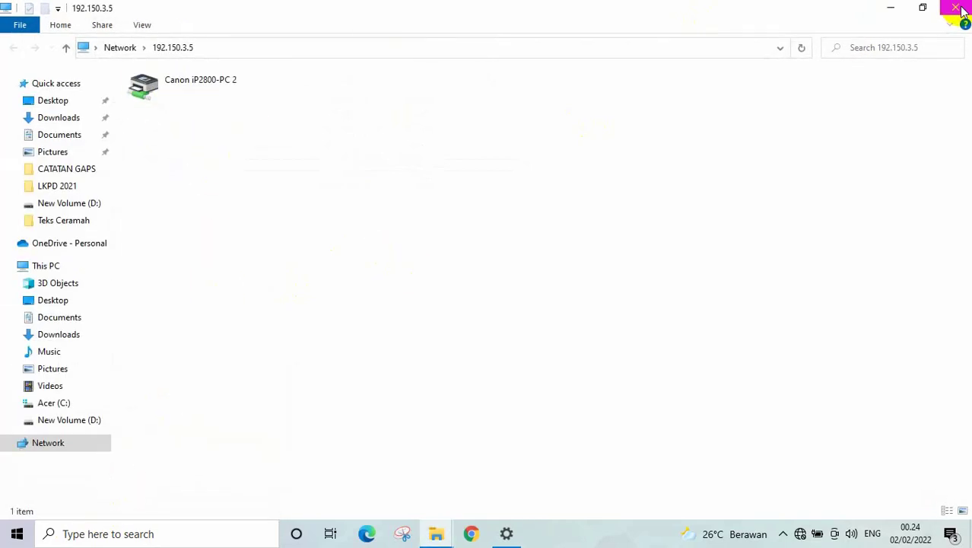
click(960, 10)
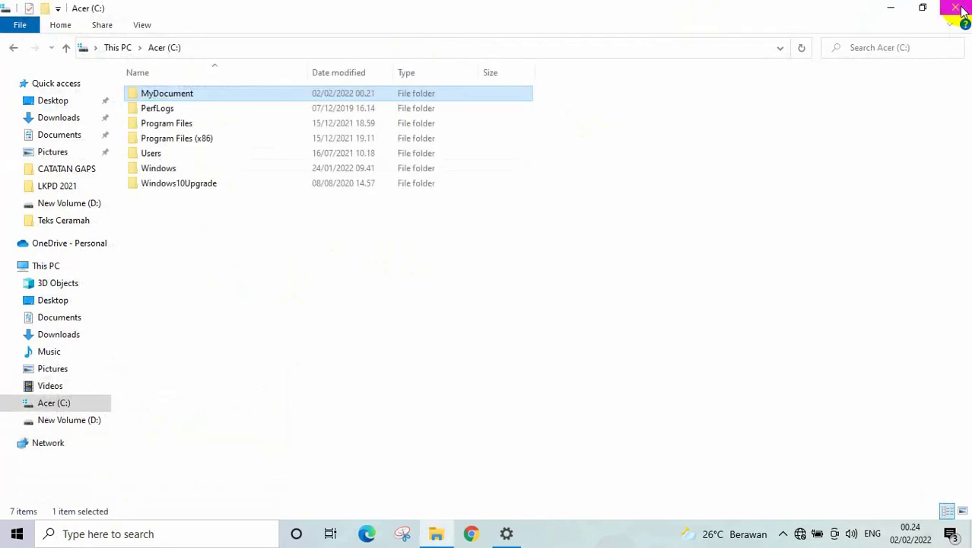
click(960, 10)
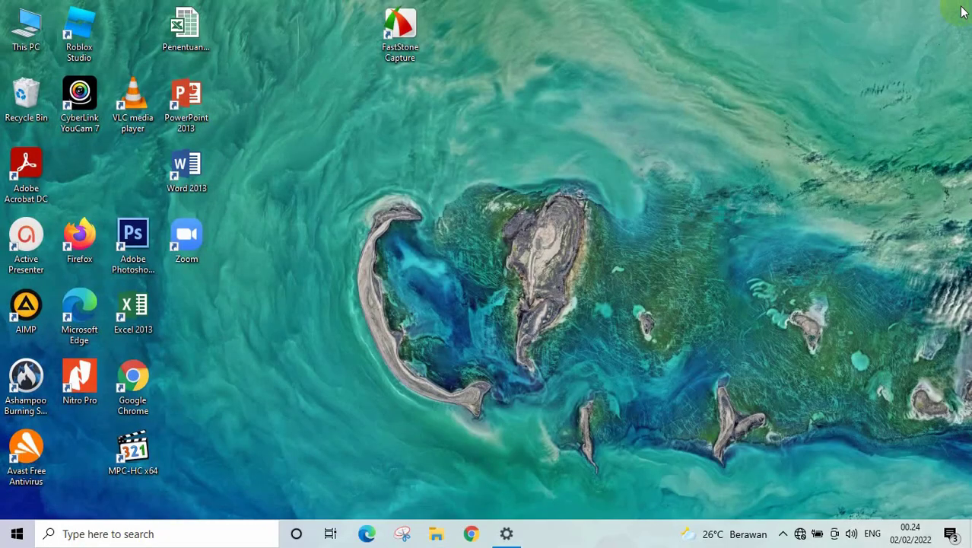
- Reach the Network and Sharing Center through the tray icon's Network & Internet settings
right_click(802, 532)
click(811, 513)
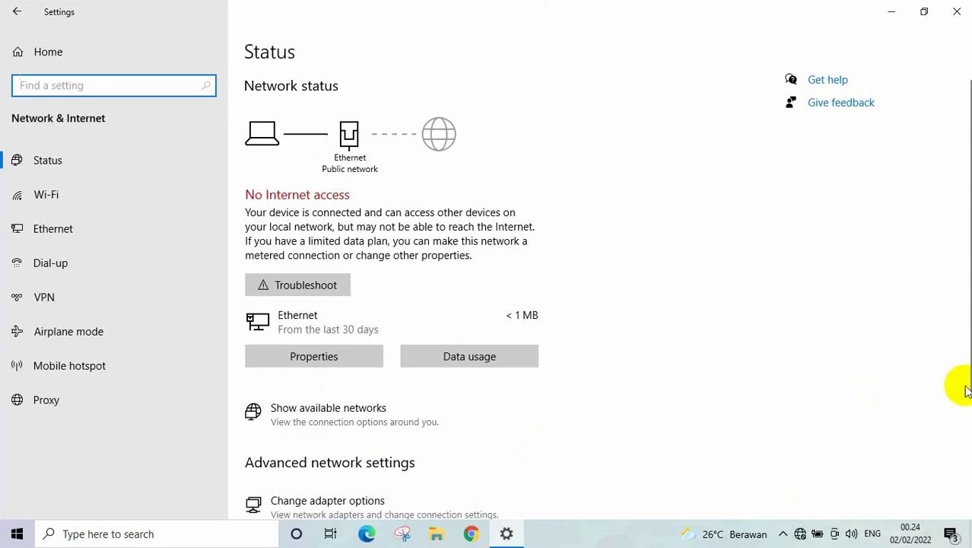
drag(961, 386, 960, 477)
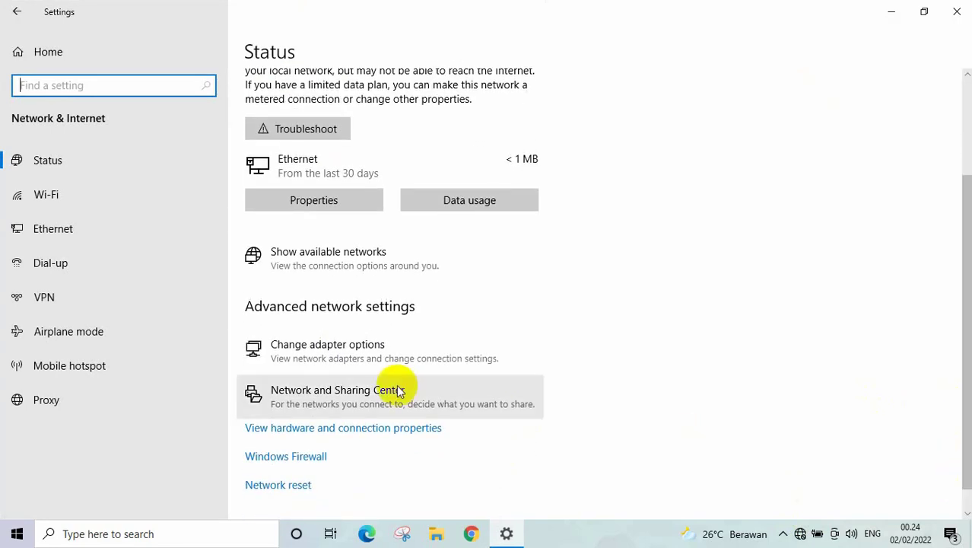
click(337, 399)
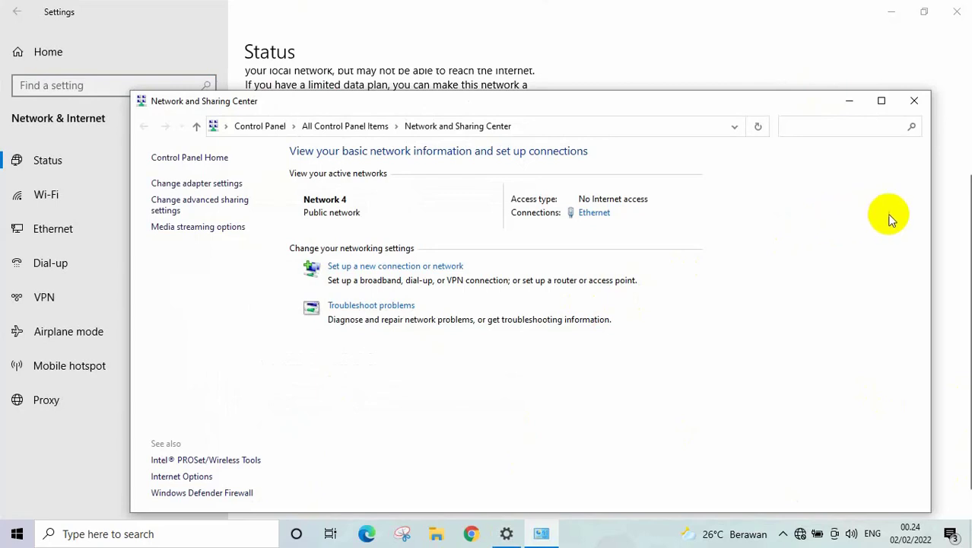
drag(959, 199, 960, 255)
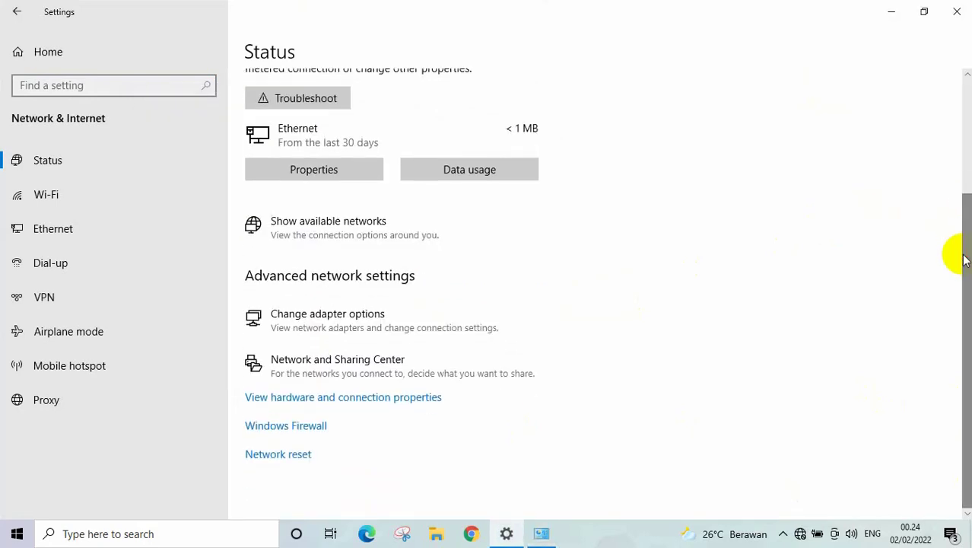
click(336, 368)
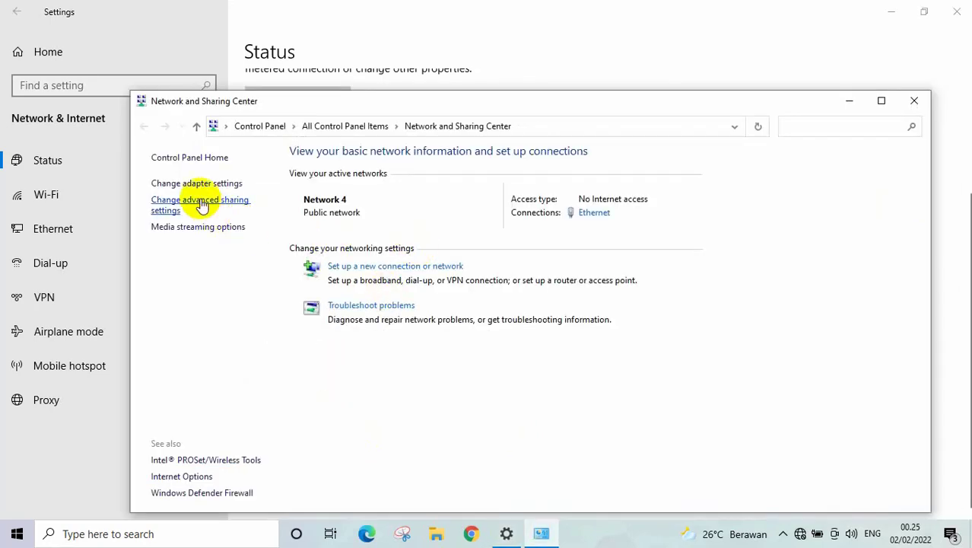
- Turn on file and printer sharing for private networks in the advanced sharing settings
click(200, 204)
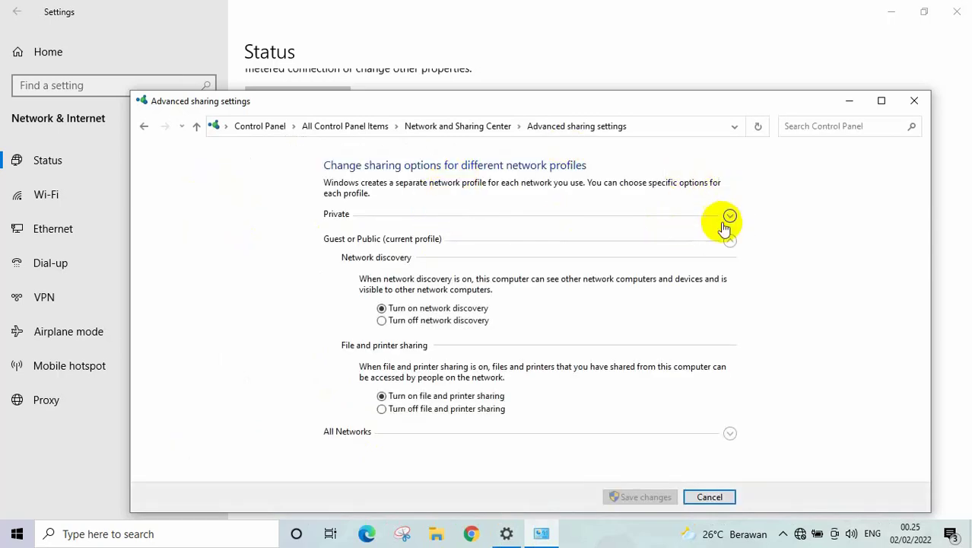
click(729, 217)
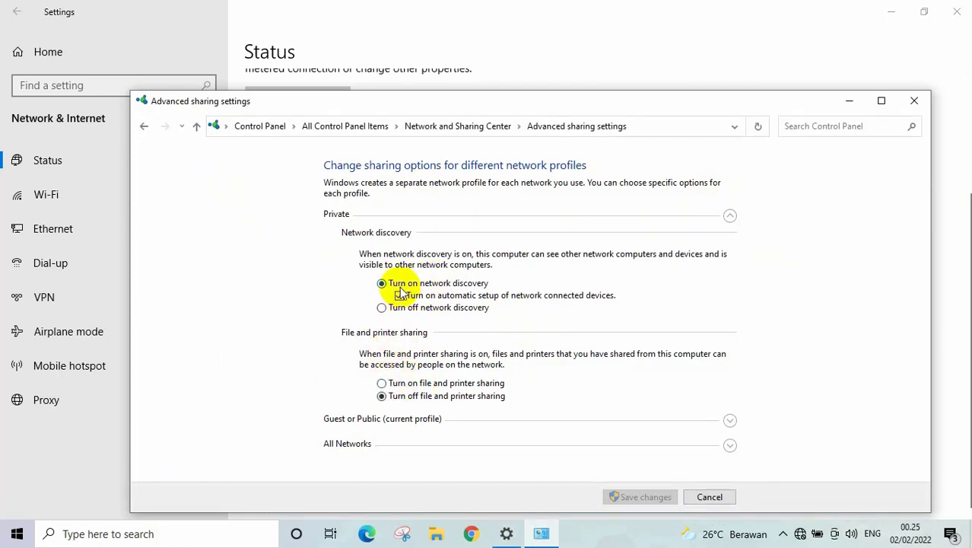
click(381, 383)
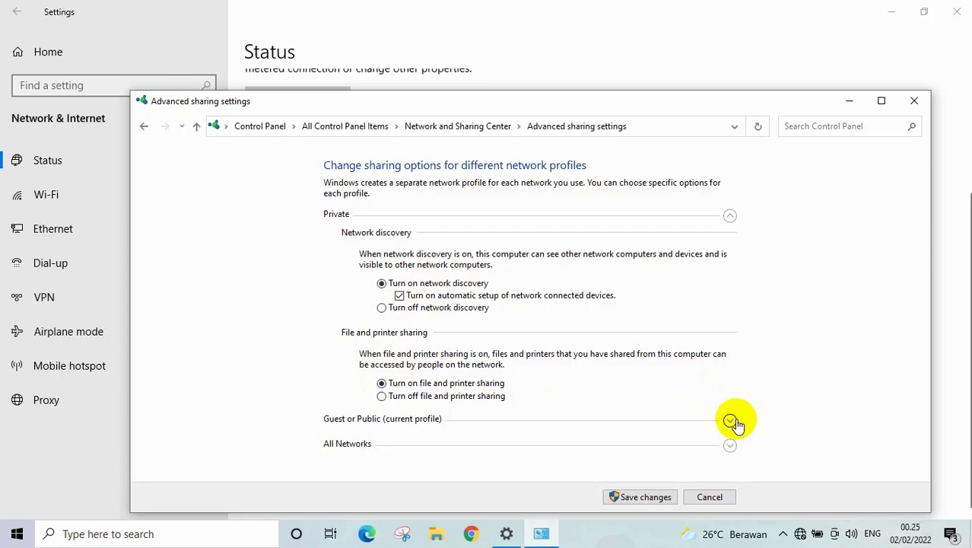
- Turn off password protected sharing under All Networks and save the changes
click(730, 420)
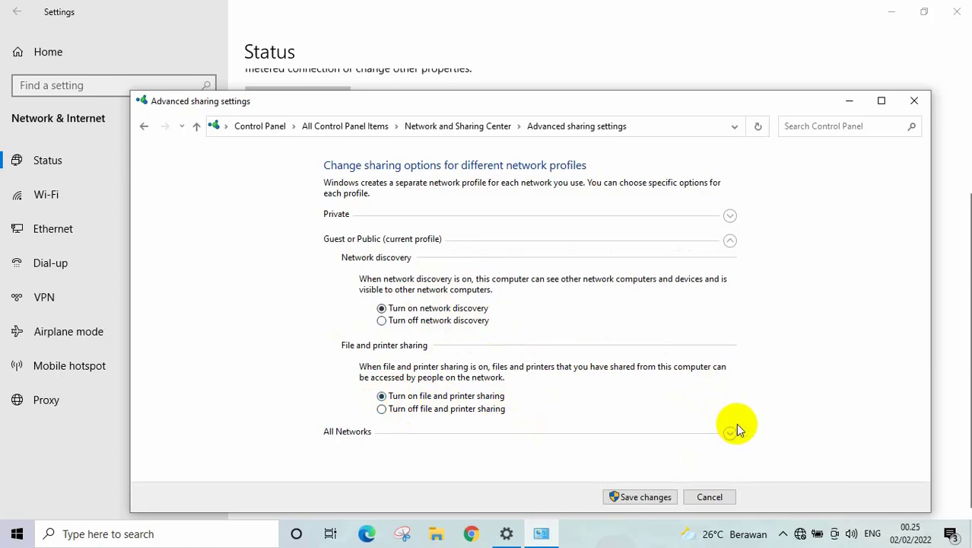
click(731, 433)
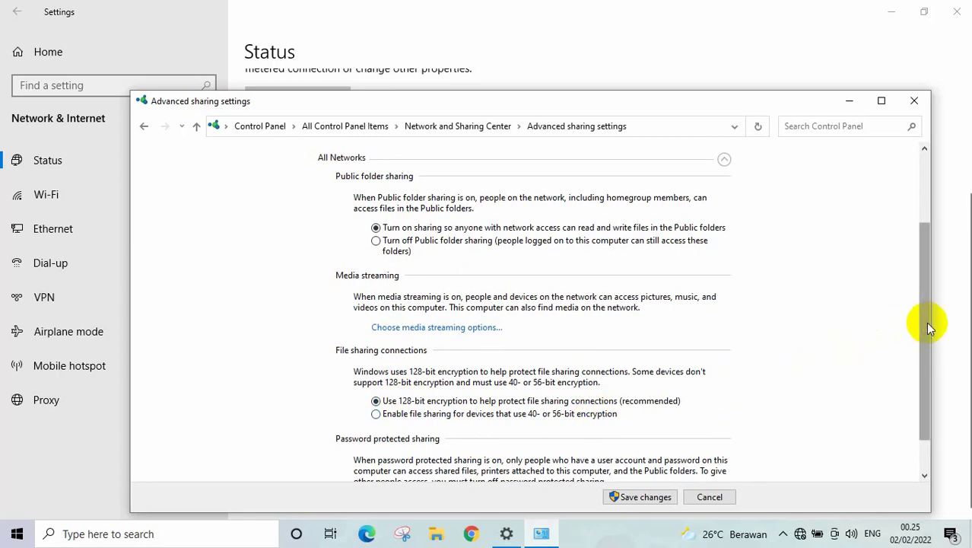
drag(925, 323, 928, 389)
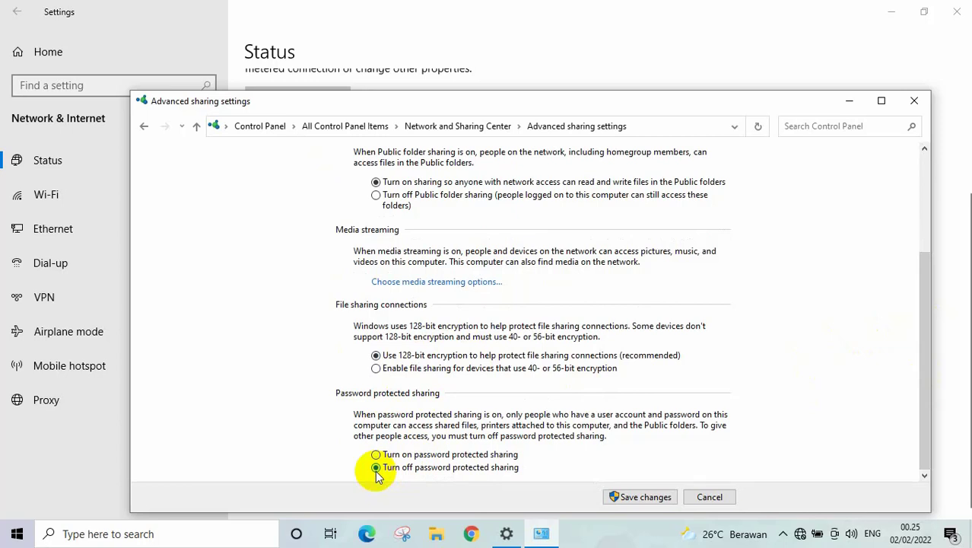
click(643, 497)
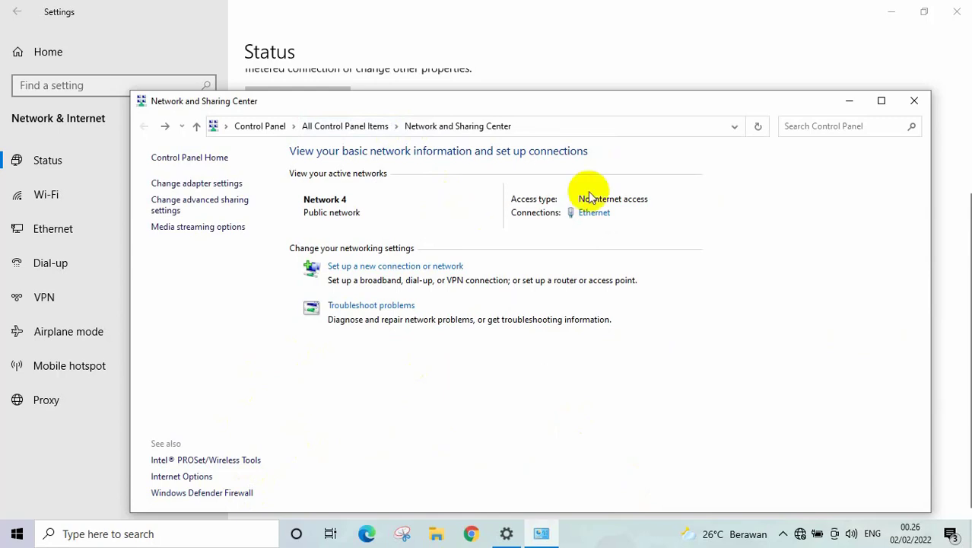
click(914, 100)
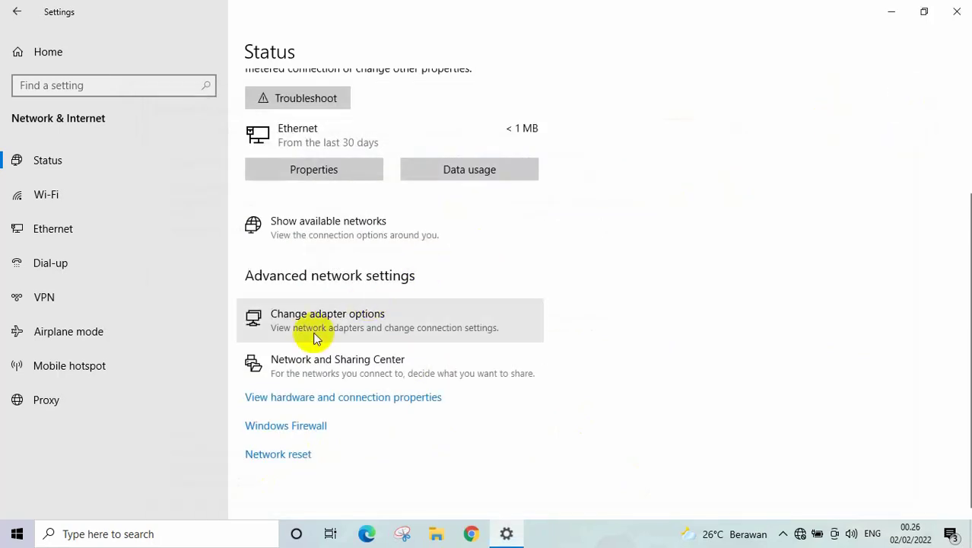
- Switch the Domain network firewall off in Firewall & network protection
click(262, 430)
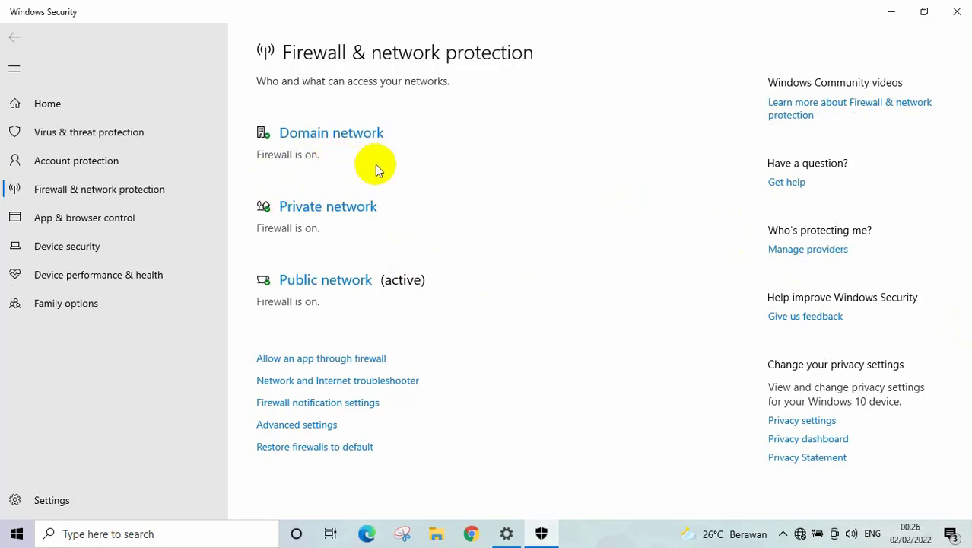
click(315, 134)
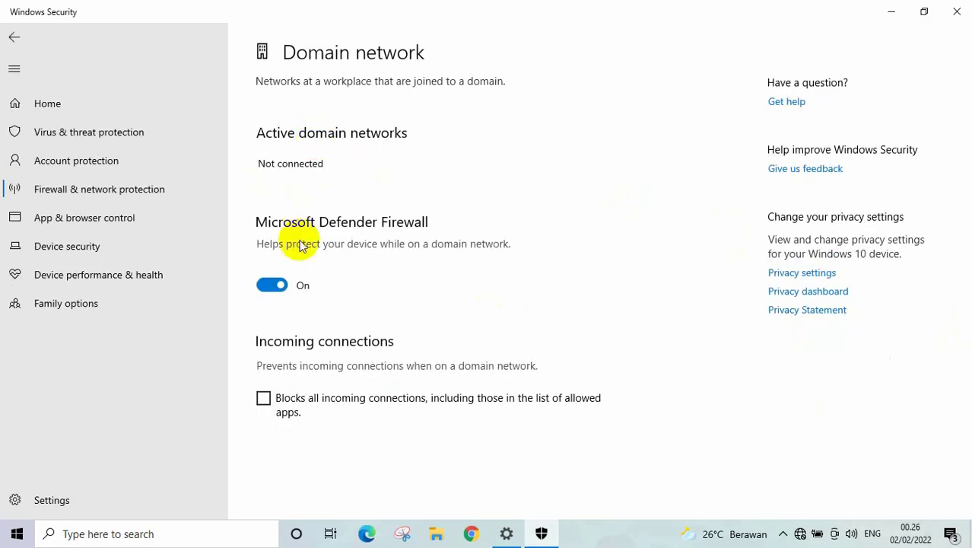
click(267, 287)
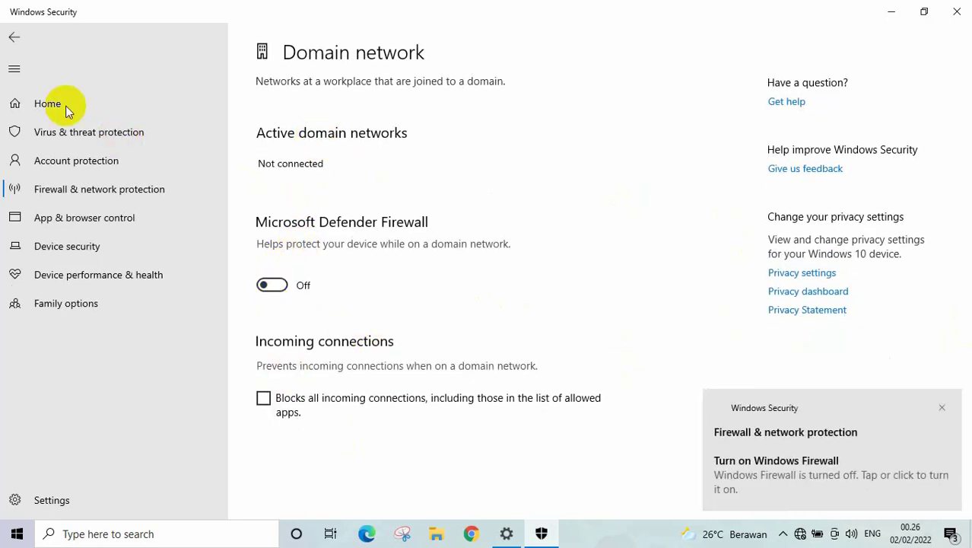
click(13, 35)
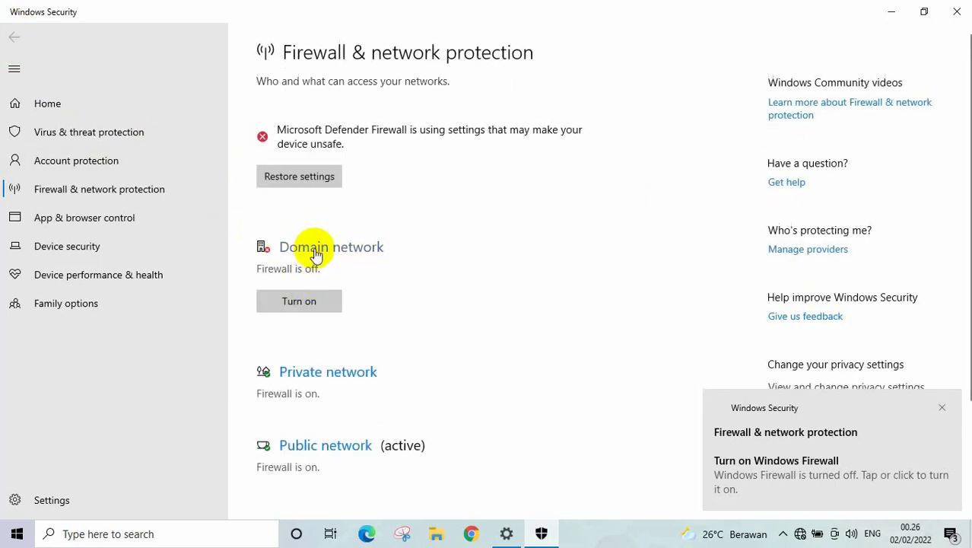
click(315, 247)
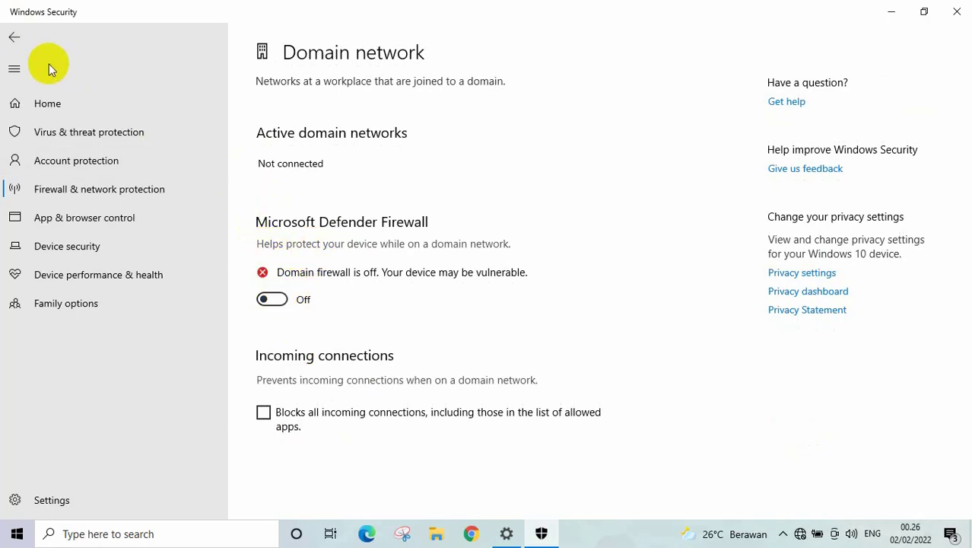
click(12, 35)
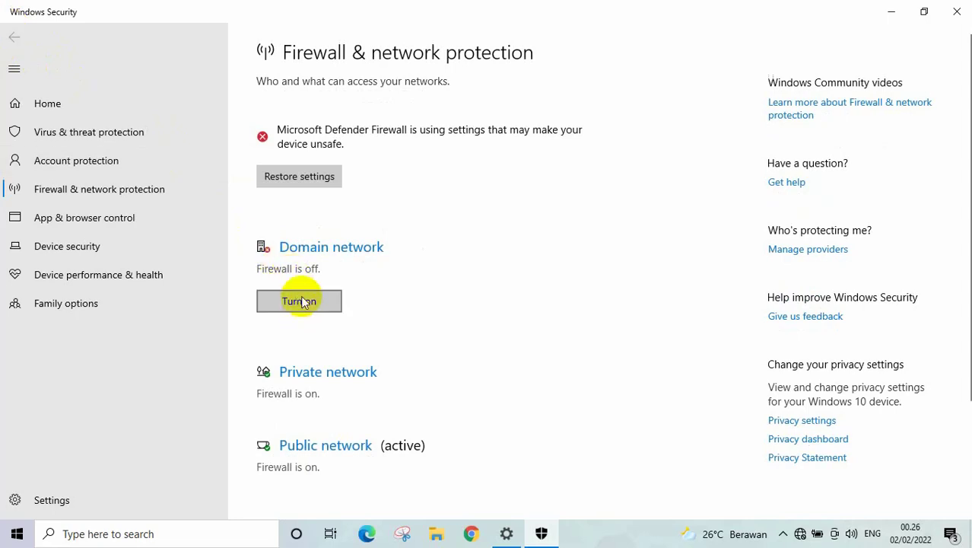
- Switch off the Private and Public network firewalls, then close Windows Security and Settings
click(318, 377)
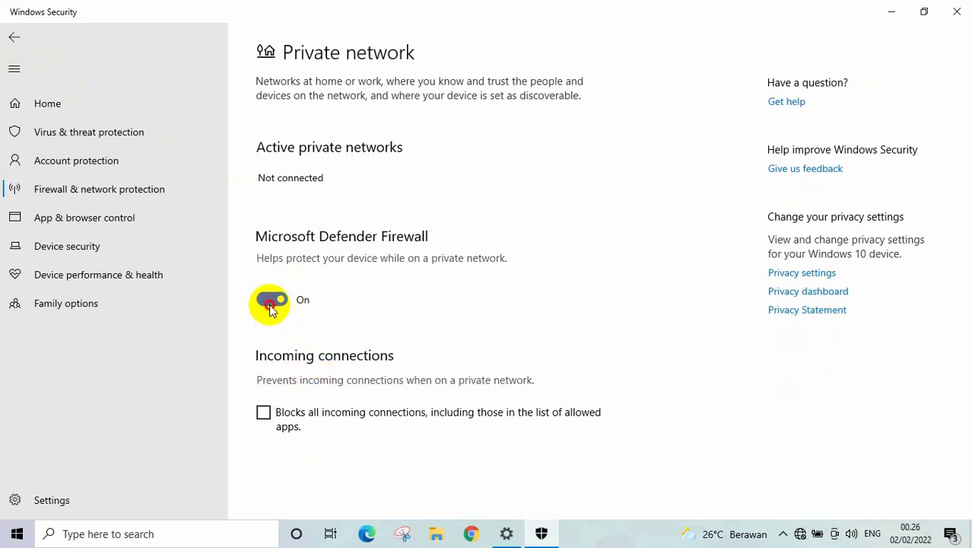
click(270, 302)
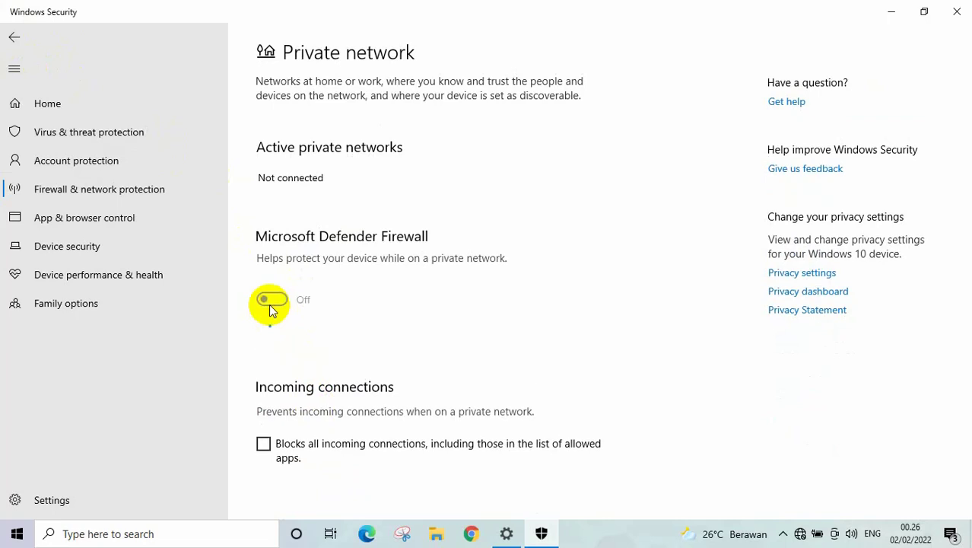
click(9, 40)
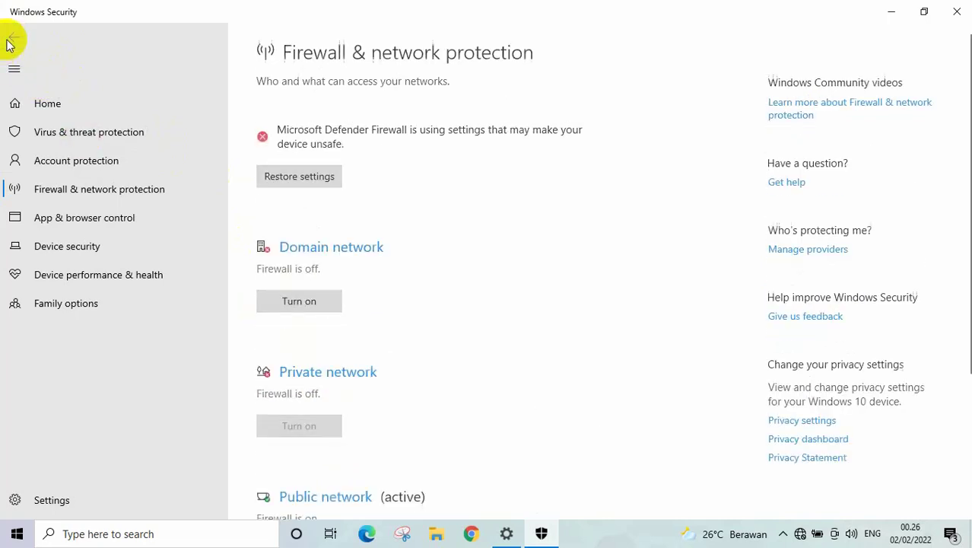
click(347, 498)
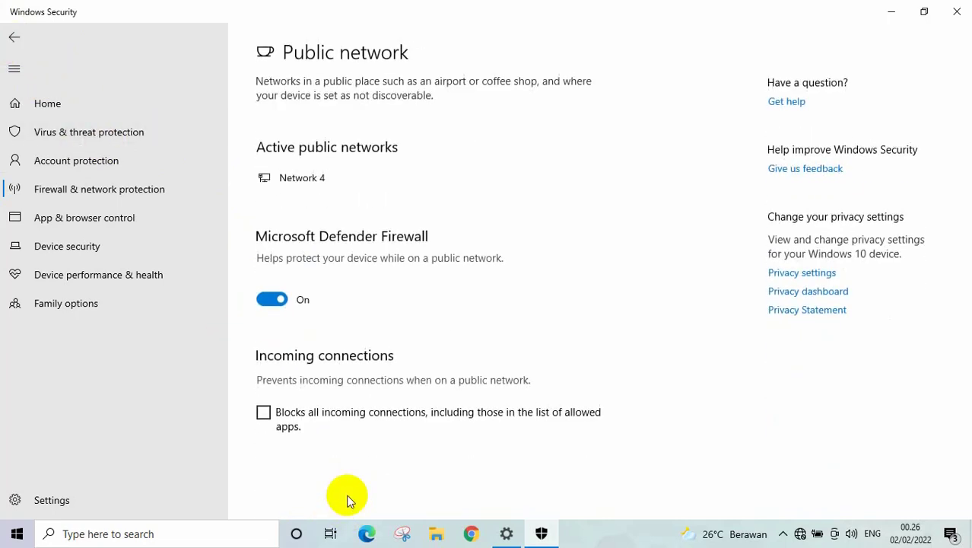
click(265, 304)
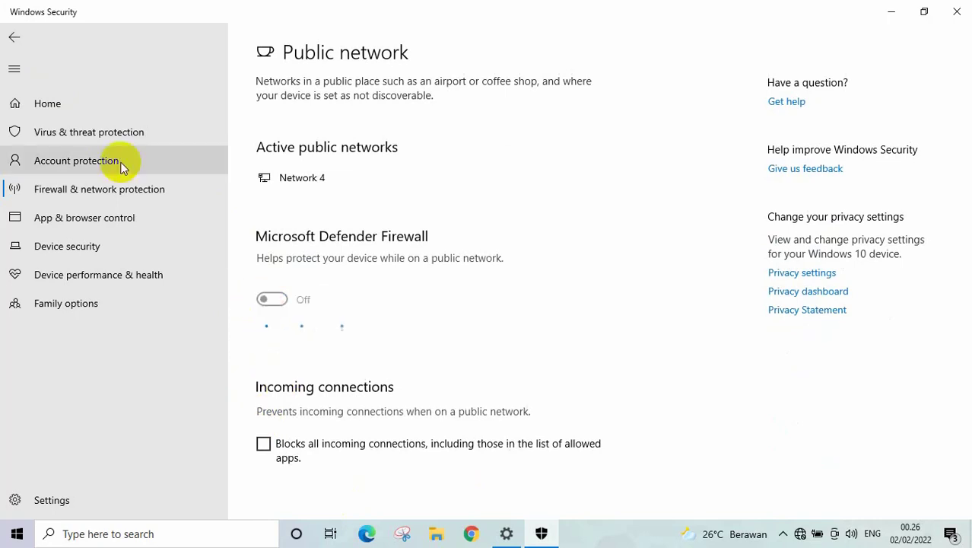
click(15, 38)
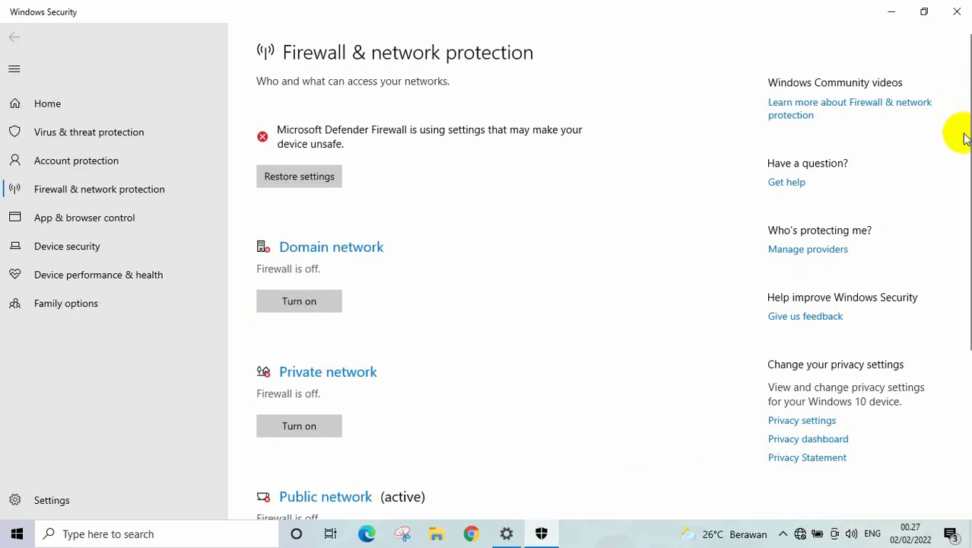
drag(965, 141, 957, 320)
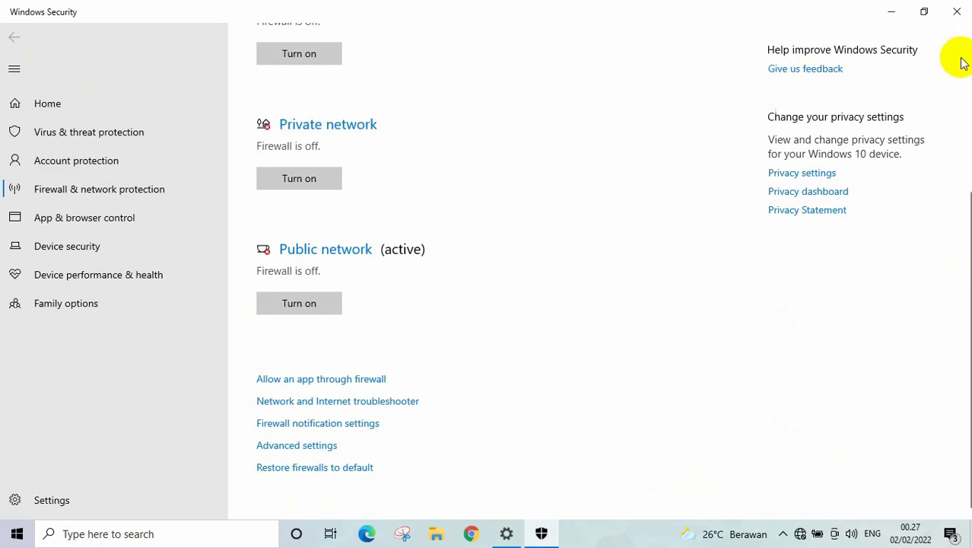
click(956, 15)
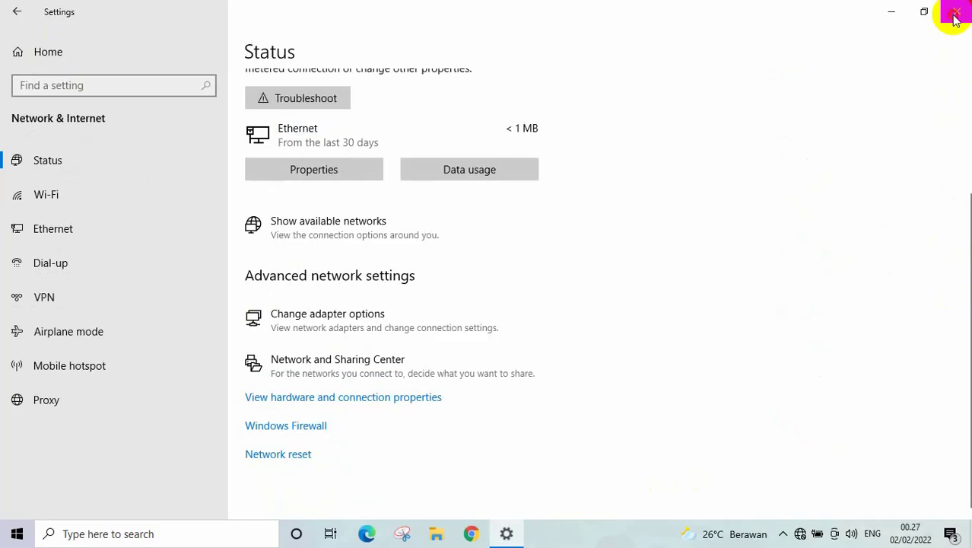
click(953, 14)
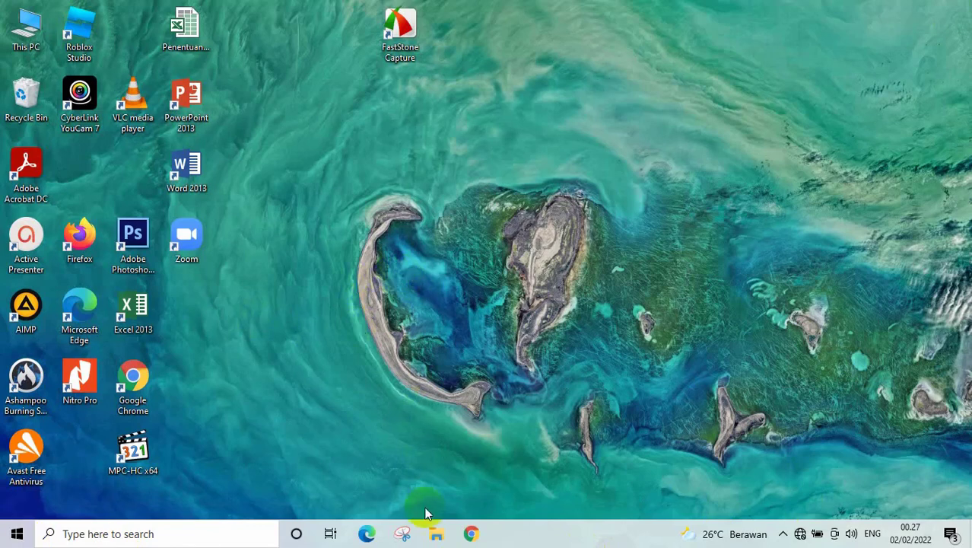
- Open This PC's Properties from File Explorer to show the device specifications
click(437, 536)
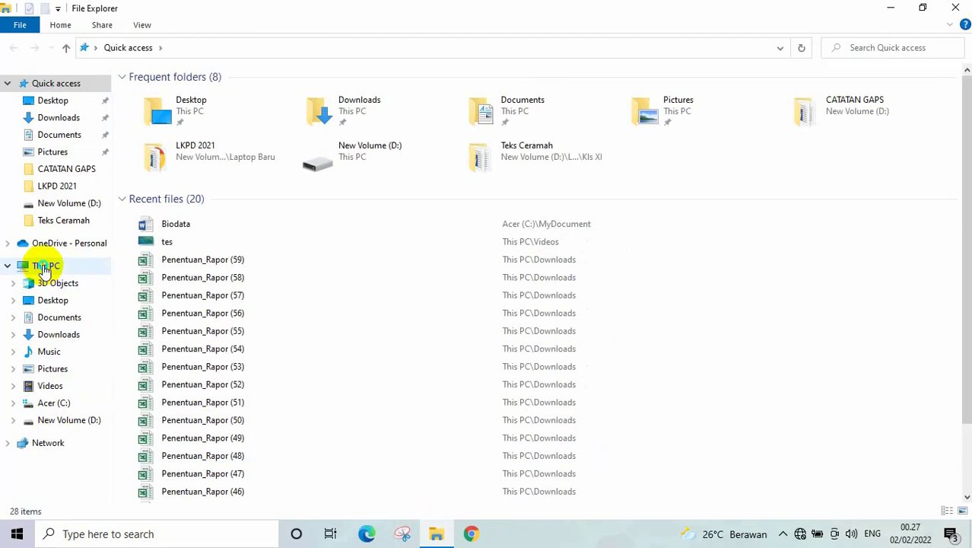
right_click(43, 267)
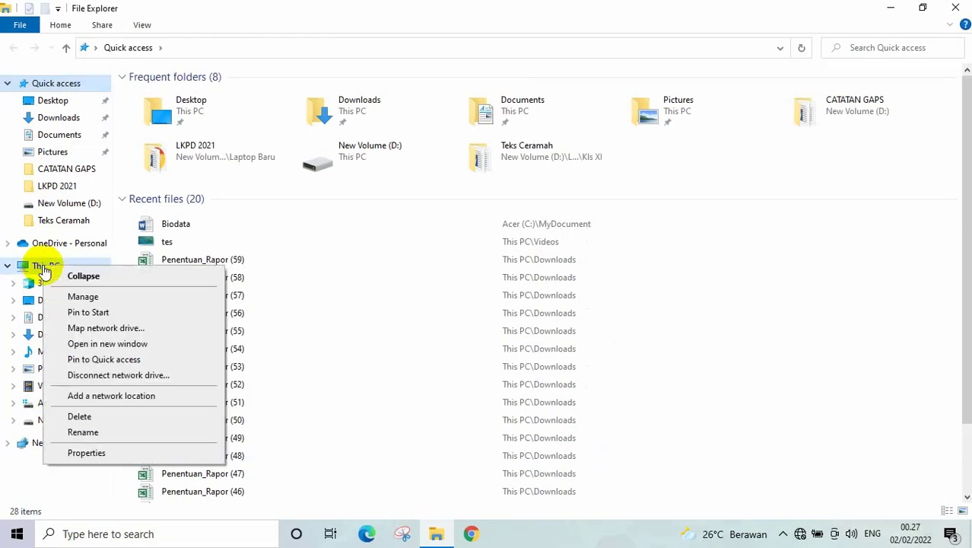
click(87, 451)
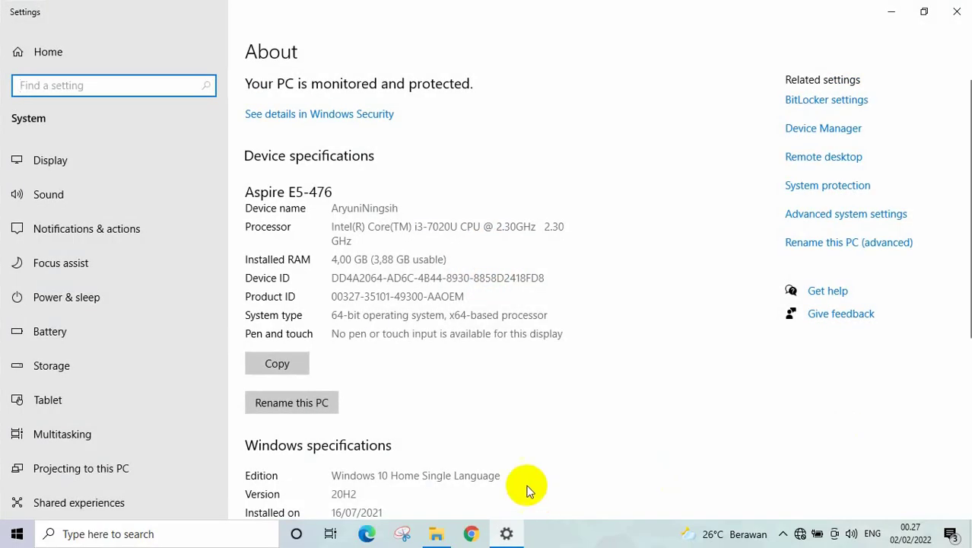
click(842, 217)
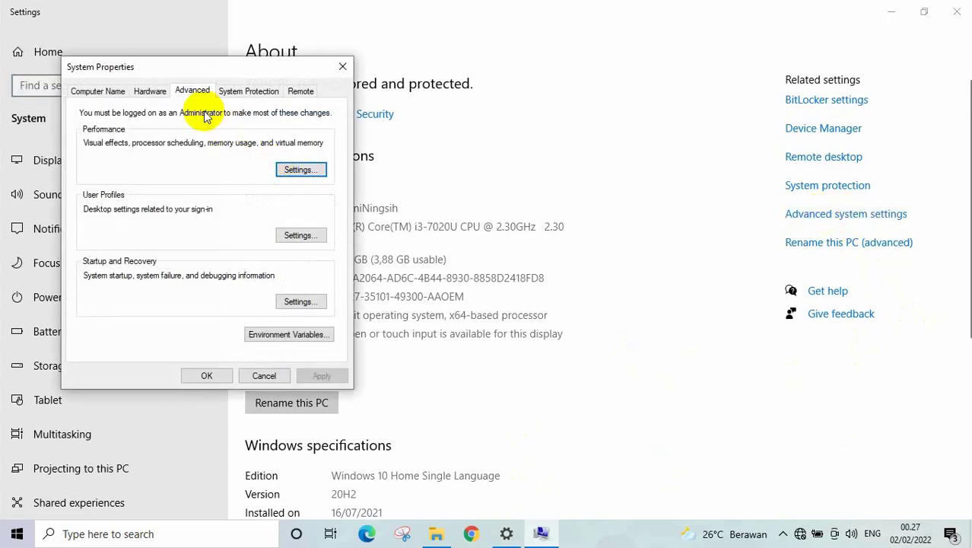
click(99, 91)
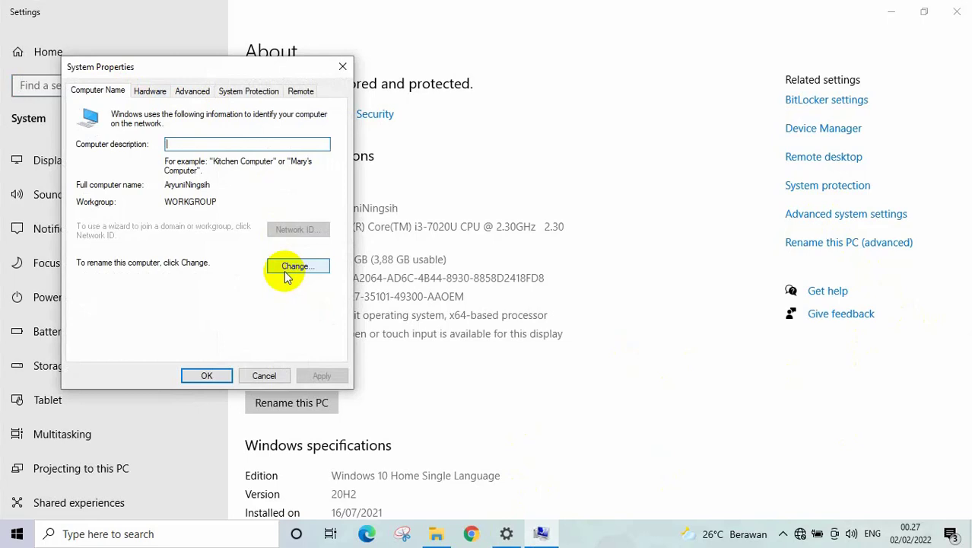
click(285, 275)
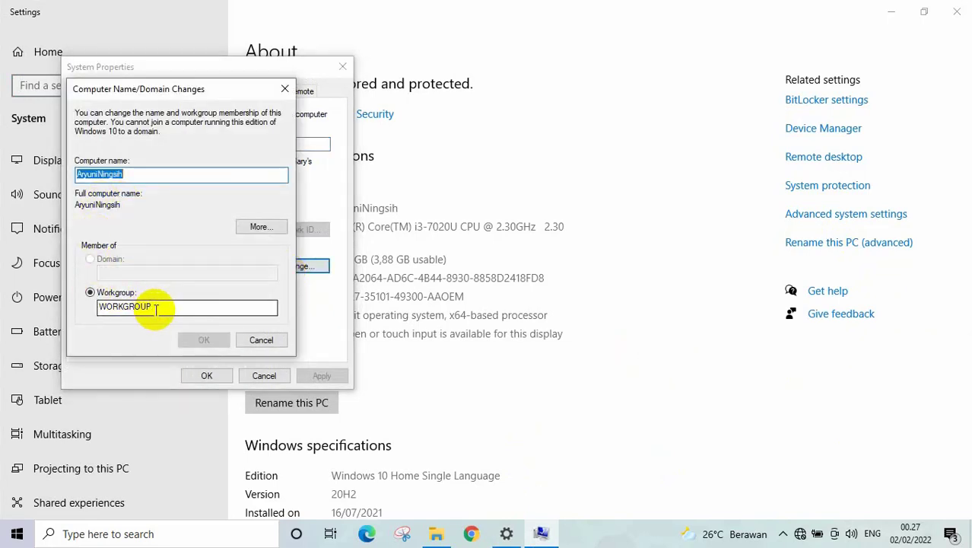
click(152, 305)
drag(152, 306, 2, 312)
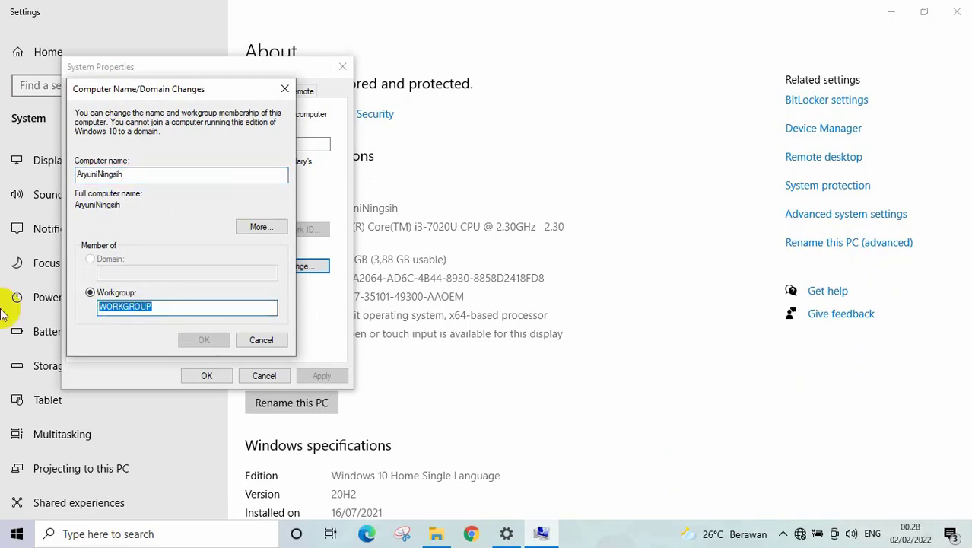
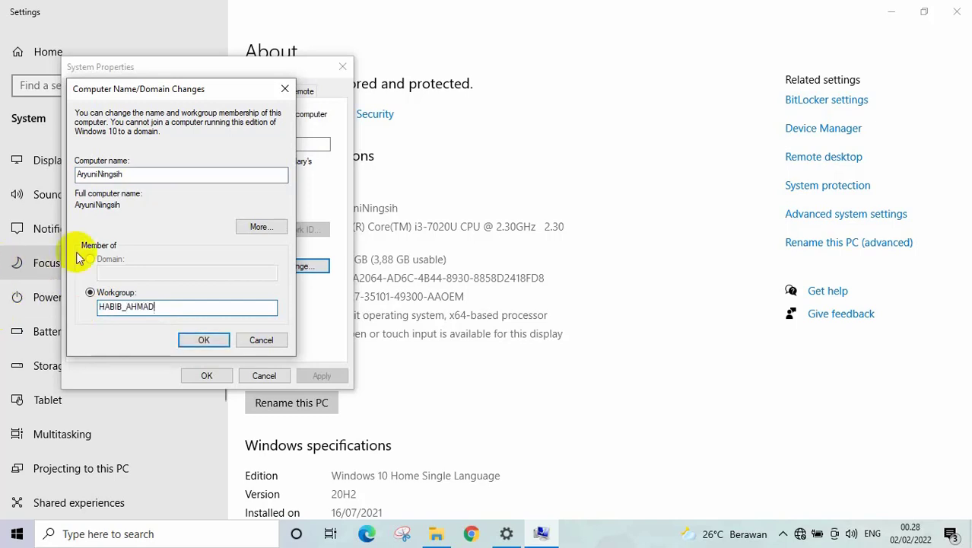
click(199, 340)
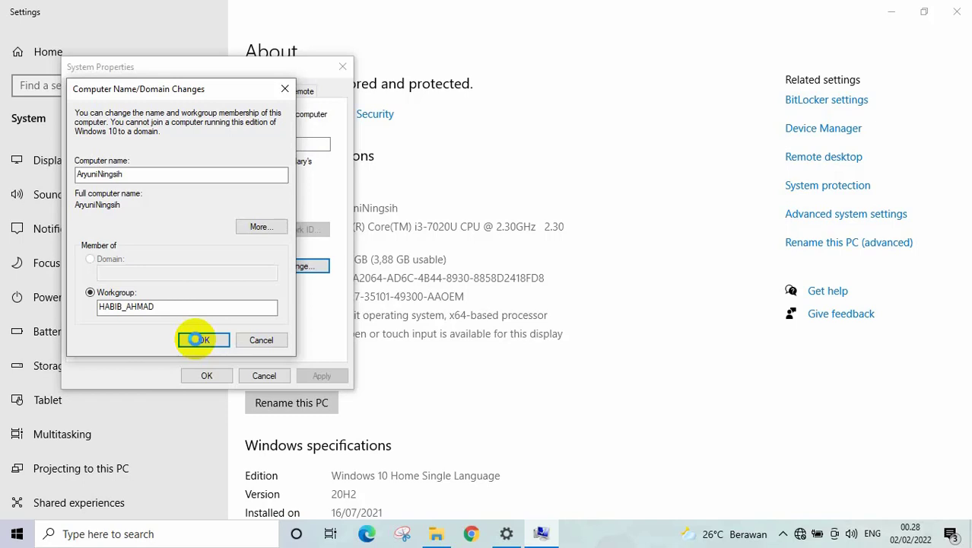
- Apply the workgroup change and acknowledge the welcome and restart messages
click(199, 339)
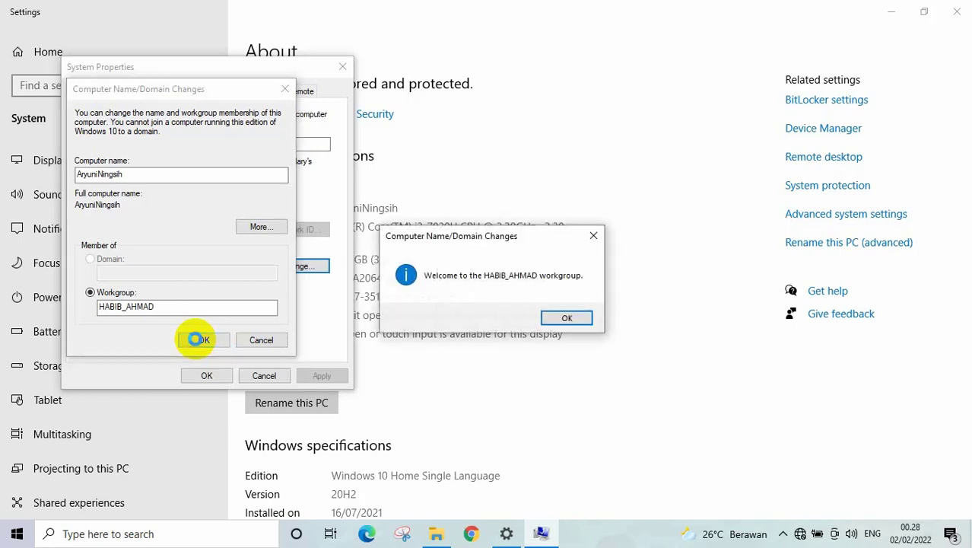
click(566, 318)
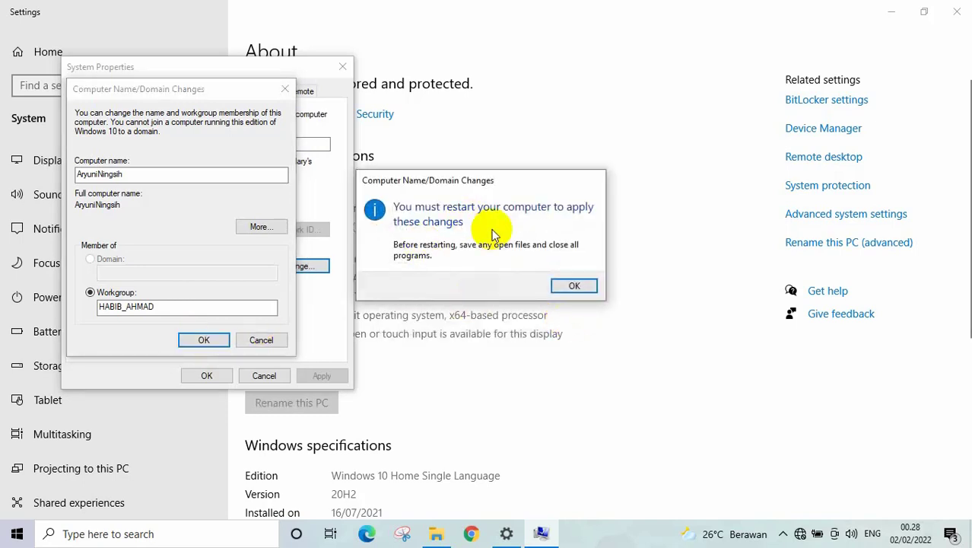
click(200, 340)
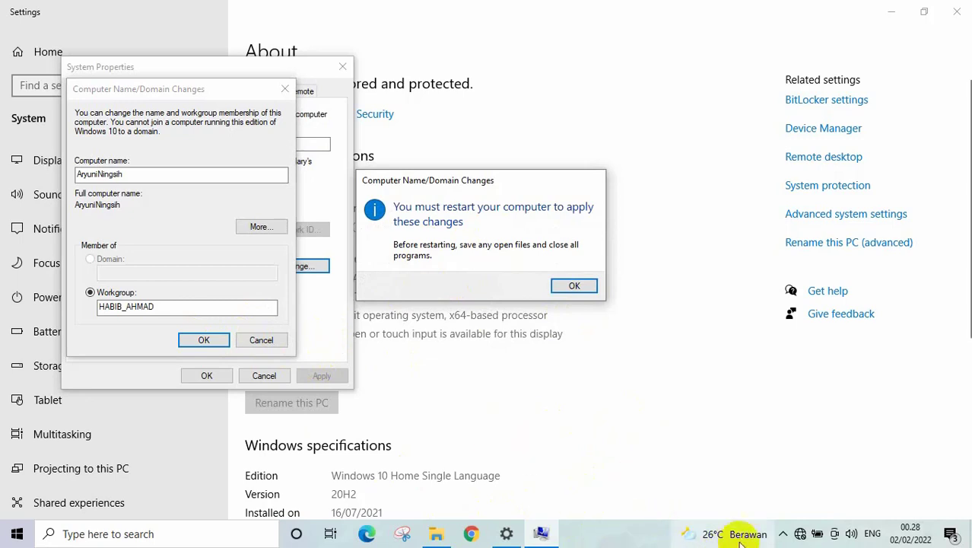
click(623, 541)
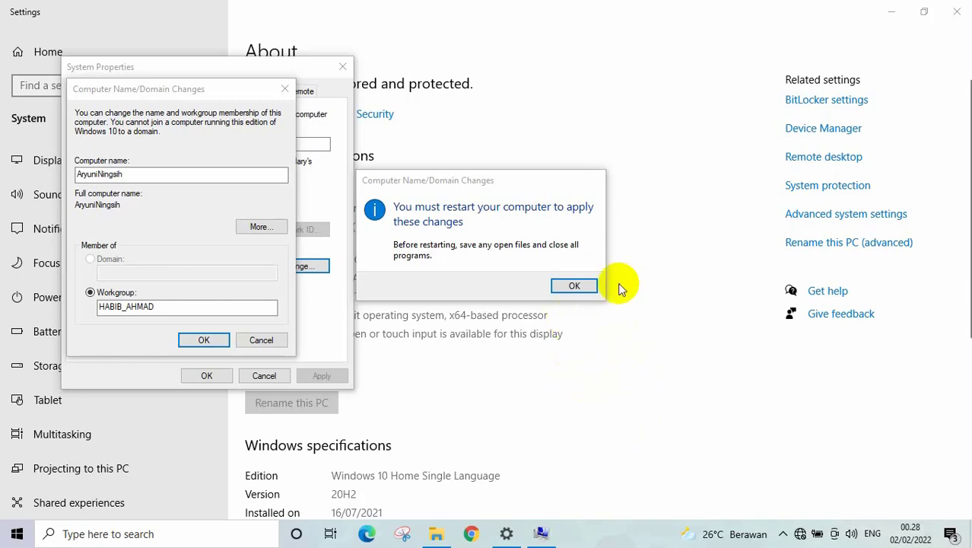
click(575, 287)
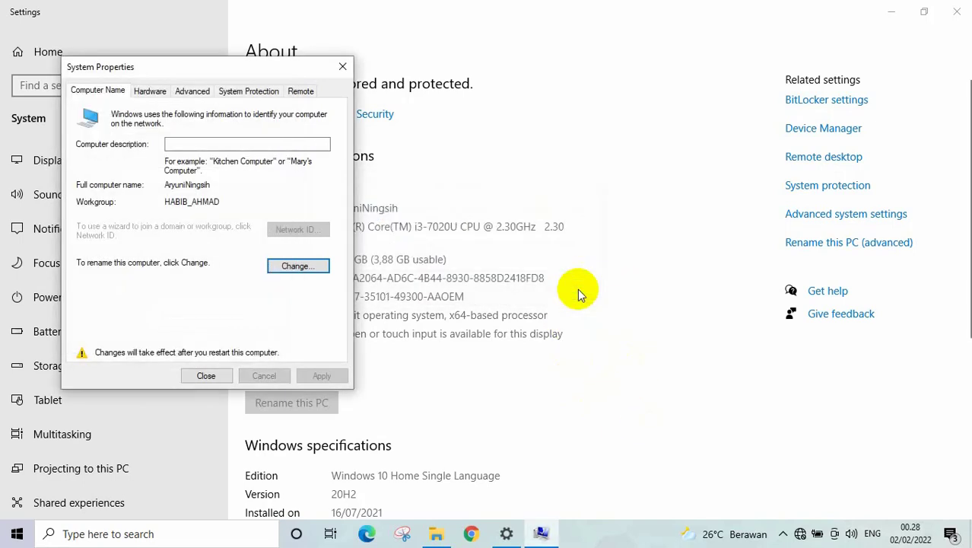
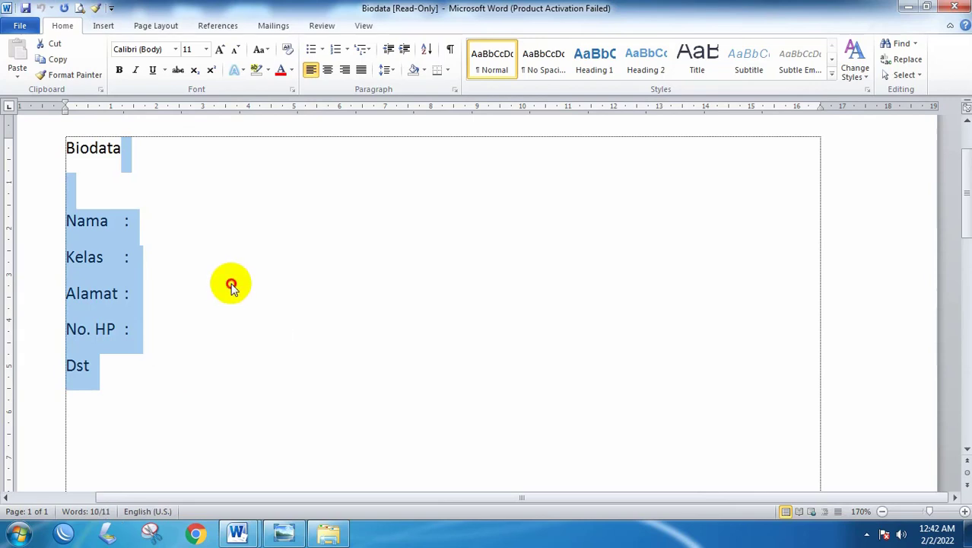
- Deselect the Biodata text, scroll to the top and close the read-only document
click(232, 283)
click(256, 228)
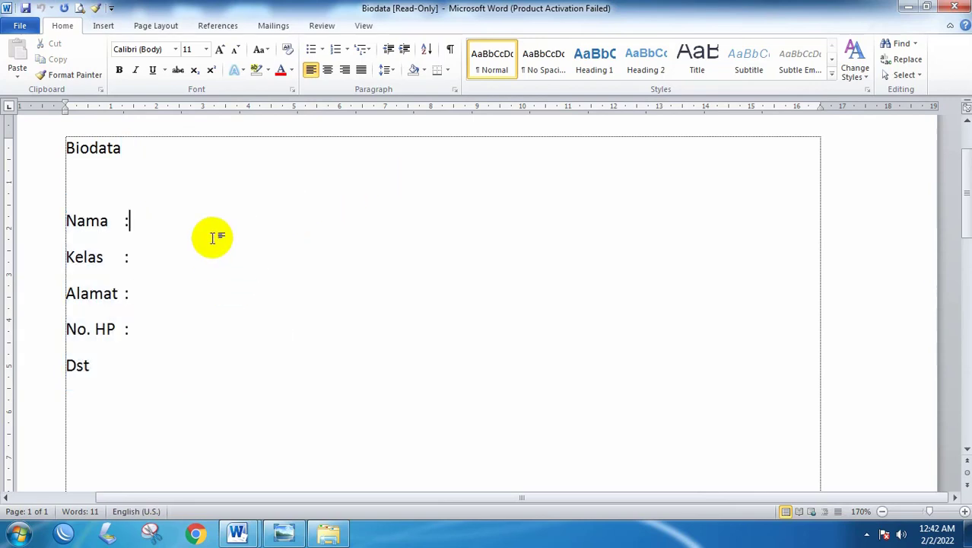
scroll(217, 220, up, 3)
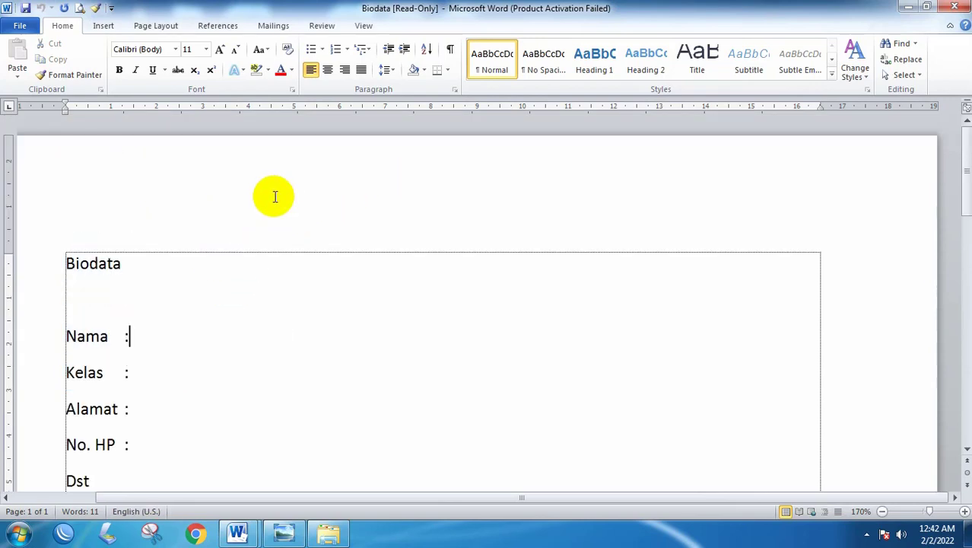
click(959, 8)
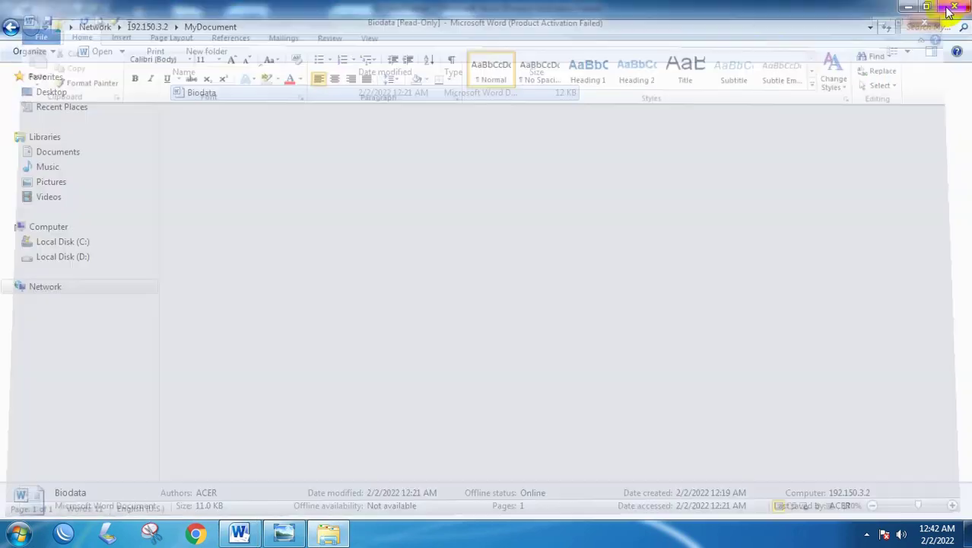
- Close the MyDocument folder window shared from 192.150.3.2
click(954, 8)
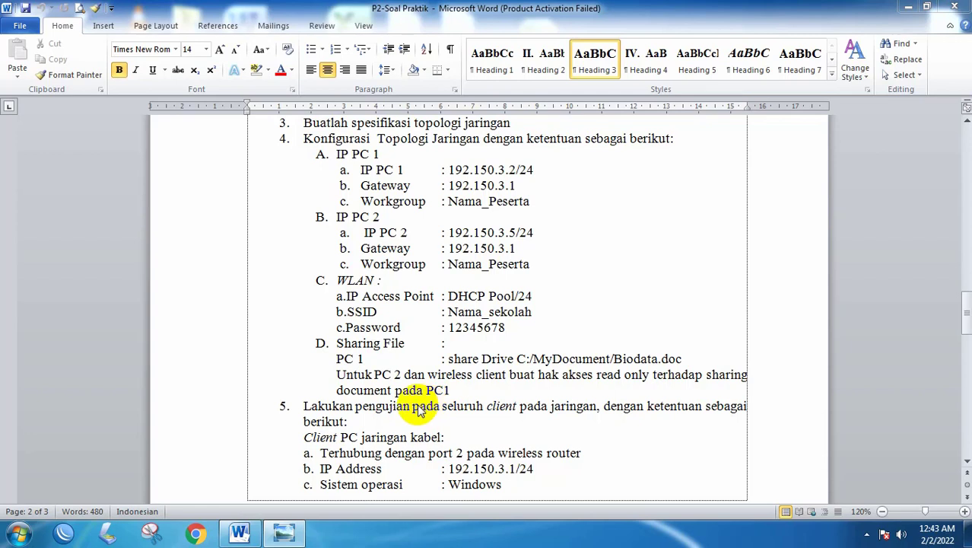
- Bring the P2-Soal Praktik task sheet to the front to read its Sharing File section
click(476, 382)
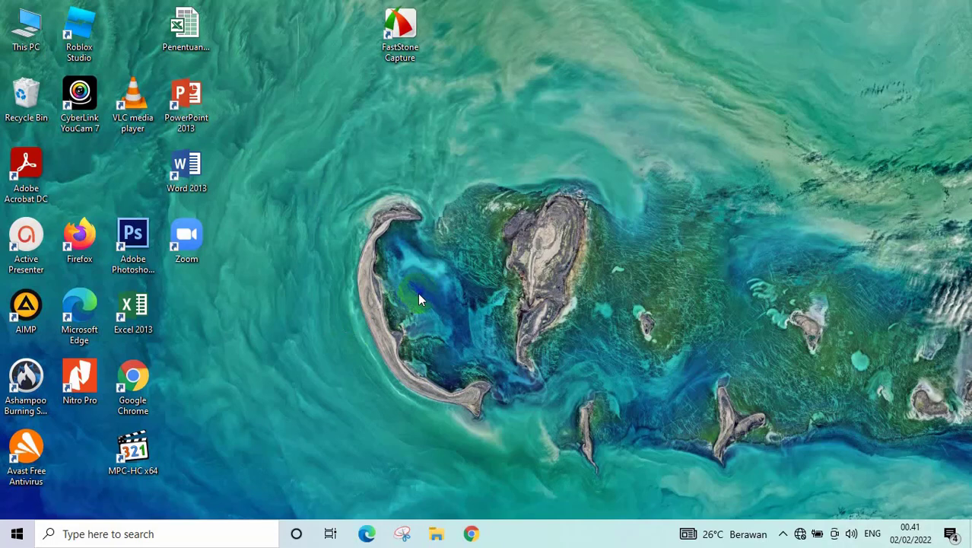
- Open \\192.150.3.5 from the Run dialog by changing the address's last digit to 5
key(super+r)
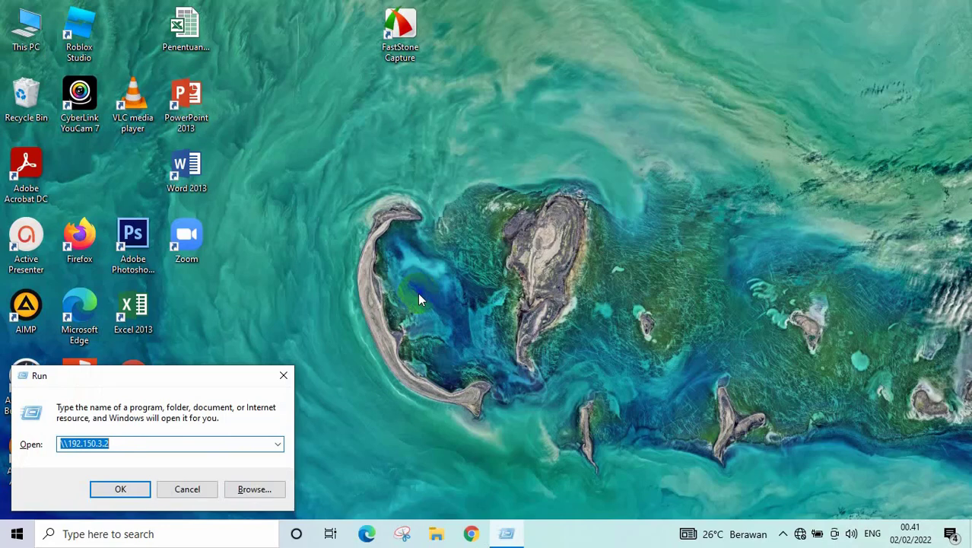
key(Right)
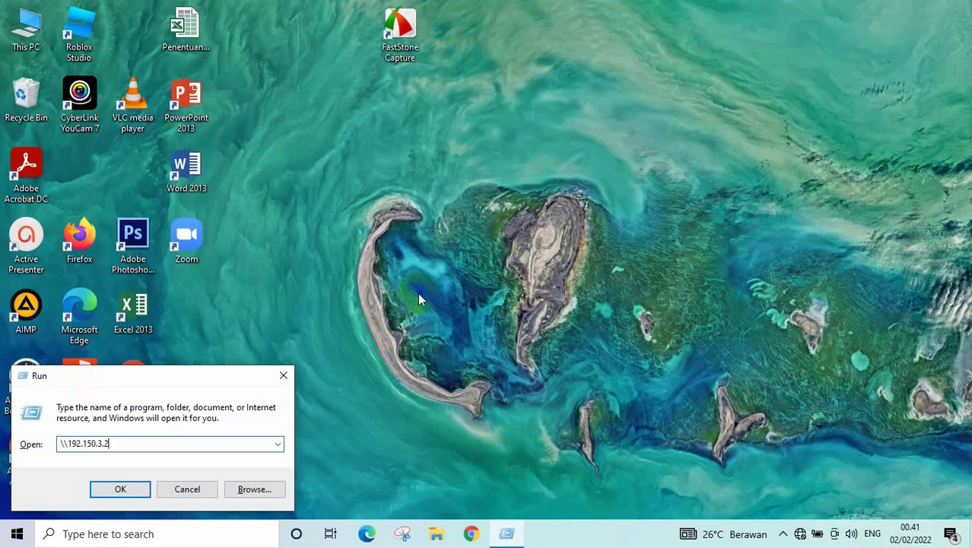
key(BackSpace)
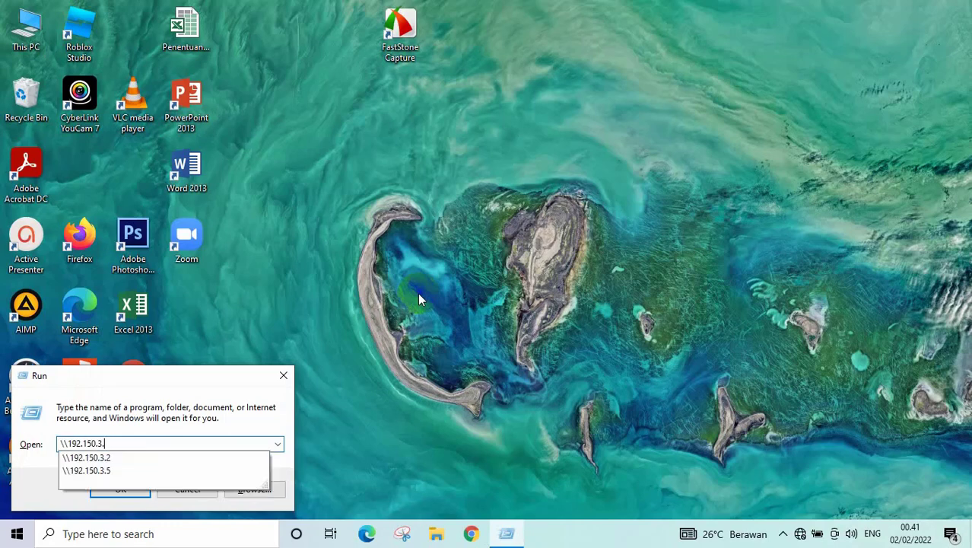
text(5)
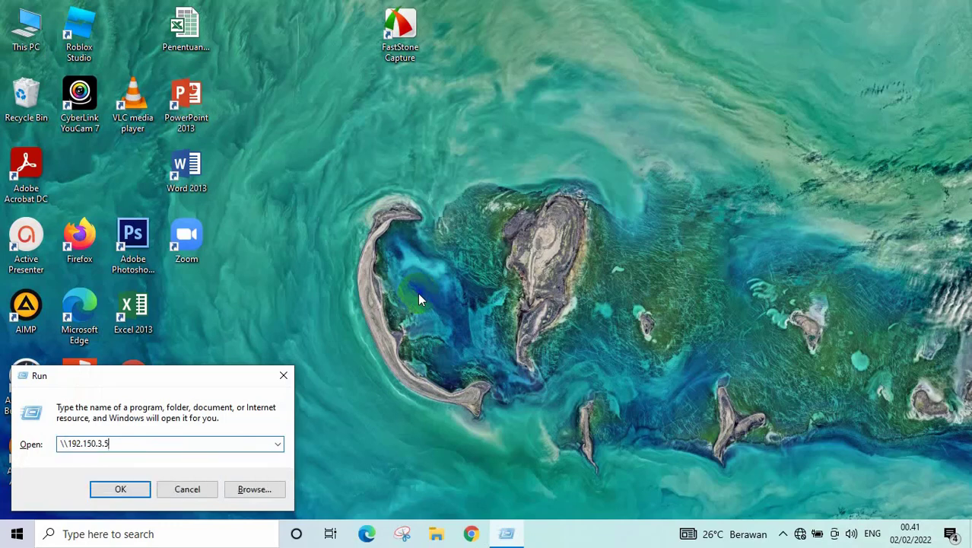
key(Return)
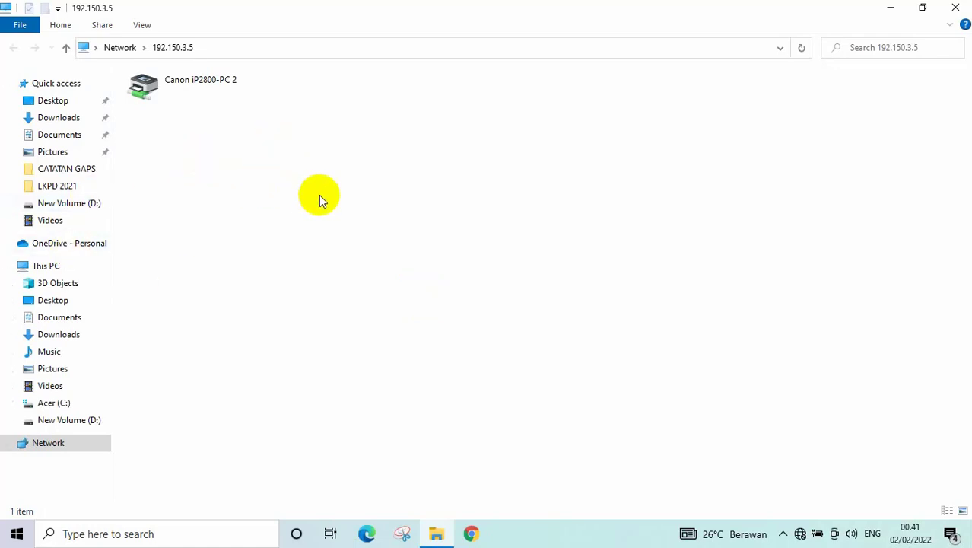
- Install the shared Canon iP2800-PC 2 printer and close its empty print queue window
click(190, 101)
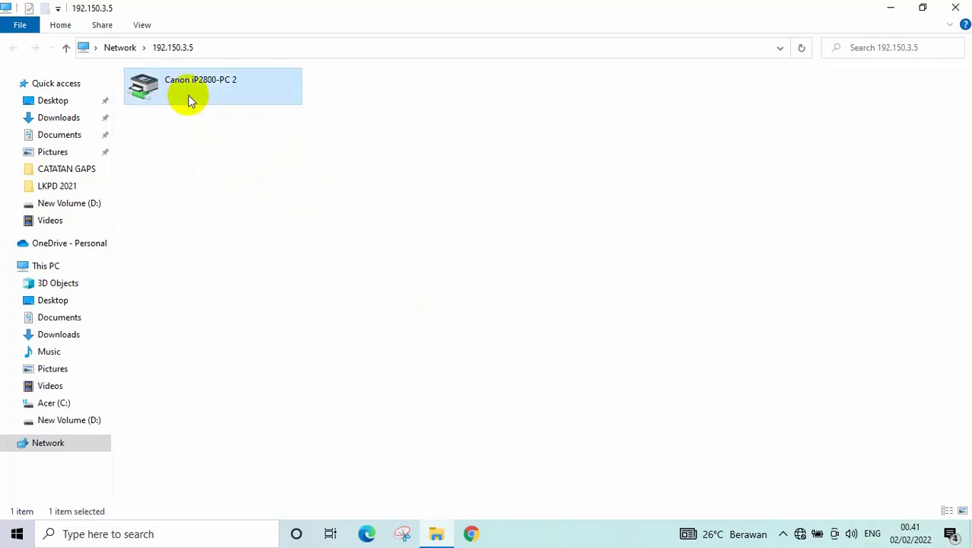
double_click(190, 101)
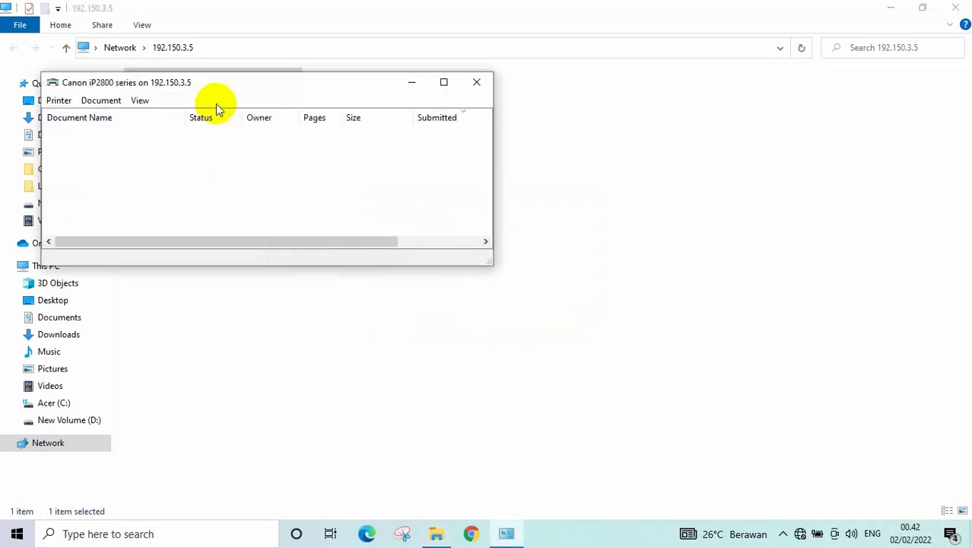
drag(238, 87, 362, 111)
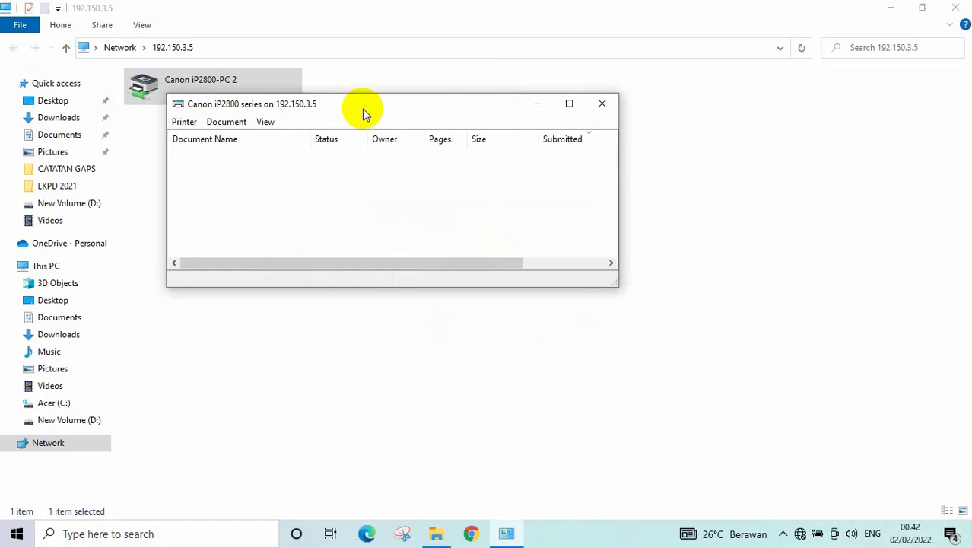
click(603, 104)
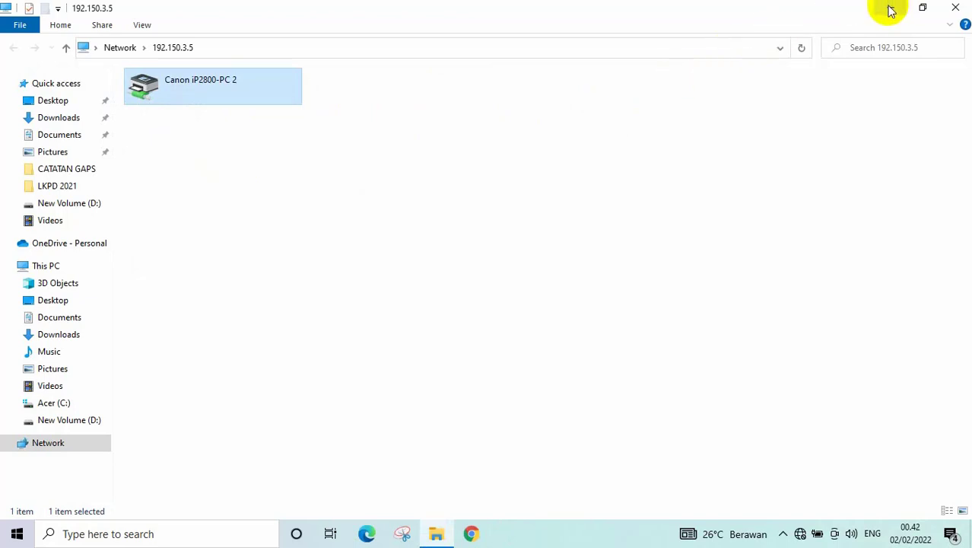
- Open the Biodata document from the MyDocument folder on Acer (C:)
click(63, 403)
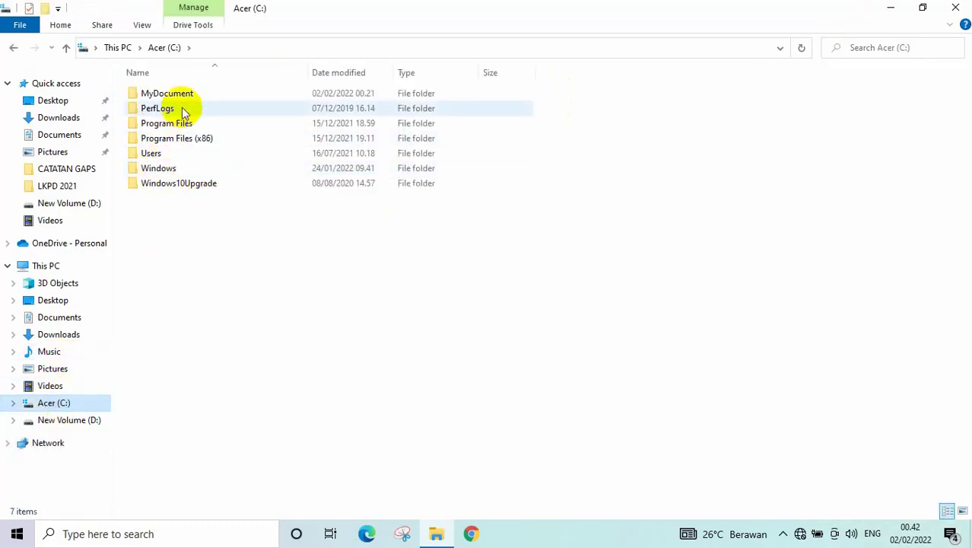
double_click(178, 90)
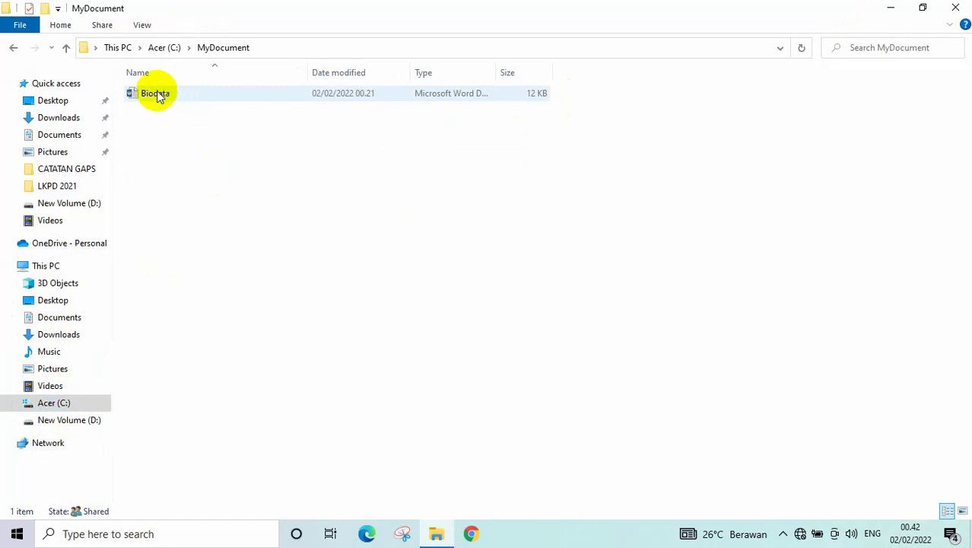
double_click(156, 94)
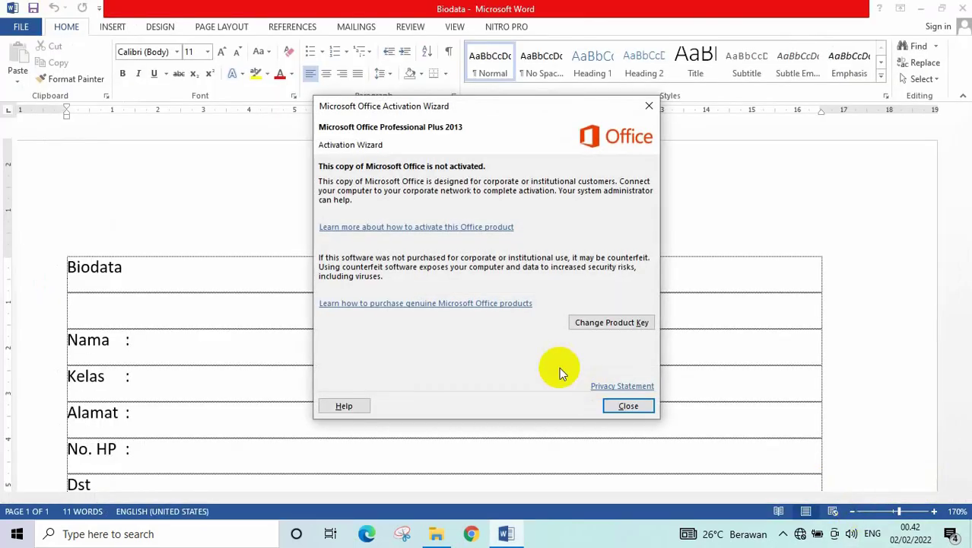
- Close the activation warning, zoom the Biodata page out to 130% and show its File Info page
click(621, 407)
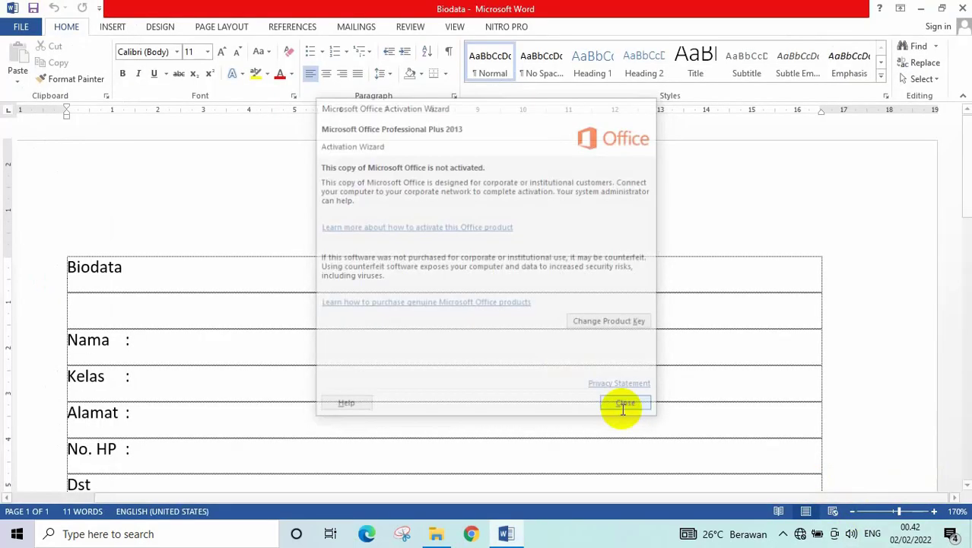
click(852, 511)
click(852, 511)
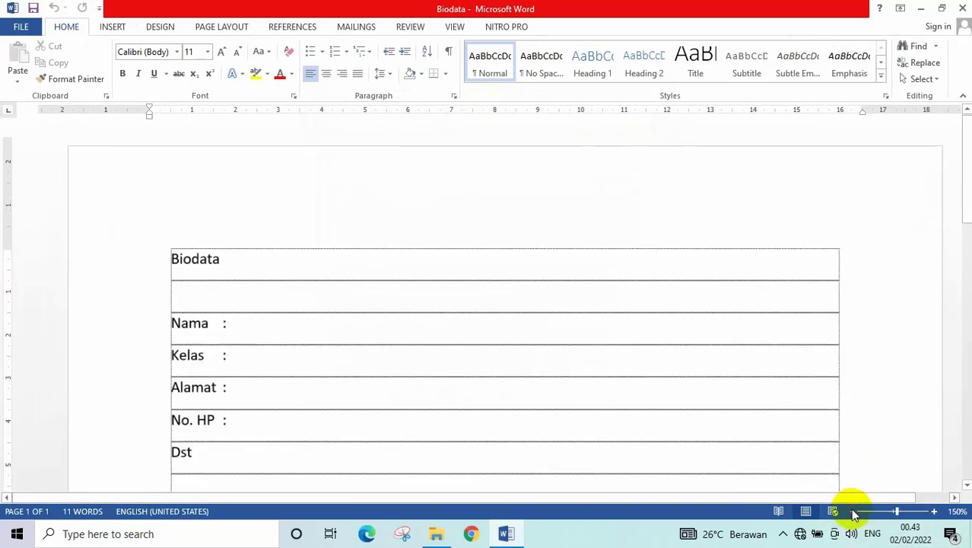
click(852, 511)
click(853, 511)
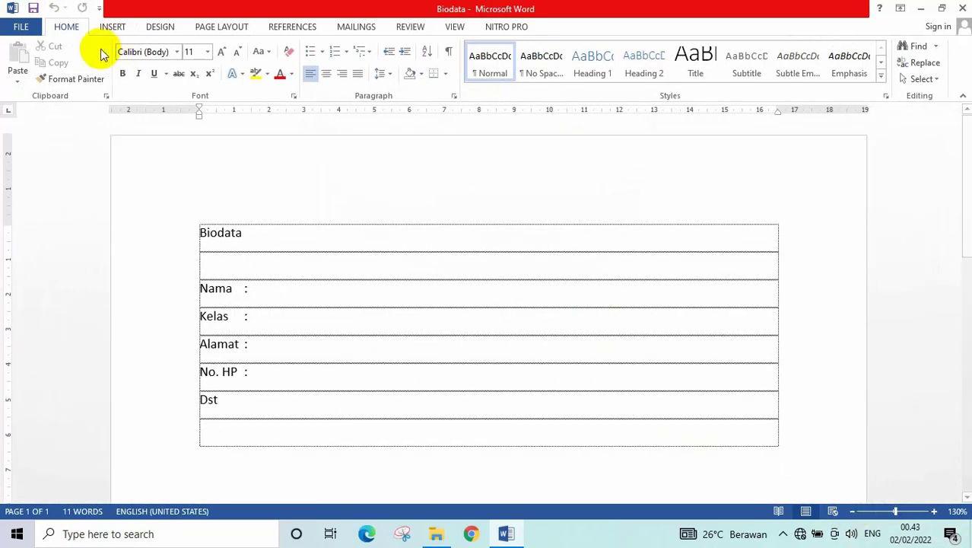
click(22, 27)
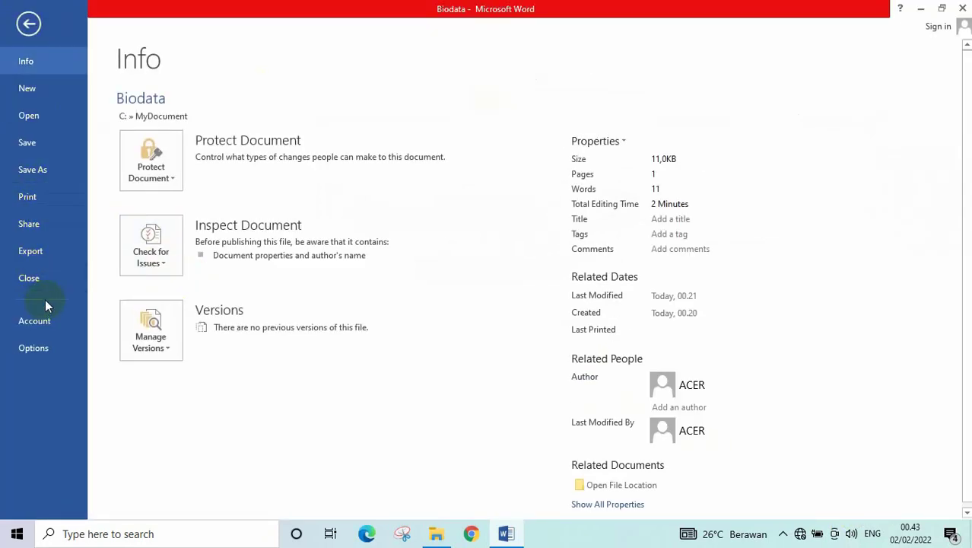
- Print one copy of Biodata on the Canon iP2800 series printer at 192.150.3.5
click(34, 196)
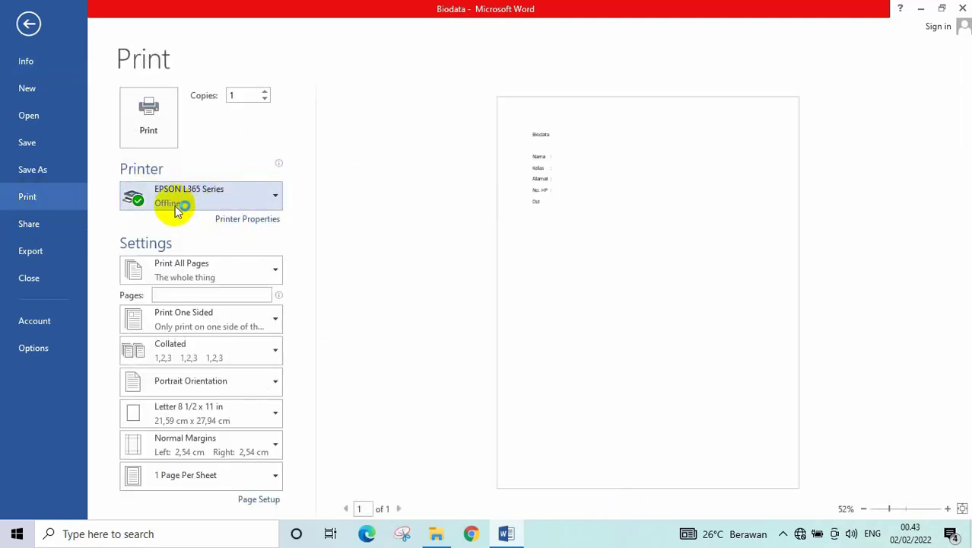
click(276, 196)
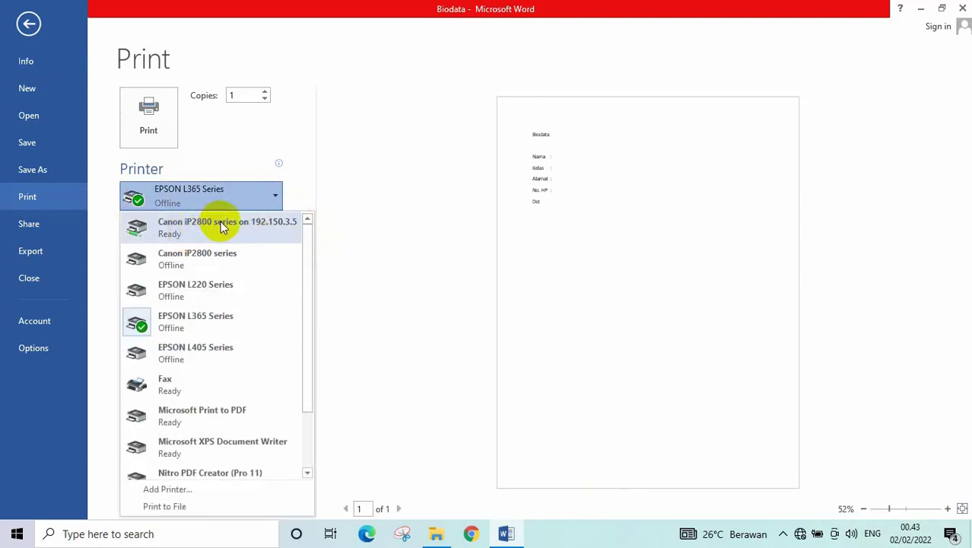
click(287, 228)
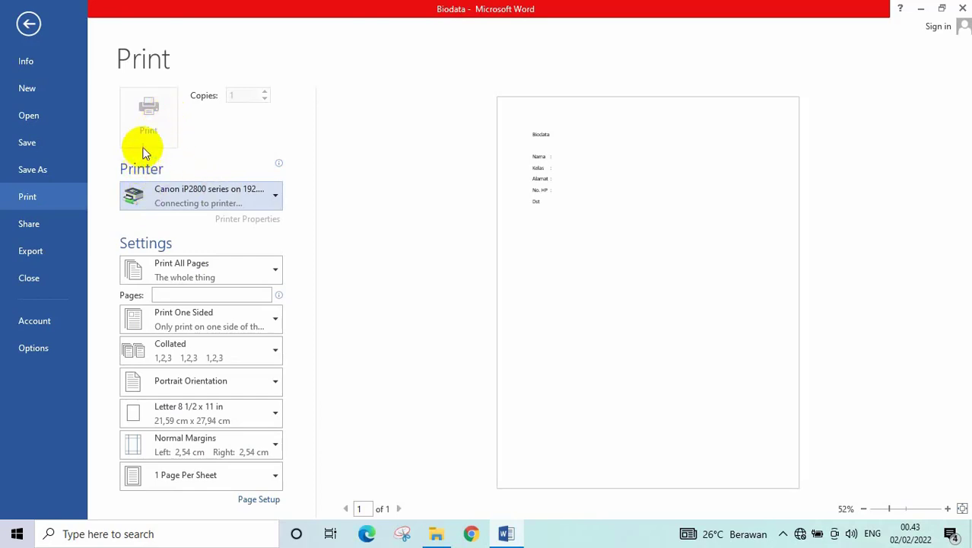
click(147, 114)
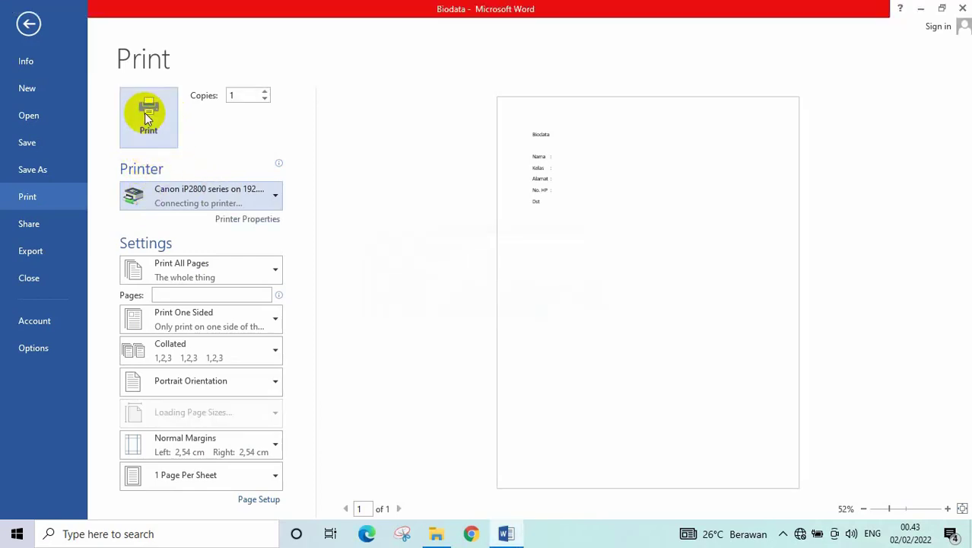
click(148, 119)
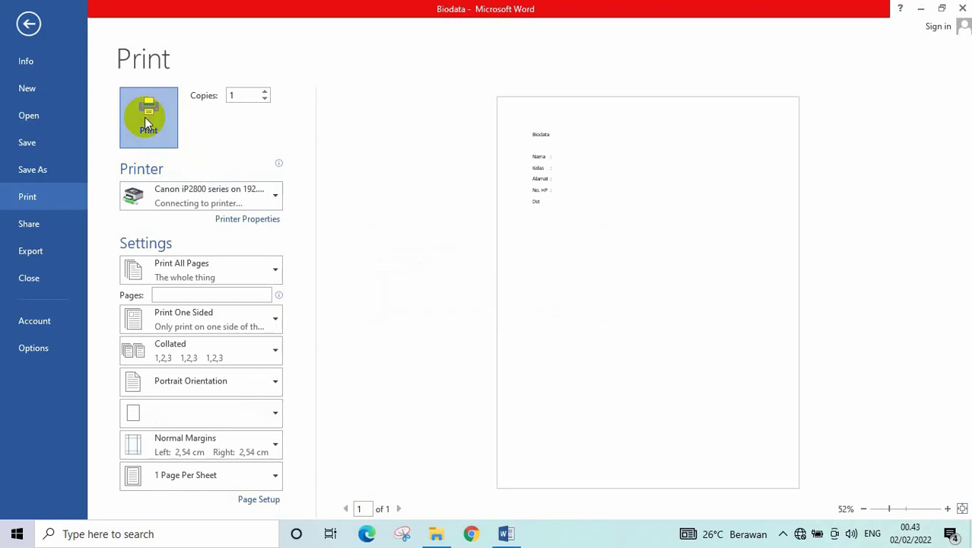
click(148, 120)
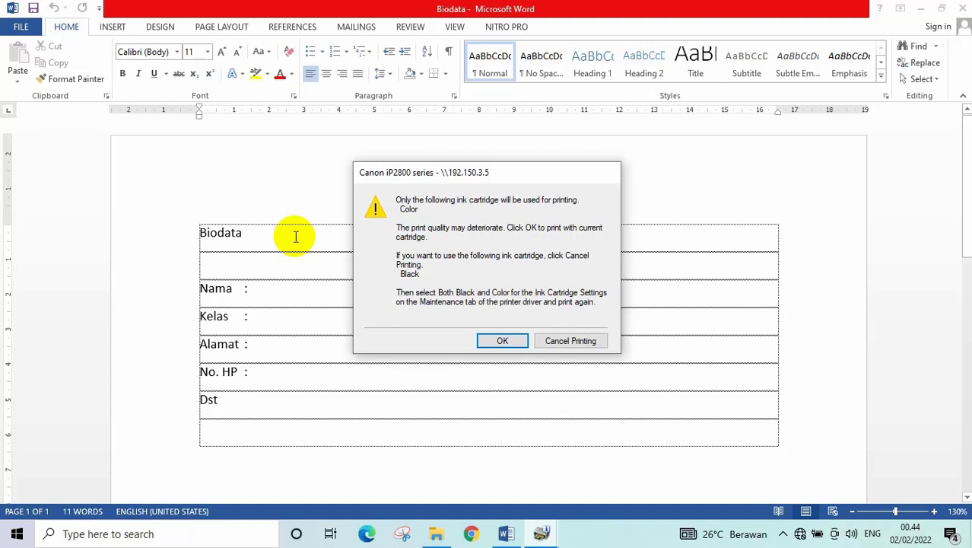
- Accept the colour-cartridge warning, dismiss the power cord notice and check the battery status
key(Return)
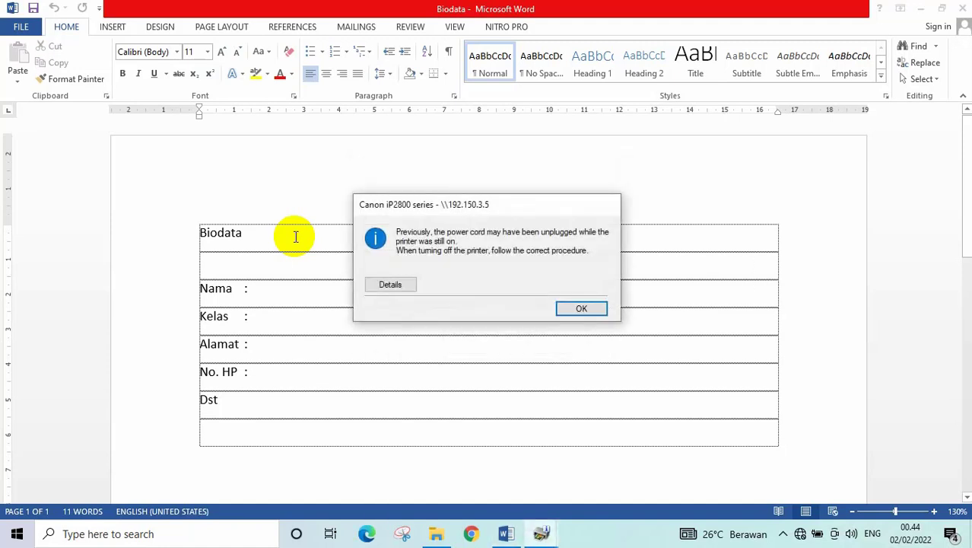
click(581, 310)
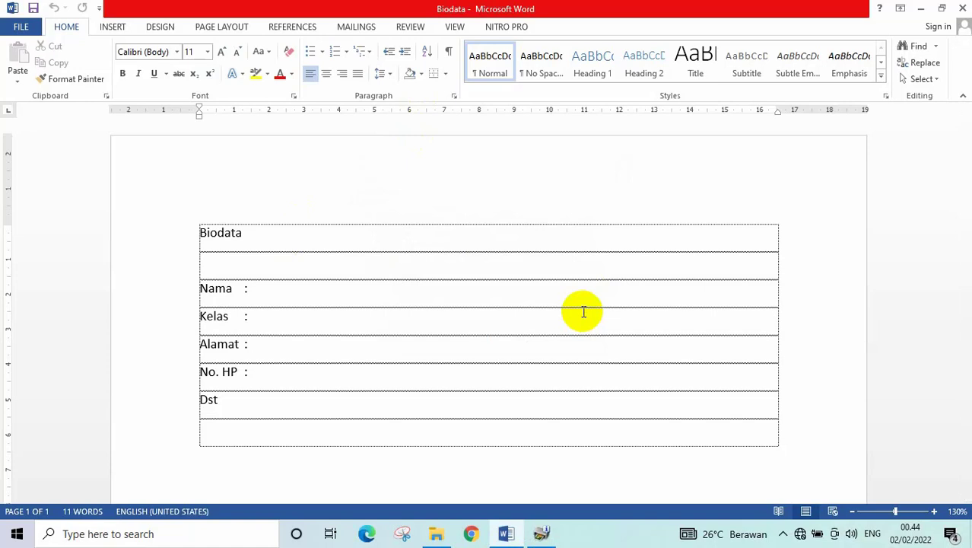
click(819, 534)
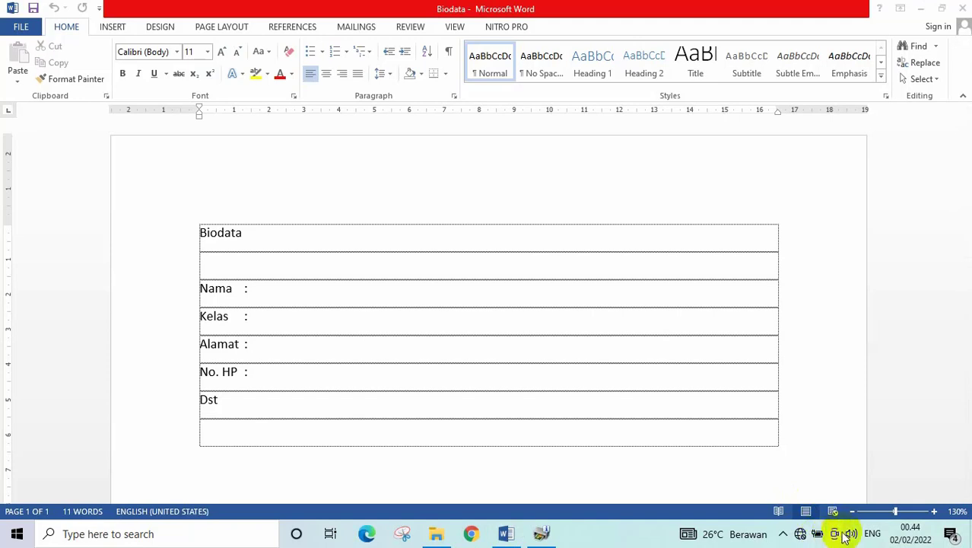
click(818, 535)
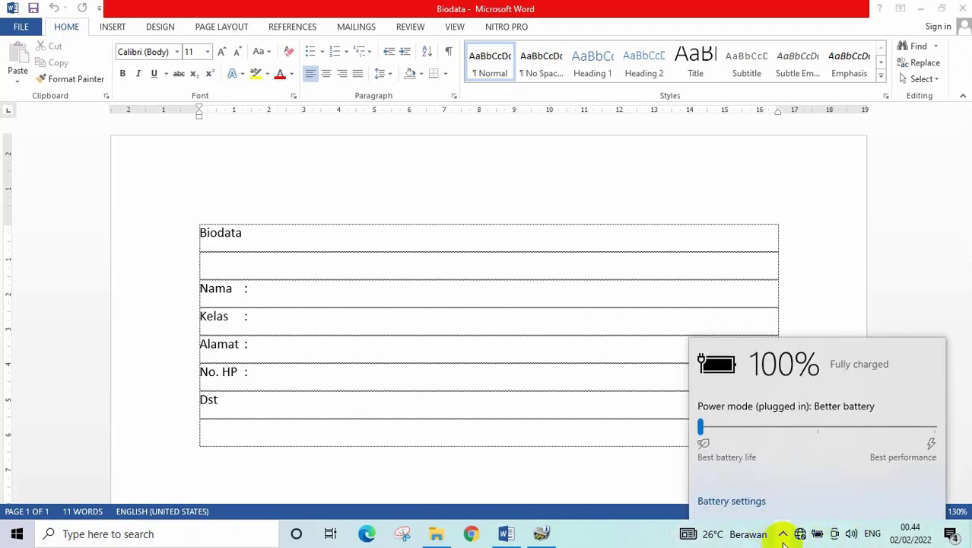
- Look at the hidden notification-area icons, then bring up the Start menu
click(782, 535)
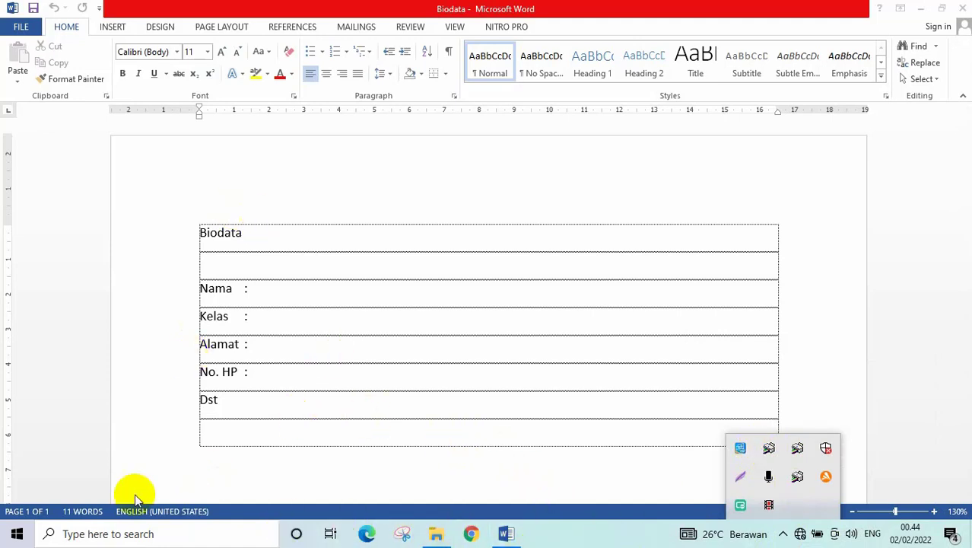
click(20, 531)
click(20, 532)
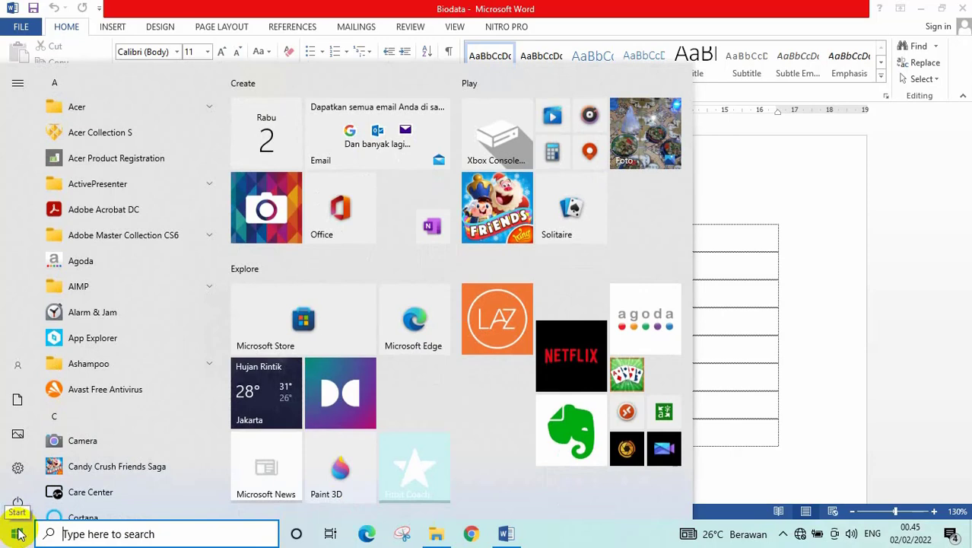
- Check the Canon iP2800 on 192.150.3.5 in Printers & scanners, then close Settings
text(printer)
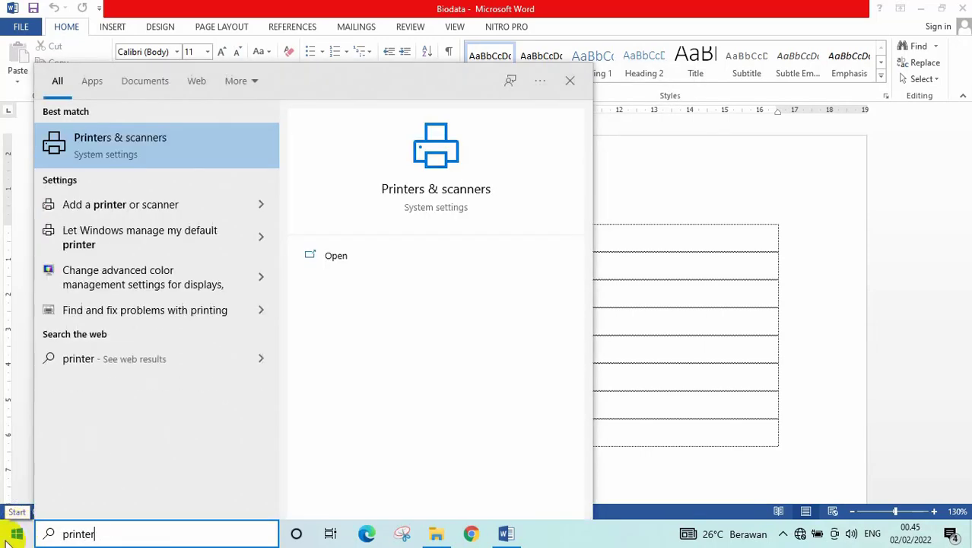
click(106, 144)
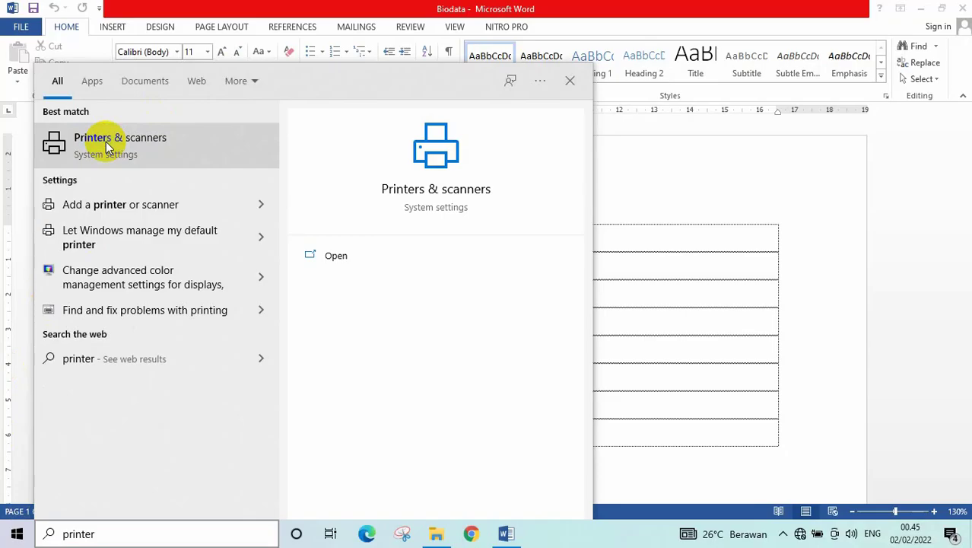
click(106, 145)
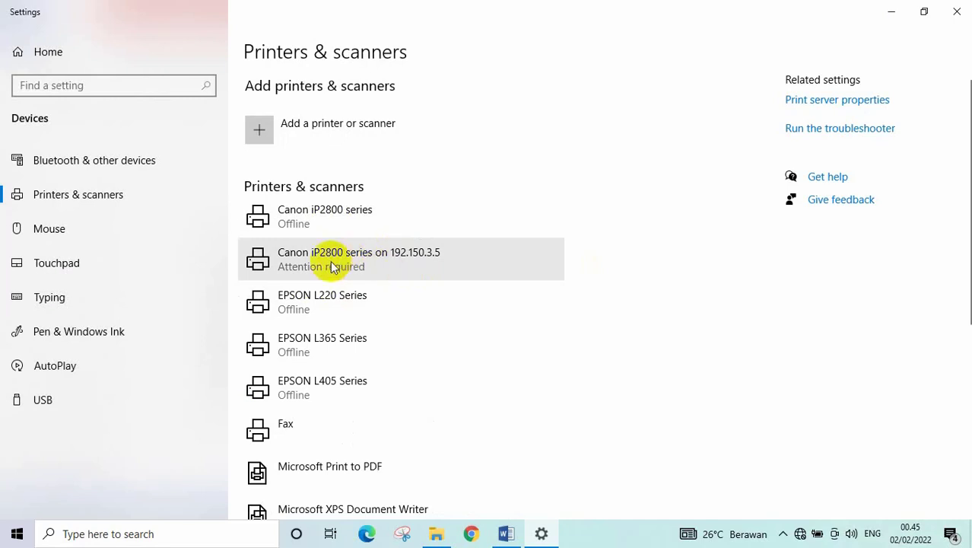
click(330, 260)
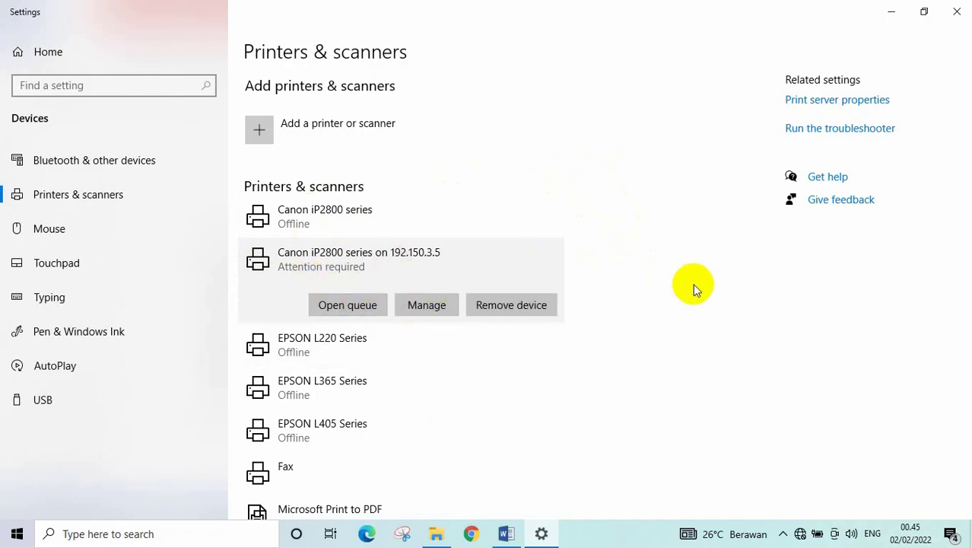
click(956, 15)
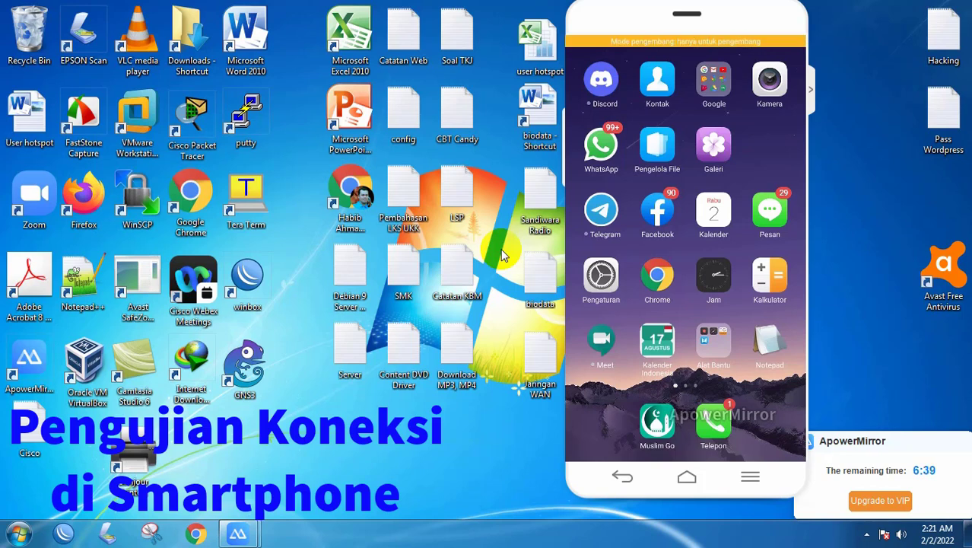
- Join the mirrored phone to the SMKN14_Medan Wi-Fi by entering the network password
mouse_move(723, 27)
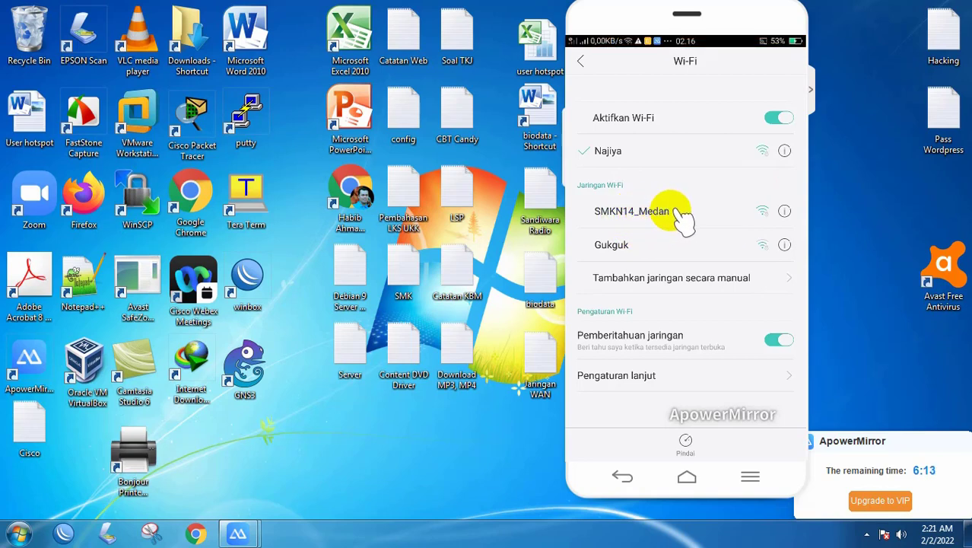
click(761, 213)
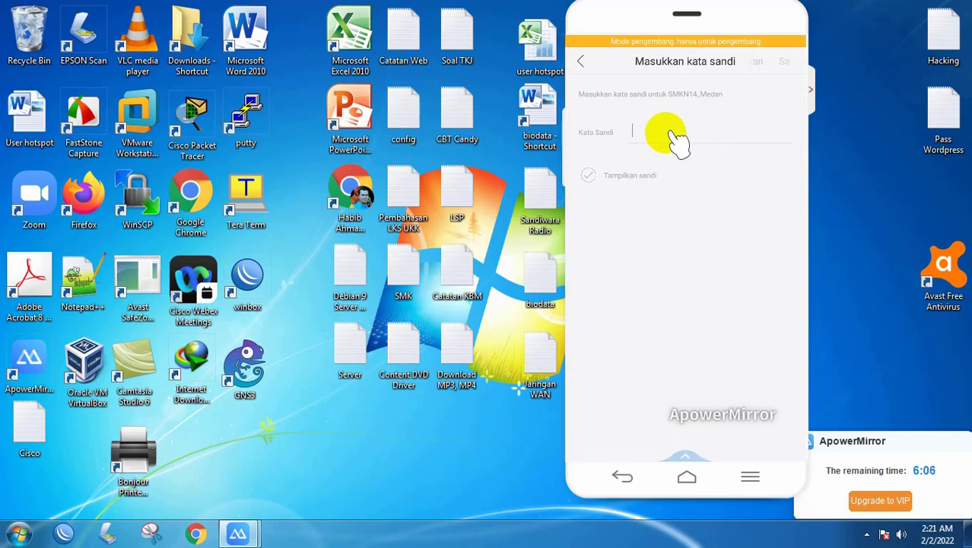
click(666, 134)
click(673, 134)
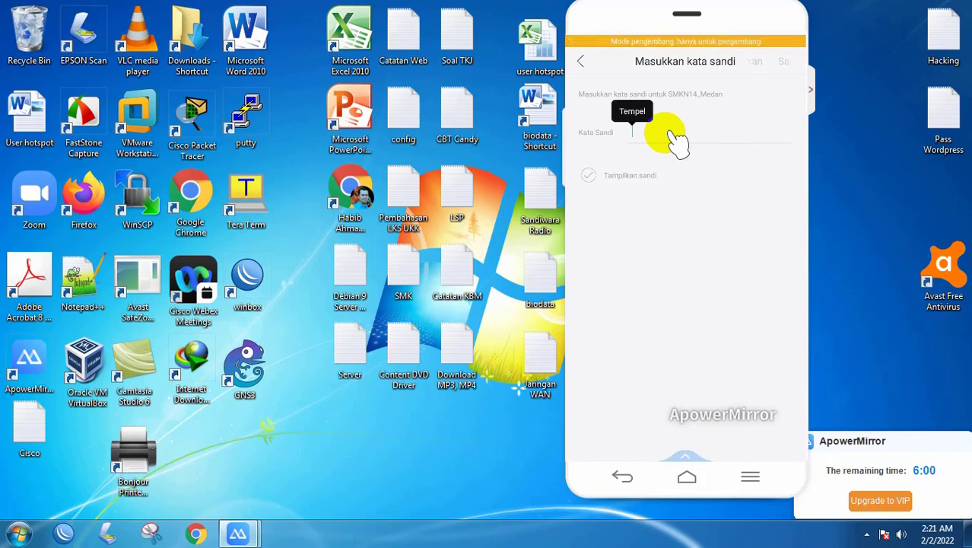
click(672, 134)
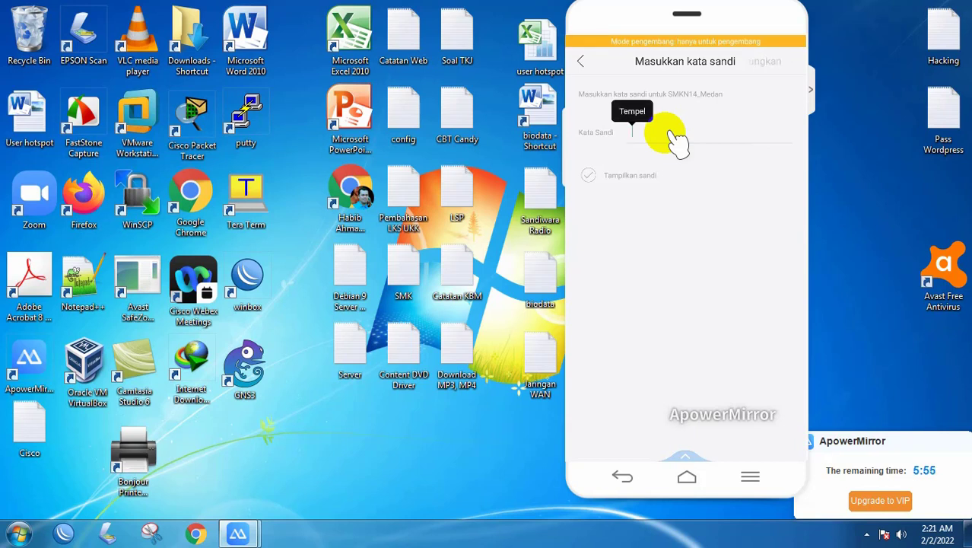
text(1)
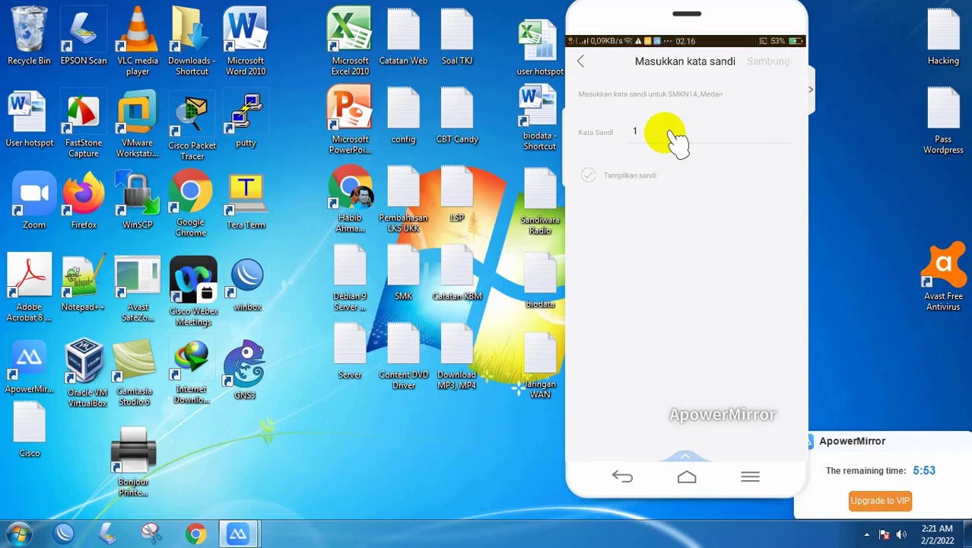
text(2345678)
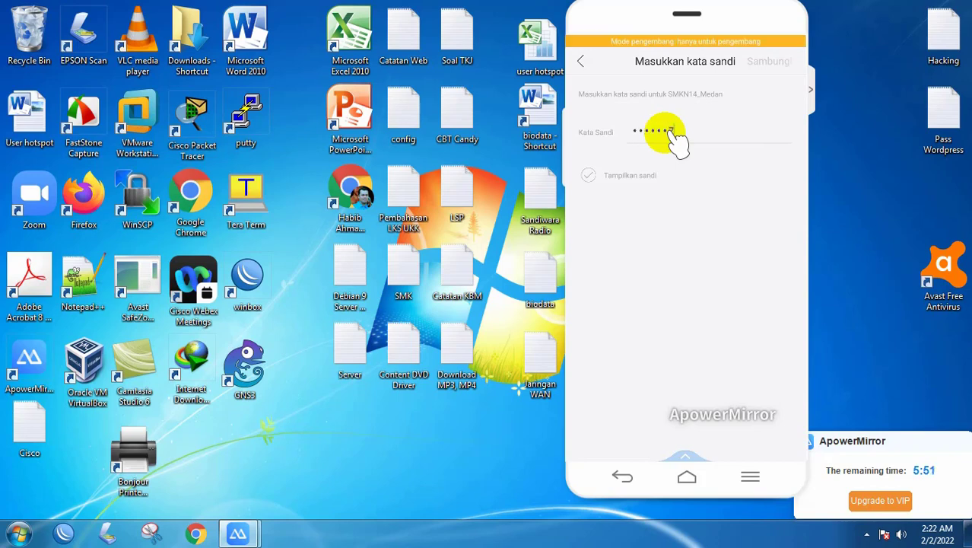
click(768, 62)
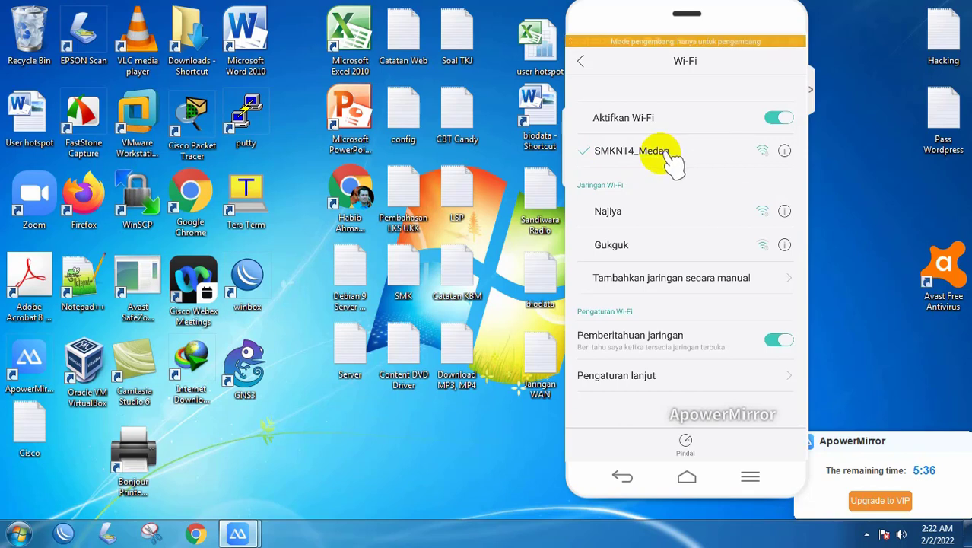
- Confirm in the SMKN14_Medan details that the phone's IP address is 192.150.3.x, then close them
click(787, 151)
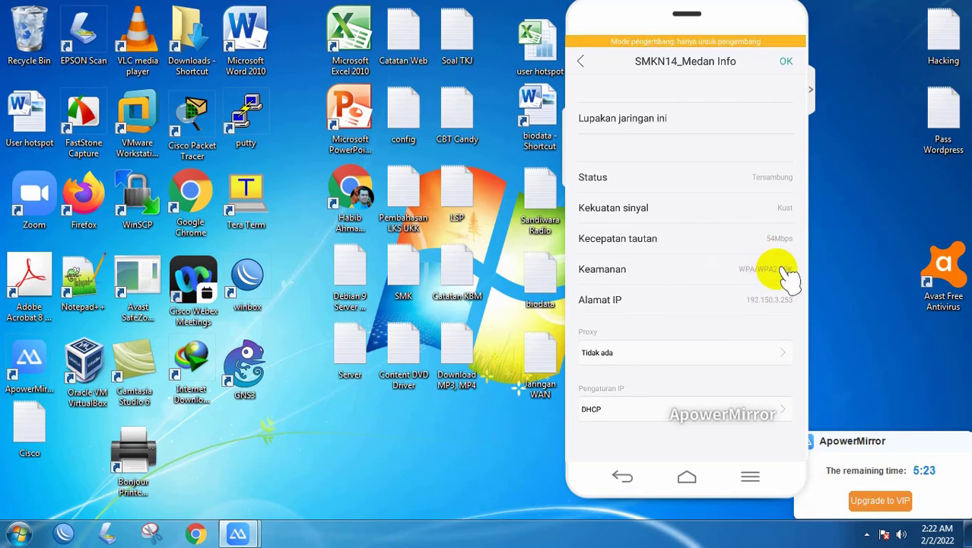
click(786, 304)
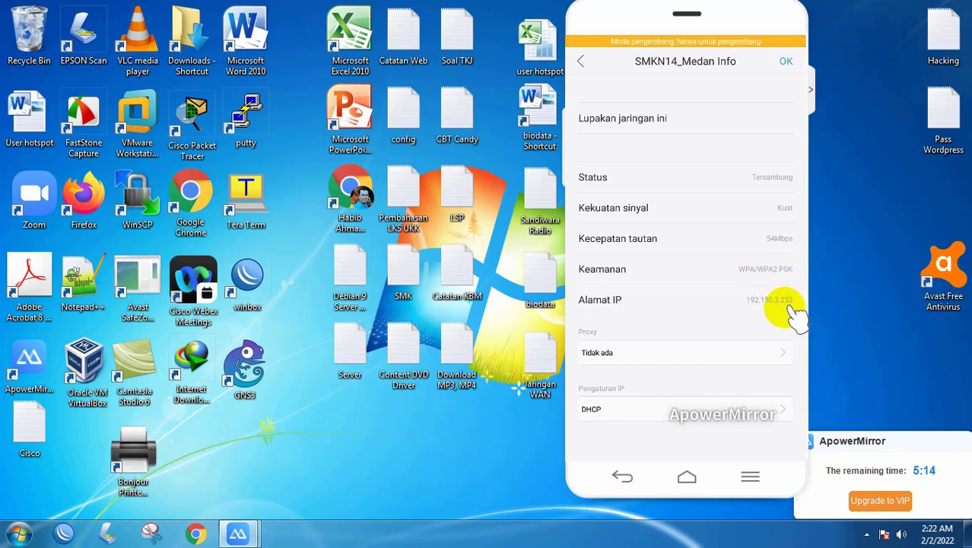
click(785, 62)
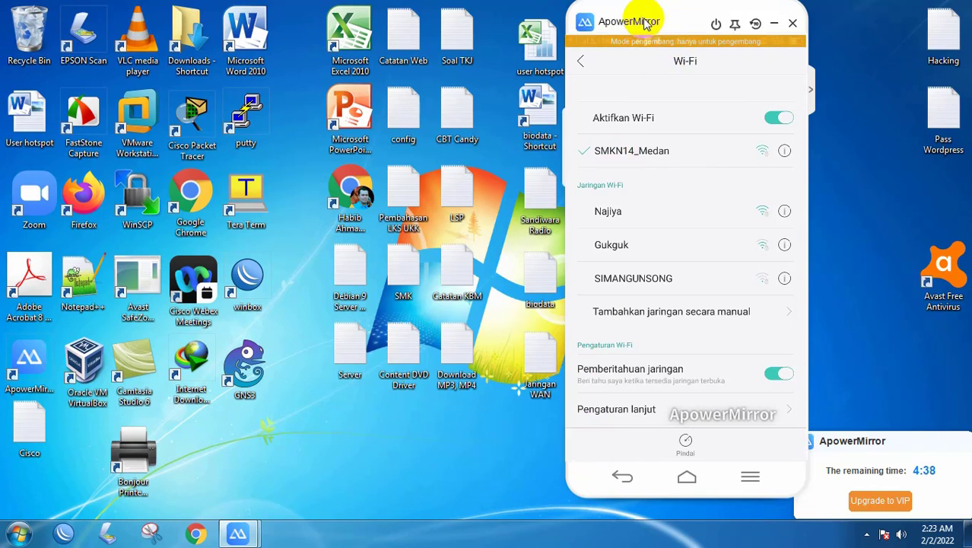
- Tap and swipe down on the mirrored phone screen, which then goes dark
click(682, 244)
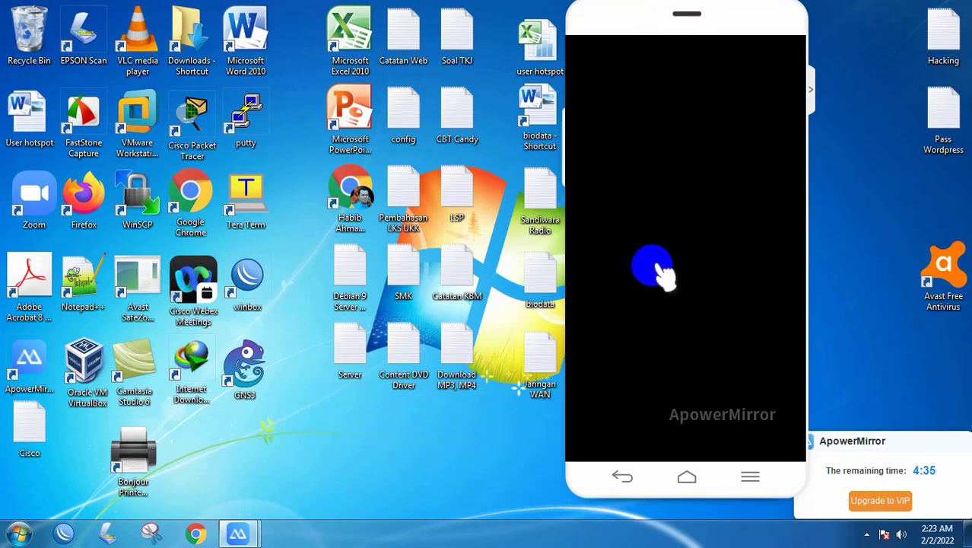
mouse_move(635, 20)
drag(645, 44, 688, 391)
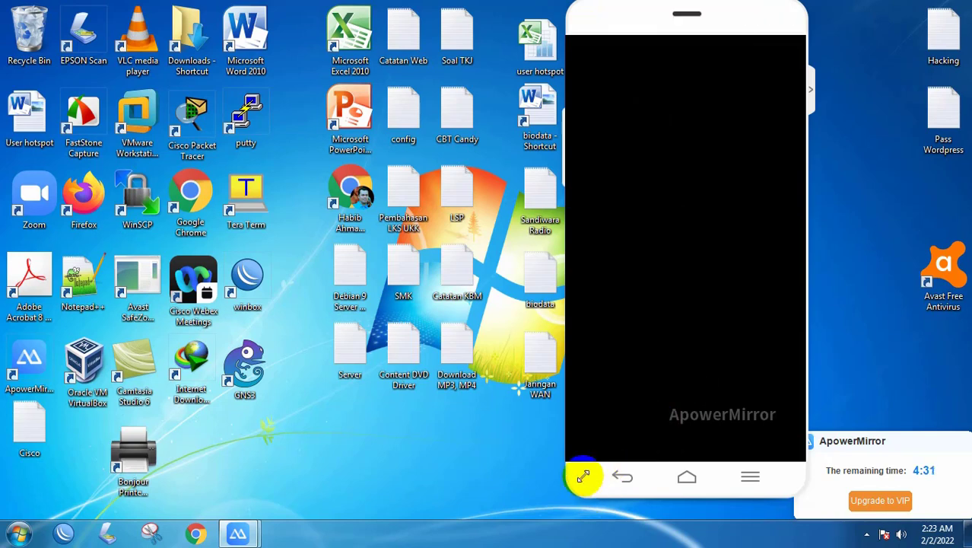